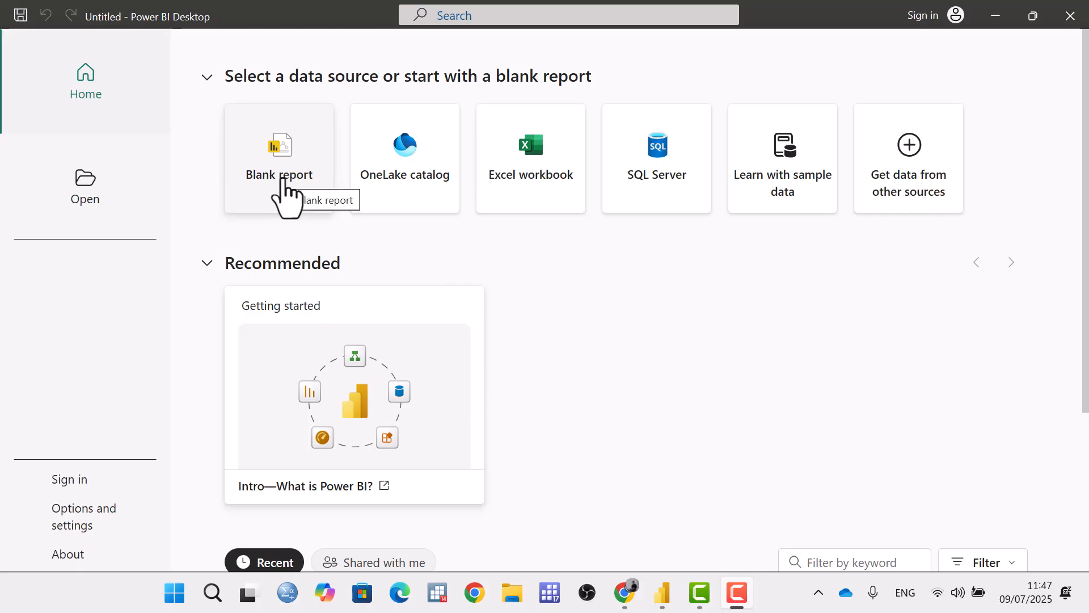
Start a blank report and load the Orders table from the Excel file Power BI sample data.xls in the Power BI folder.
left_click(282, 180)
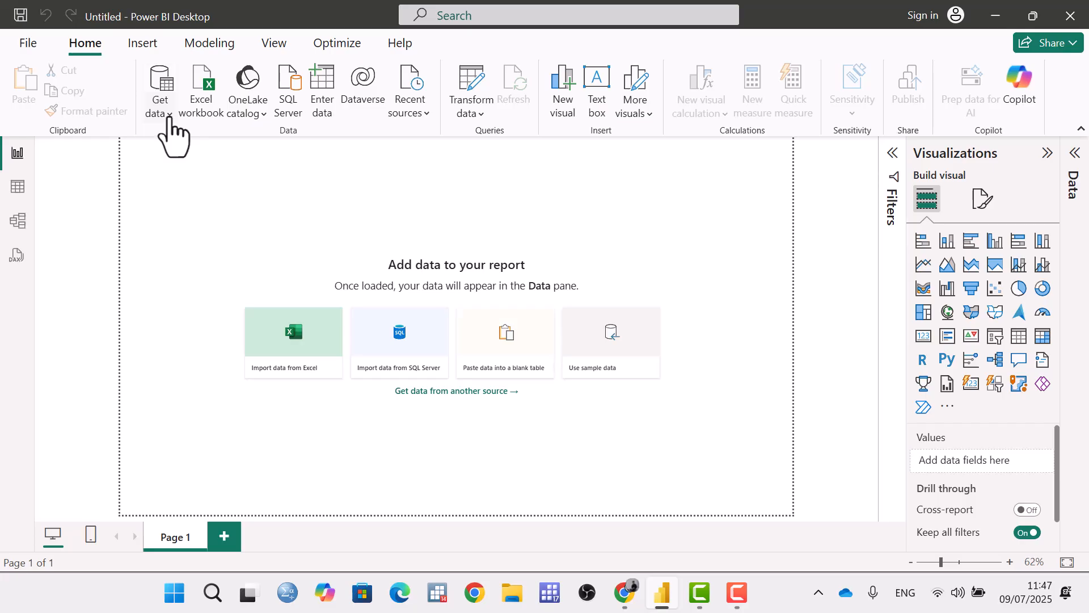
left_click(170, 136)
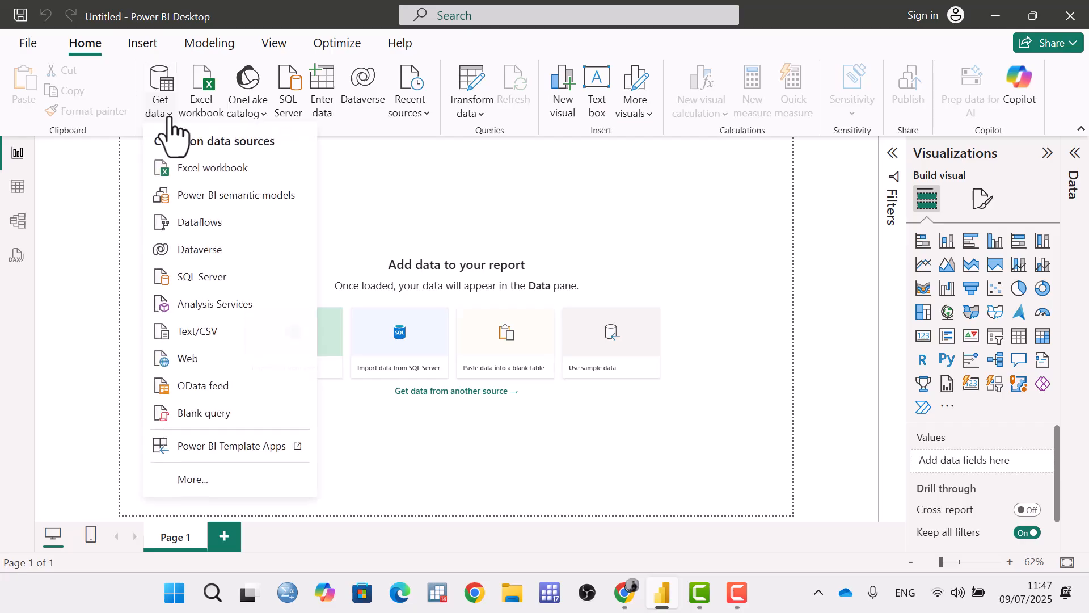
left_click(208, 180)
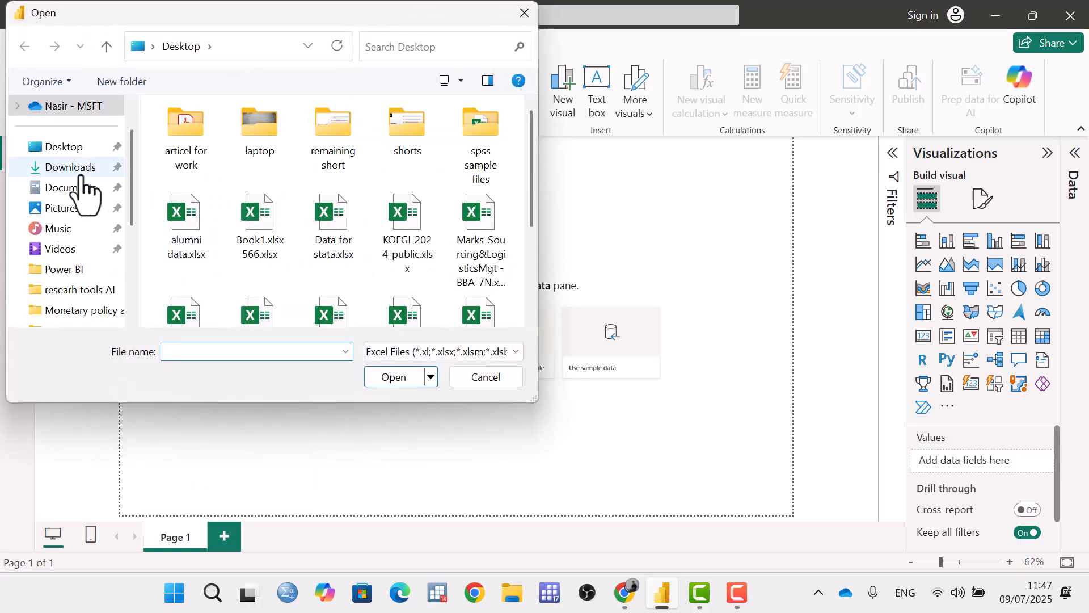
scroll(86, 196, "down", 1)
left_click(72, 207)
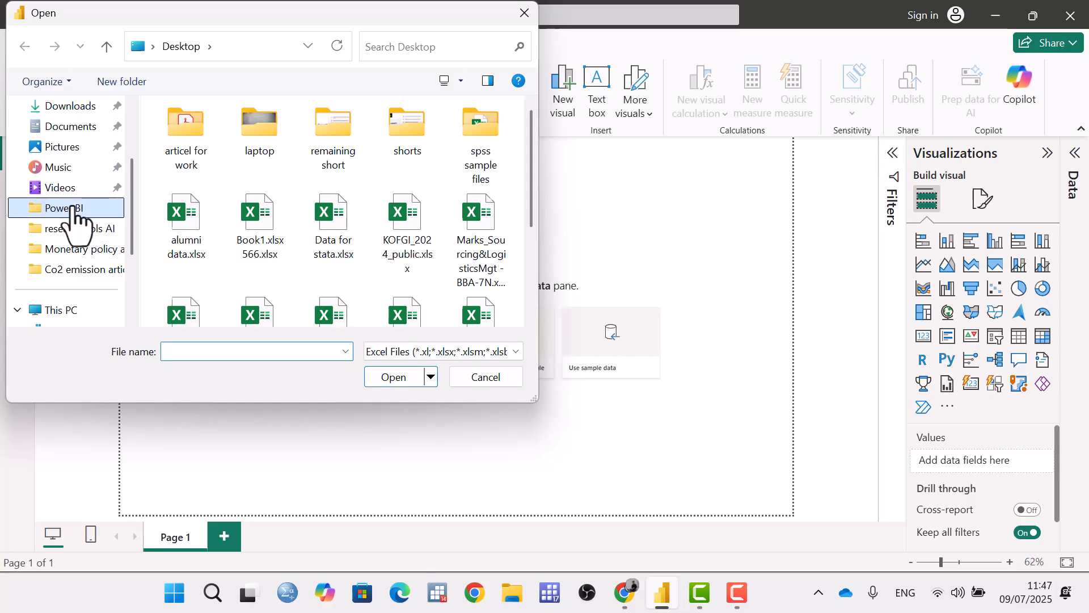
double_click(221, 154)
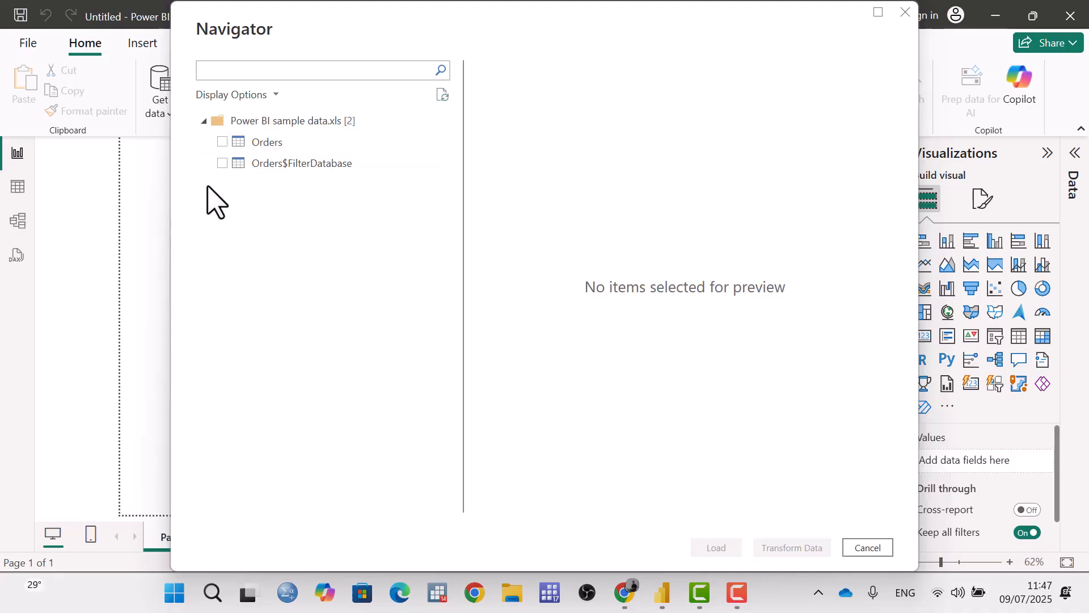
left_click(223, 142)
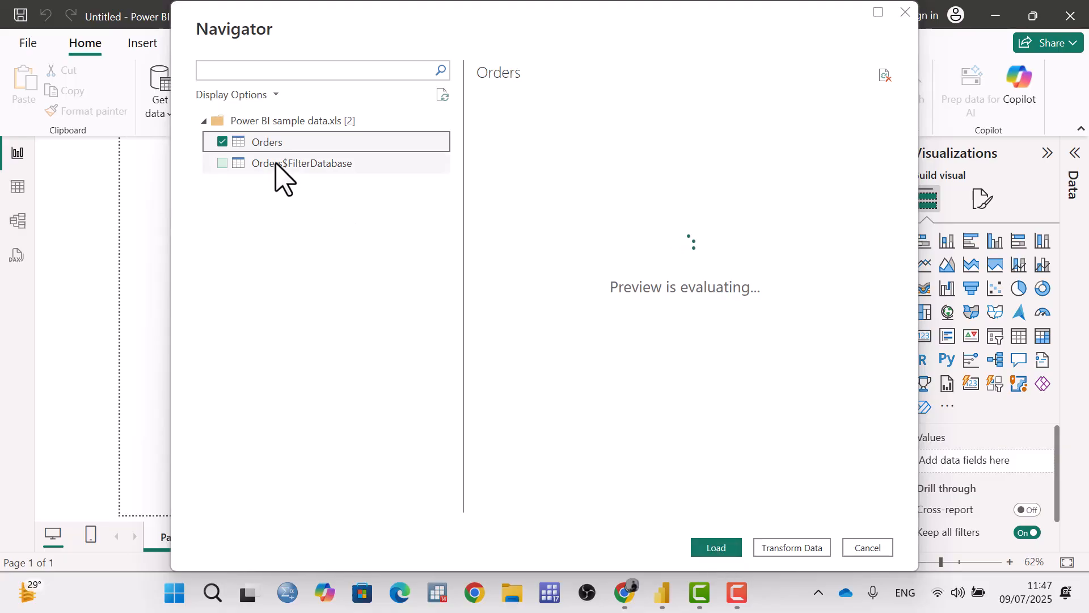
left_click(717, 550)
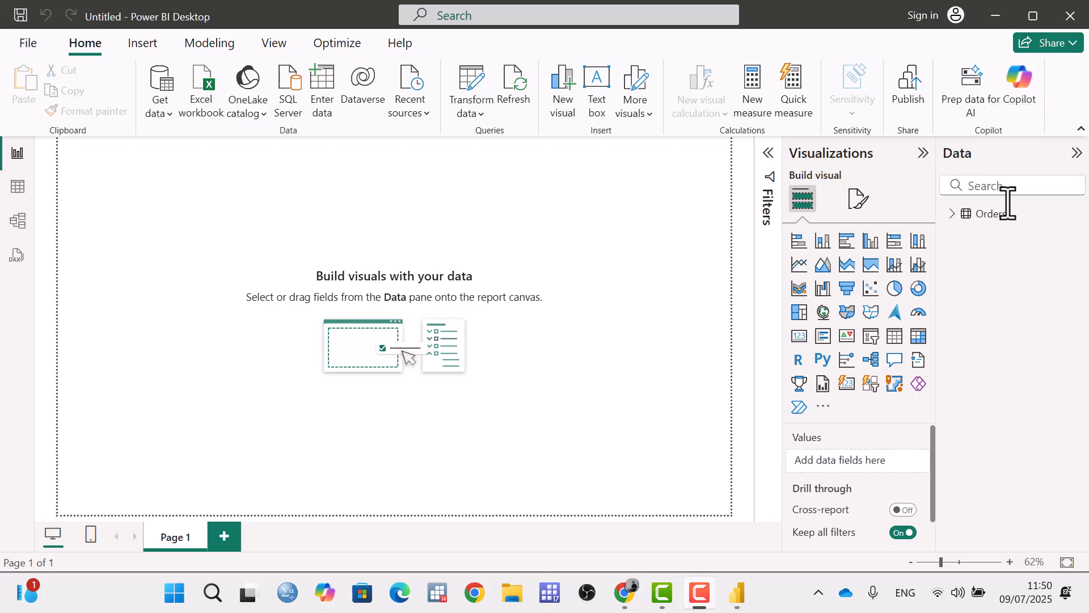
Expand the Orders table to show its fields and add an empty 100% stacked column chart to the page.
left_click(952, 214)
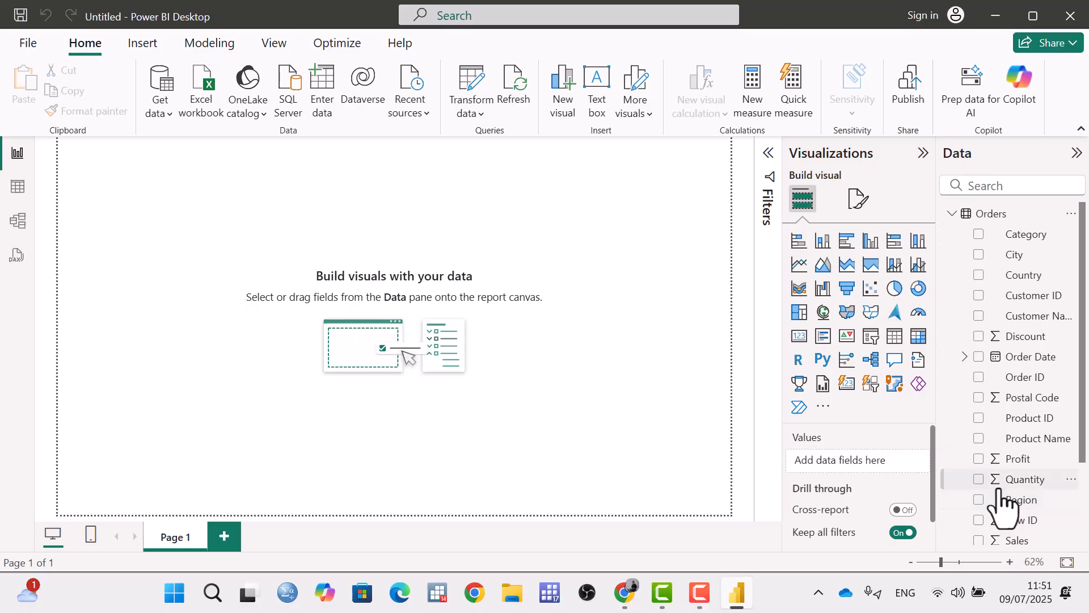
scroll(999, 494, "down", 3)
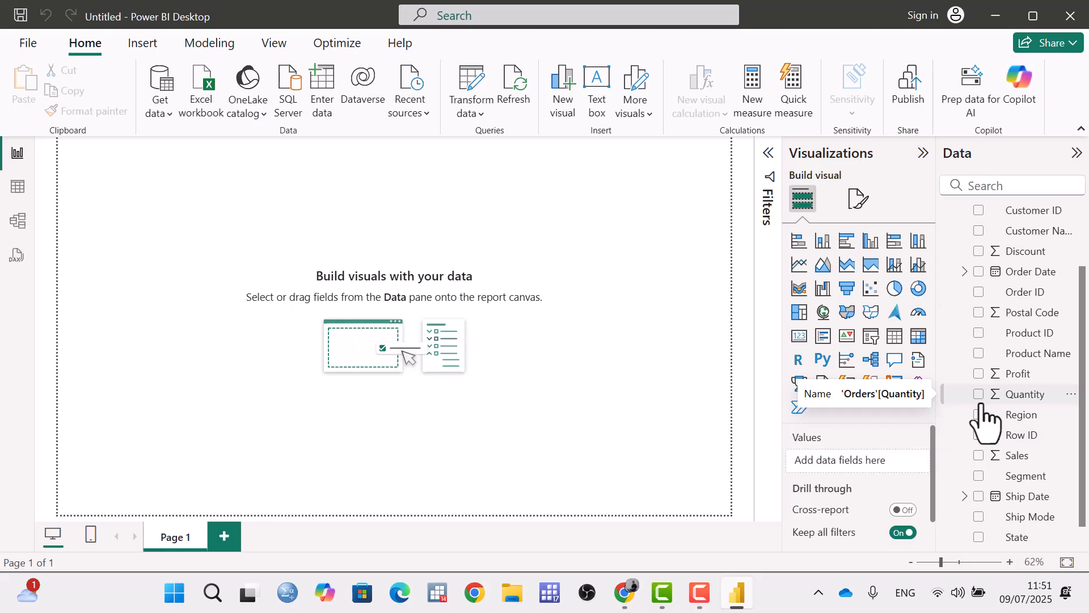
scroll(1044, 278, "up", 3)
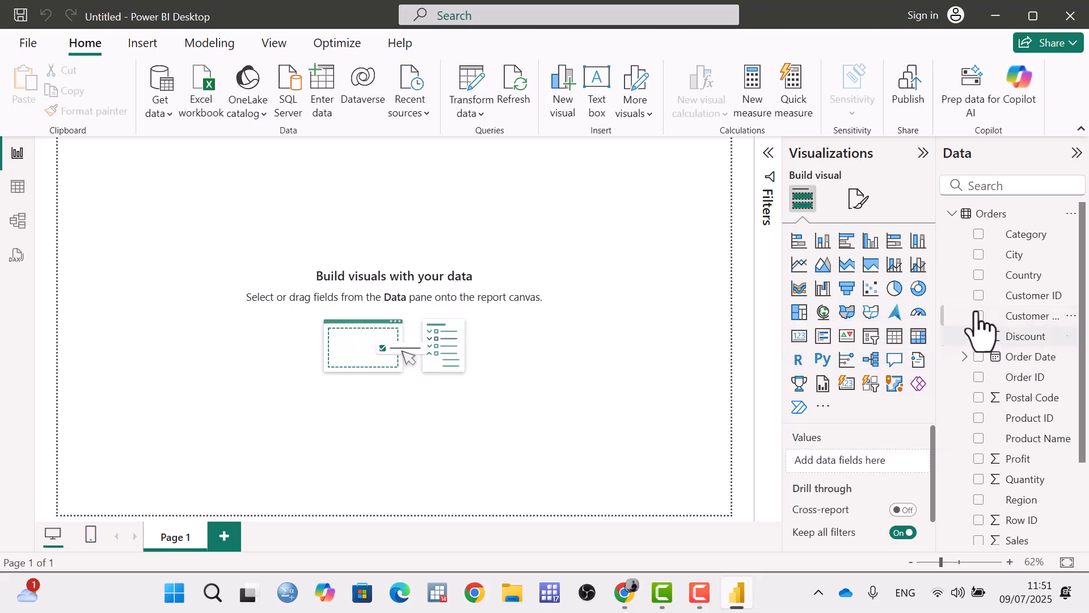
left_click(918, 243)
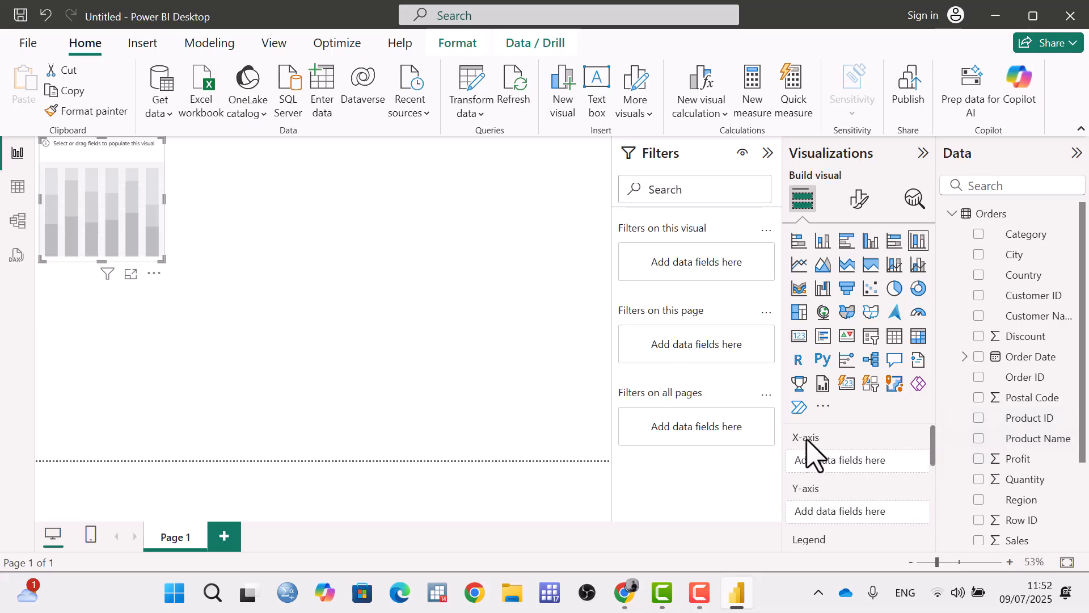
scroll(934, 457, "down", 1)
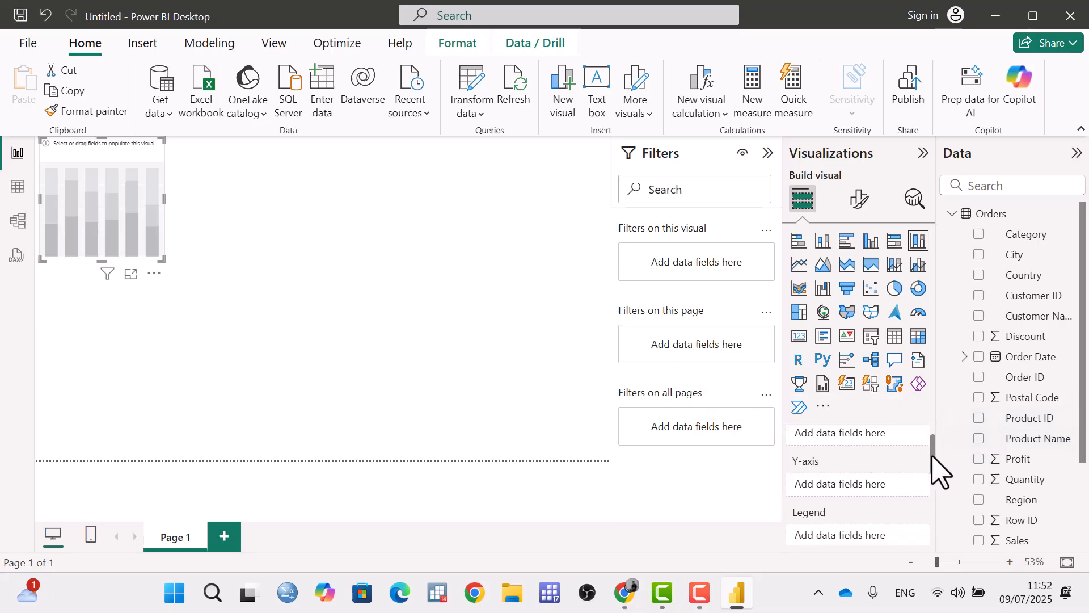
scroll(936, 467, "up", 1)
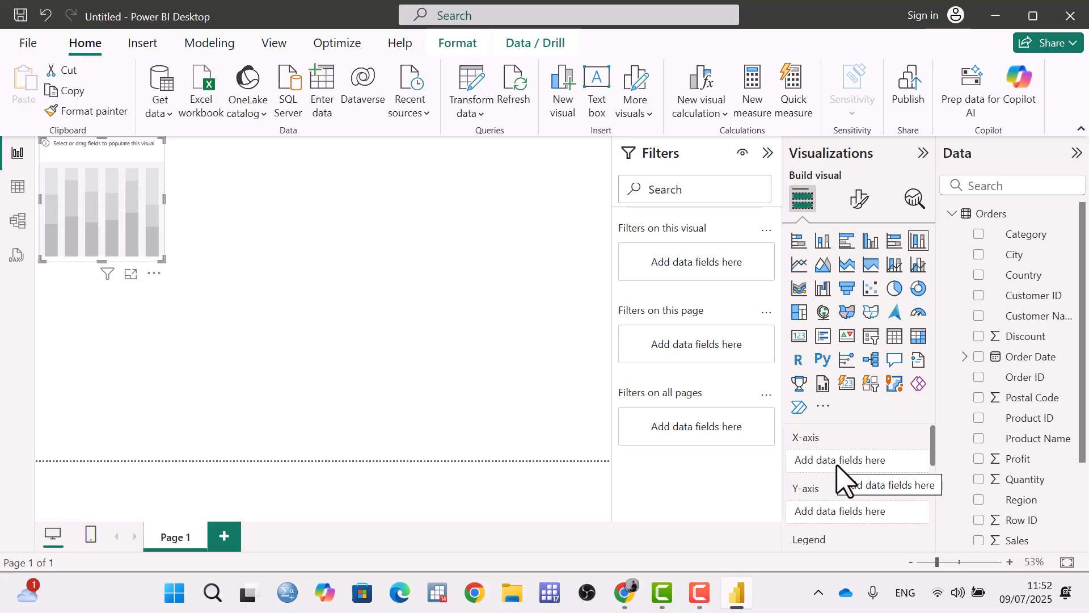
Assign the Segment field to the chart's X-axis and the Sales field to its Y-axis.
scroll(1005, 491, "down", 2)
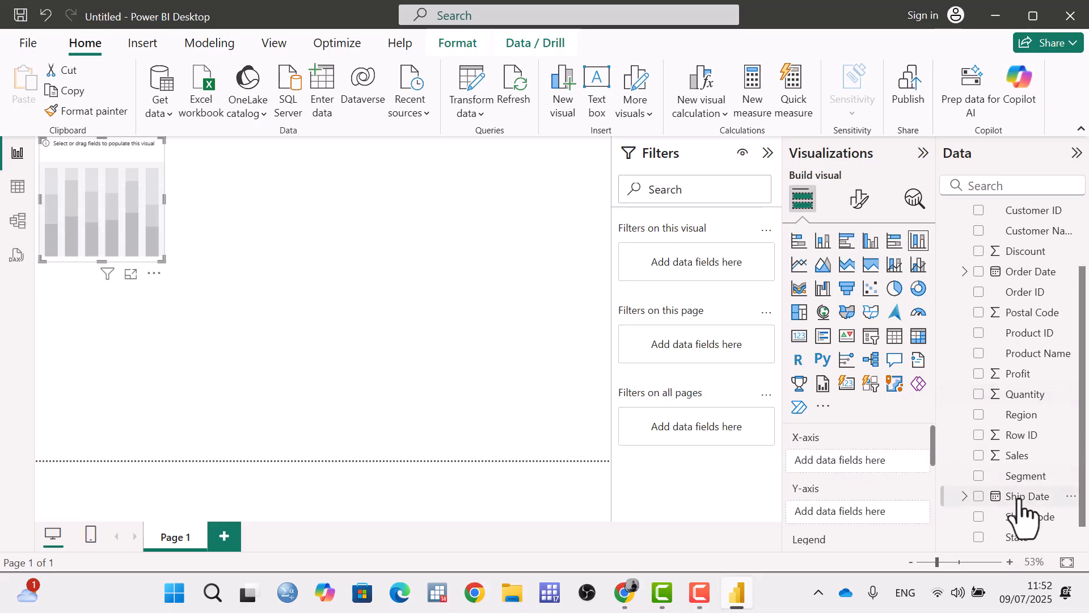
left_click_drag(1023, 481, 869, 459)
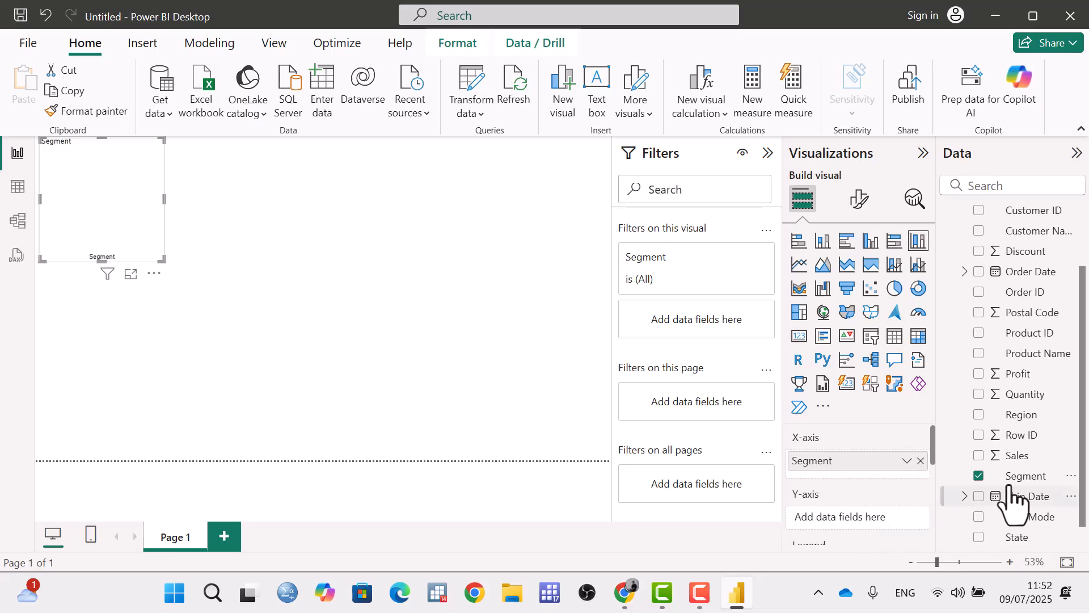
left_click_drag(1017, 457, 876, 511)
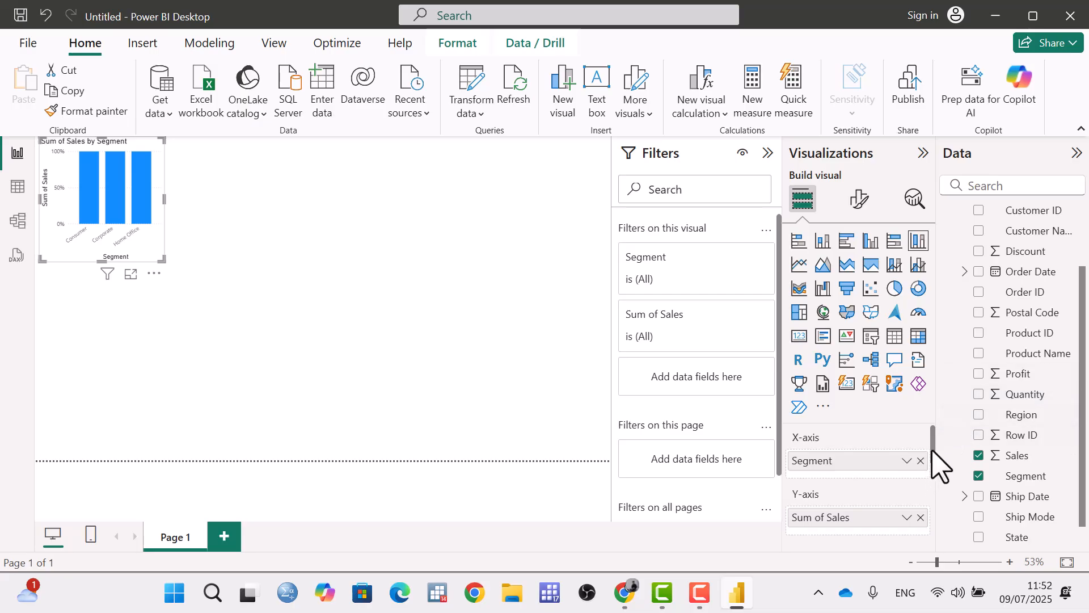
Add the Category field as the chart's legend to split each column by category.
scroll(933, 464, "down", 1)
scroll(933, 479, "down", 1)
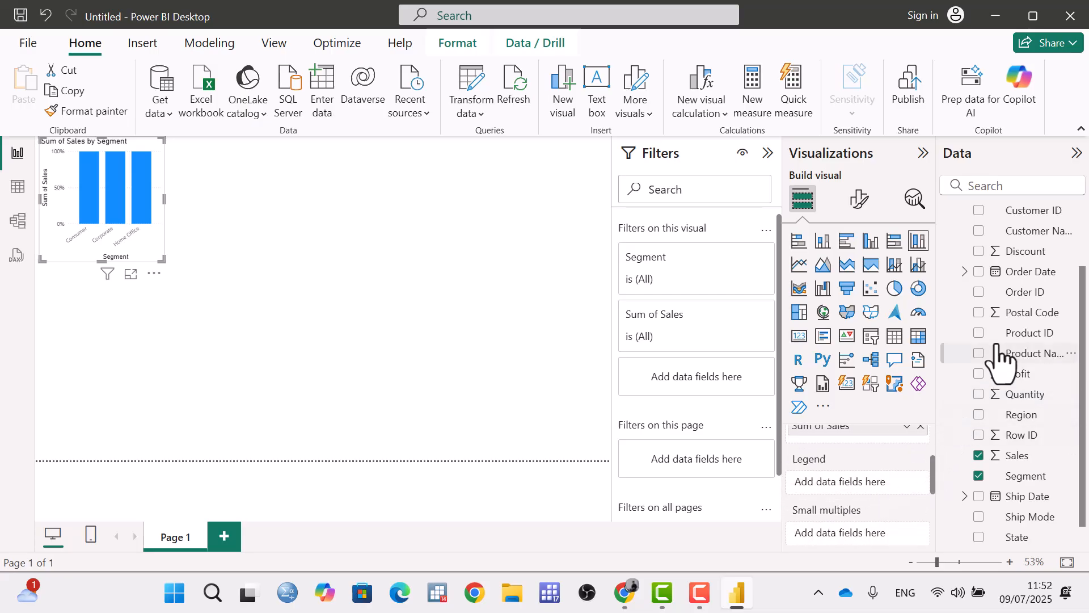
scroll(998, 357, "up", 2)
left_click_drag(1038, 235, 891, 488)
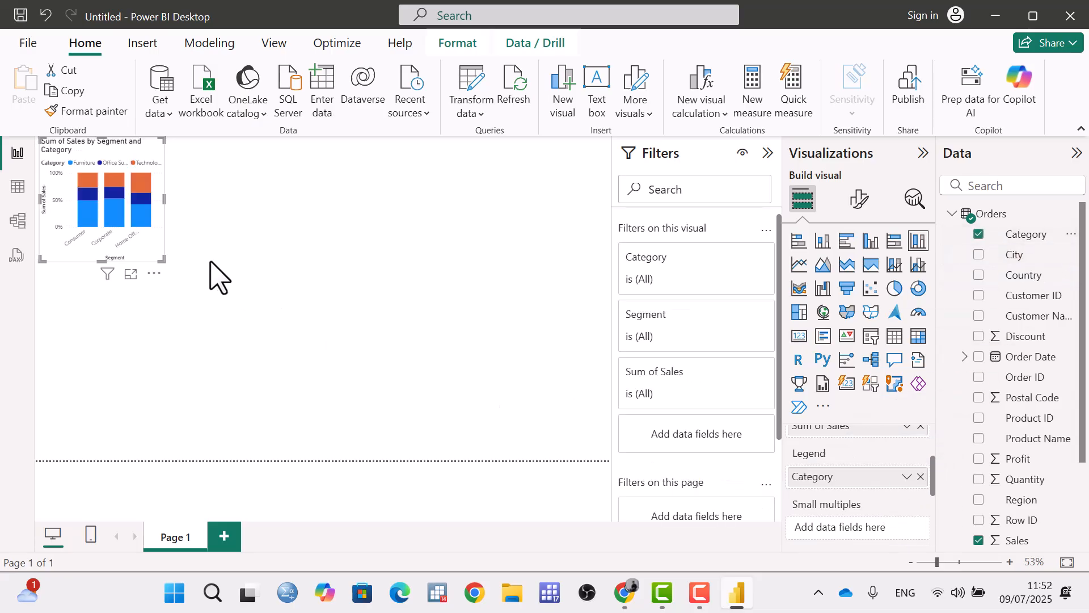
Split the chart into small multiples by the Region field.
mouse_move(79, 208)
scroll(865, 468, "down", 2)
scroll(863, 473, "up", 2)
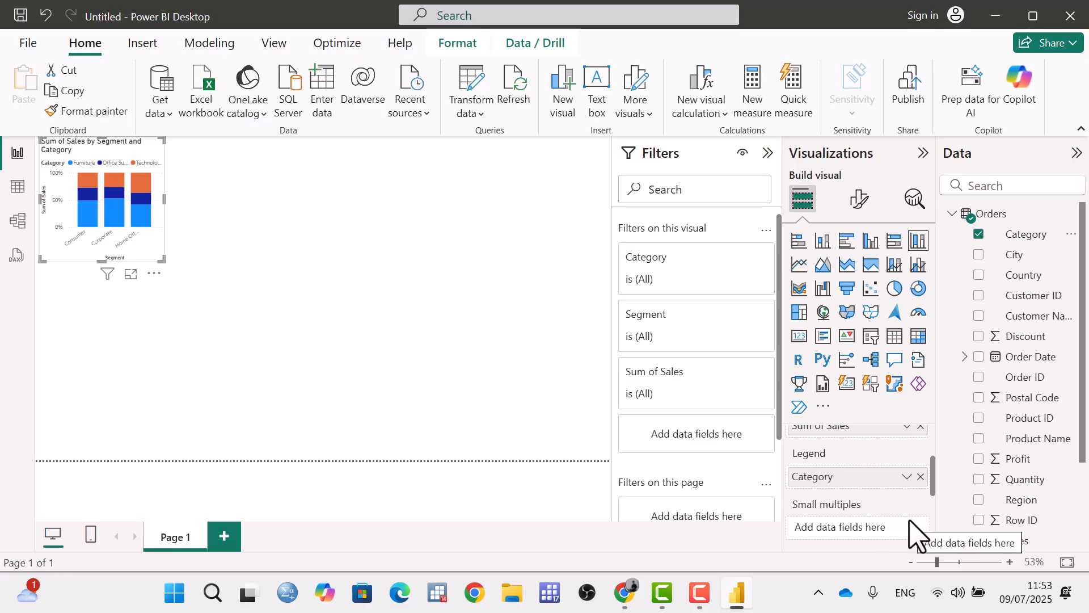
scroll(1032, 397, "down", 3)
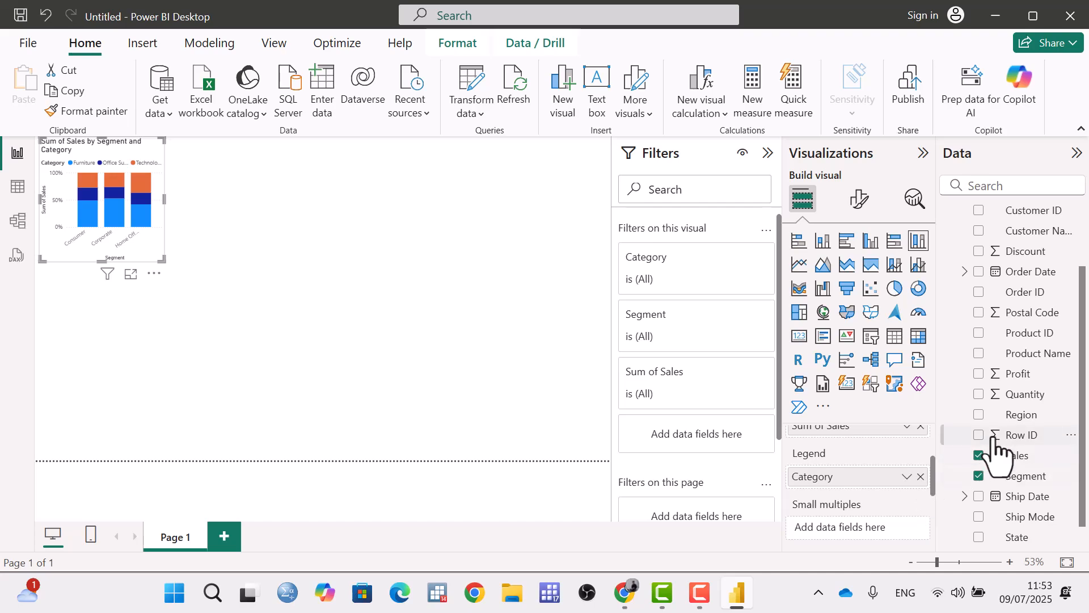
left_click_drag(1020, 416, 895, 533)
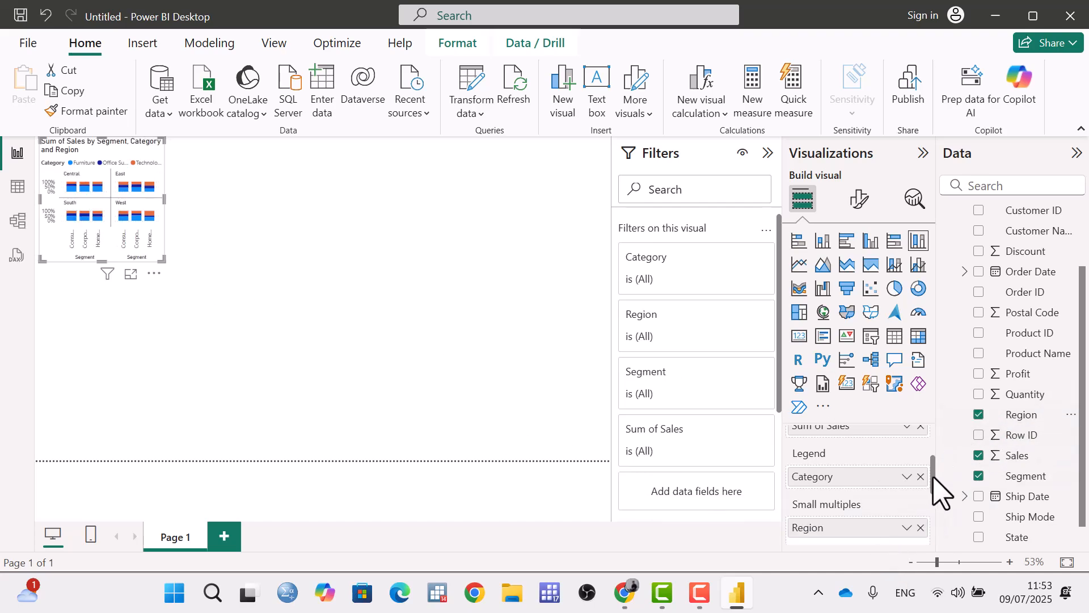
Add the Profit field to the chart's tooltips.
mouse_move(934, 476)
left_mouse_down()
mouse_move(942, 505)
mouse_move(936, 495)
left_mouse_up()
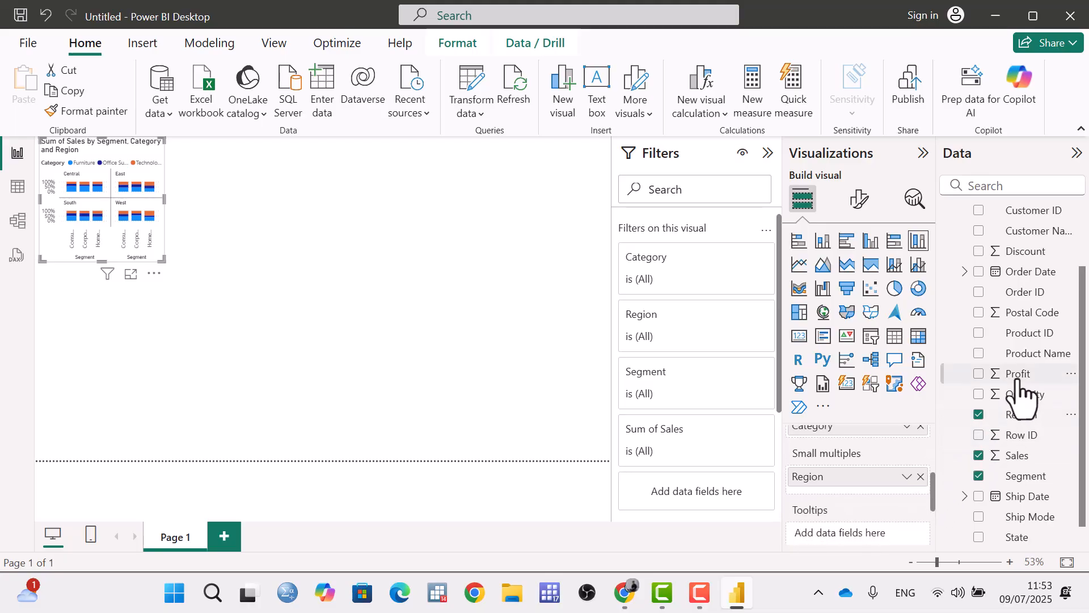
left_click_drag(1019, 383, 880, 543)
left_click_drag(1016, 376, 861, 519)
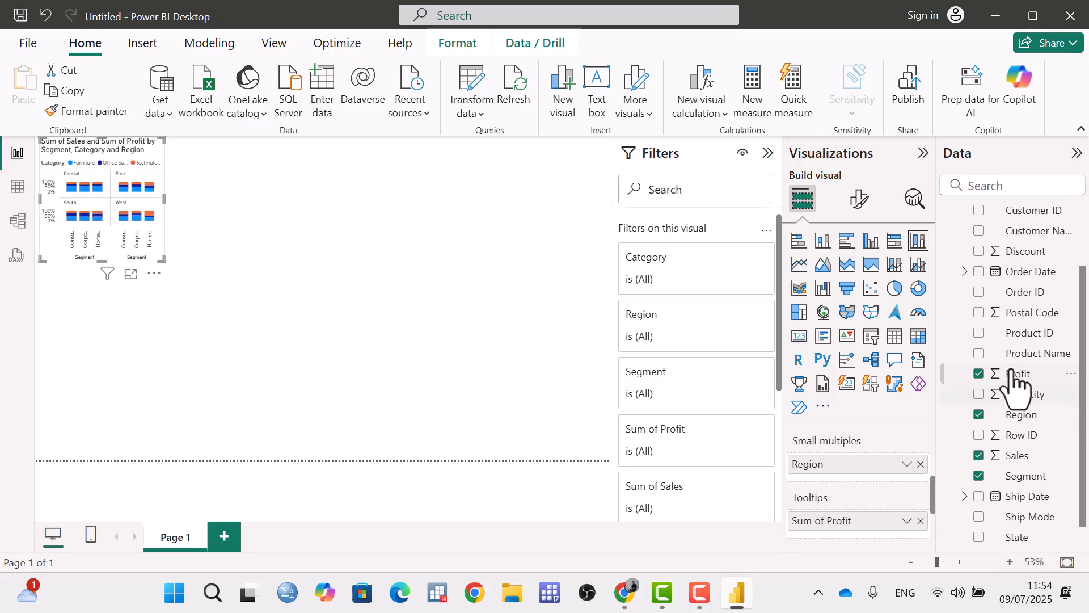
Enlarge the chart in focus mode and open the X-axis settings of its visual formatting.
scroll(848, 521, "down", 3)
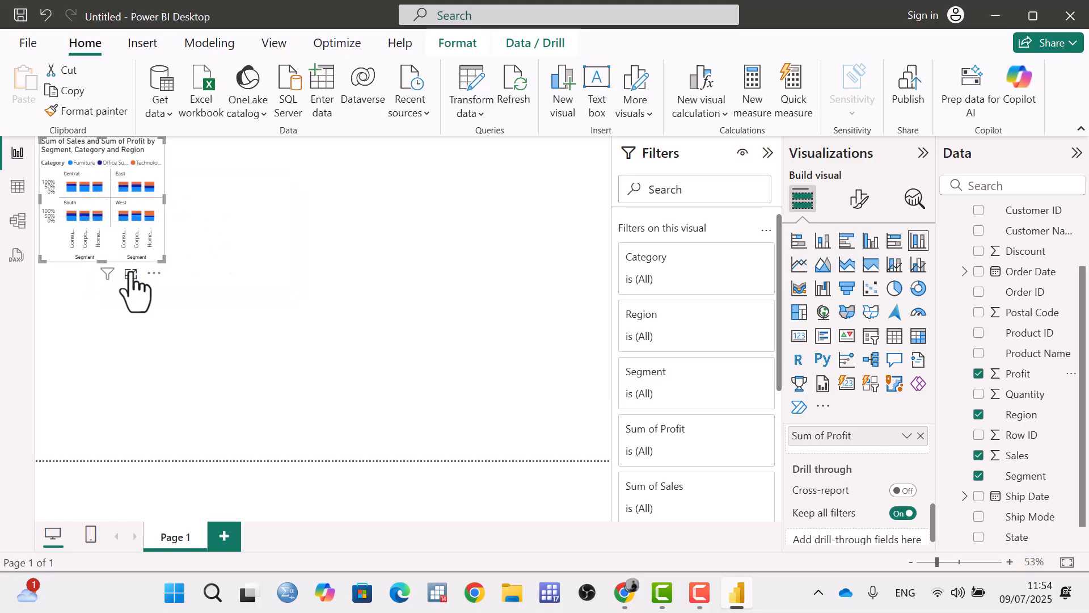
left_click(131, 274)
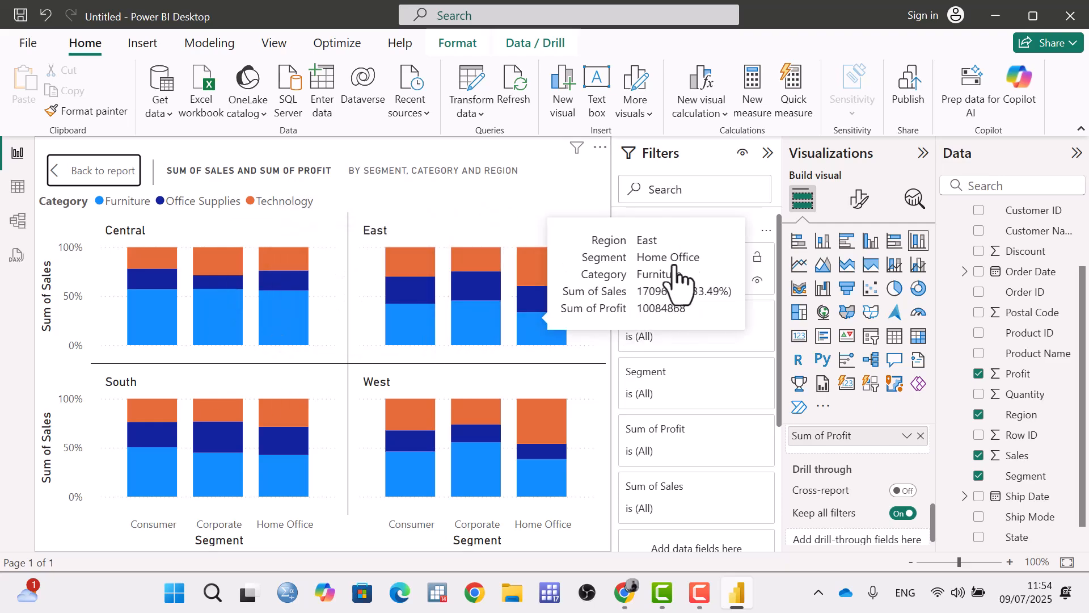
left_click(861, 204)
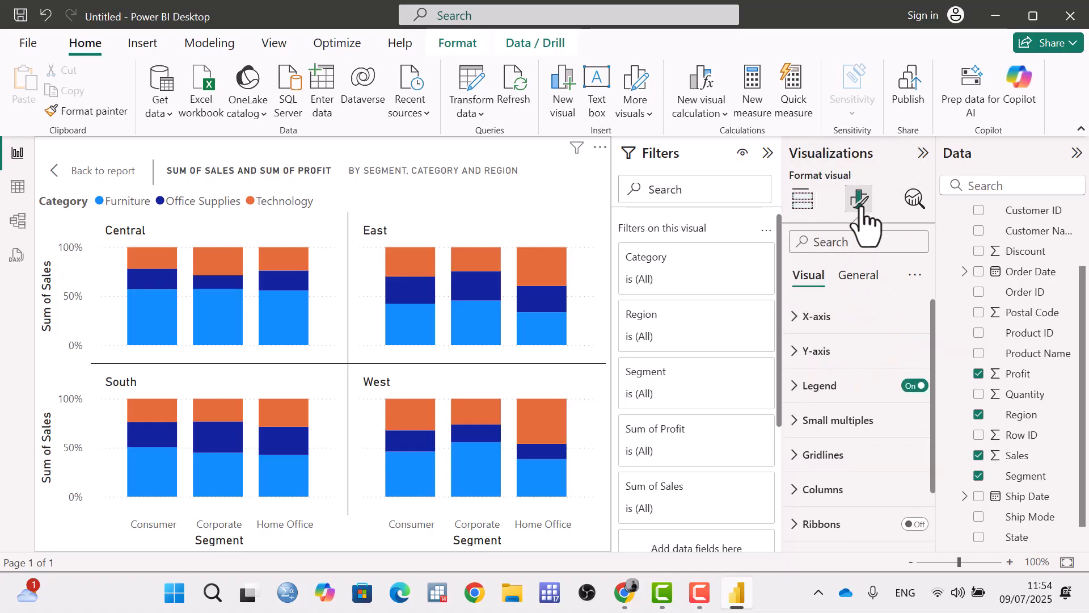
left_click(797, 318)
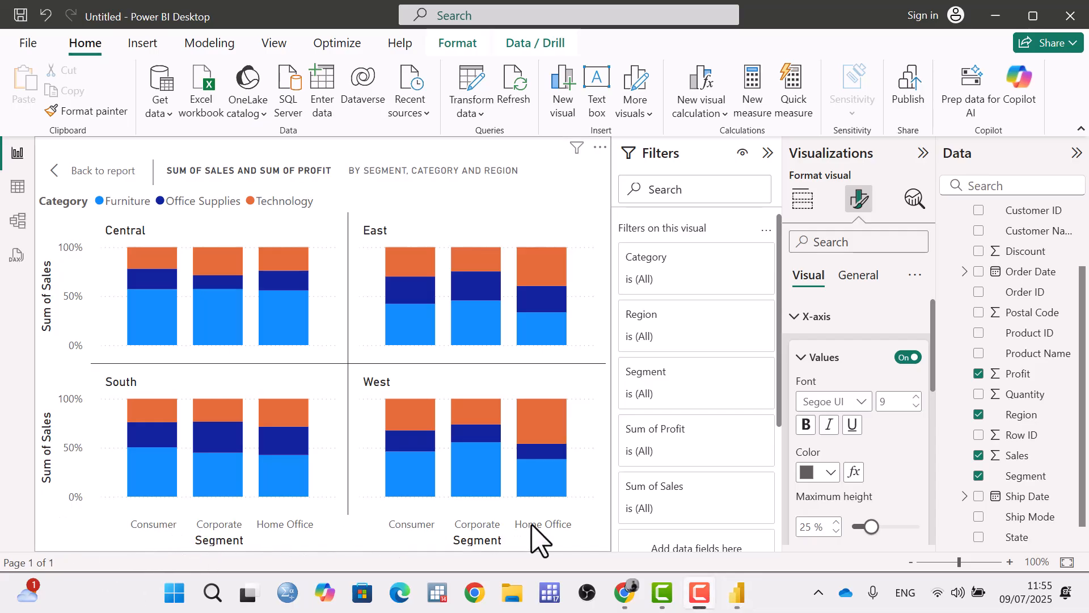
Turn the chart's X-axis values off and back on.
left_click(908, 359)
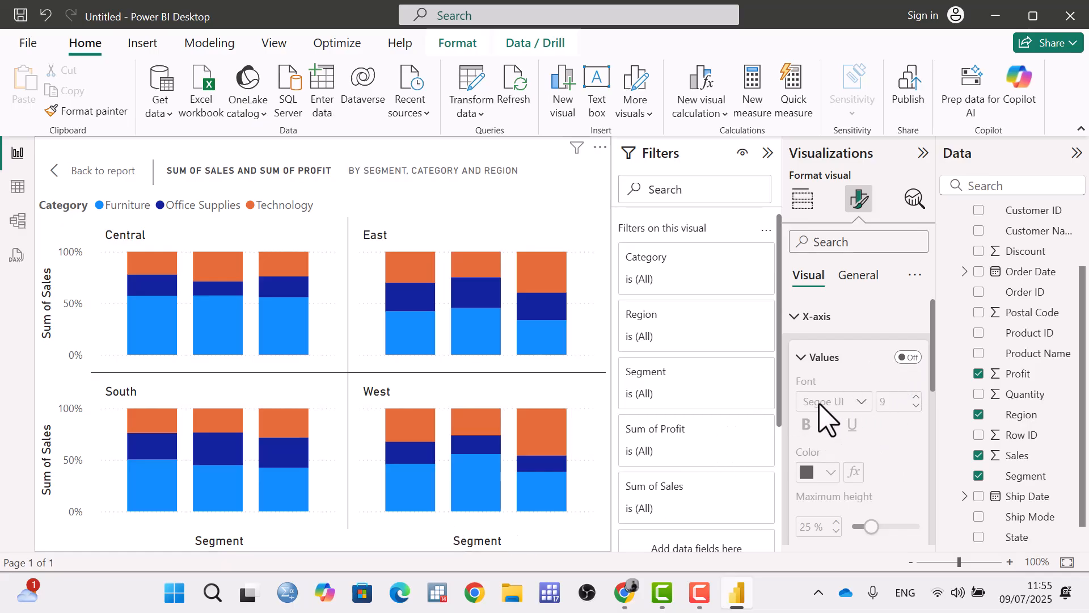
scroll(854, 429, "down", 3)
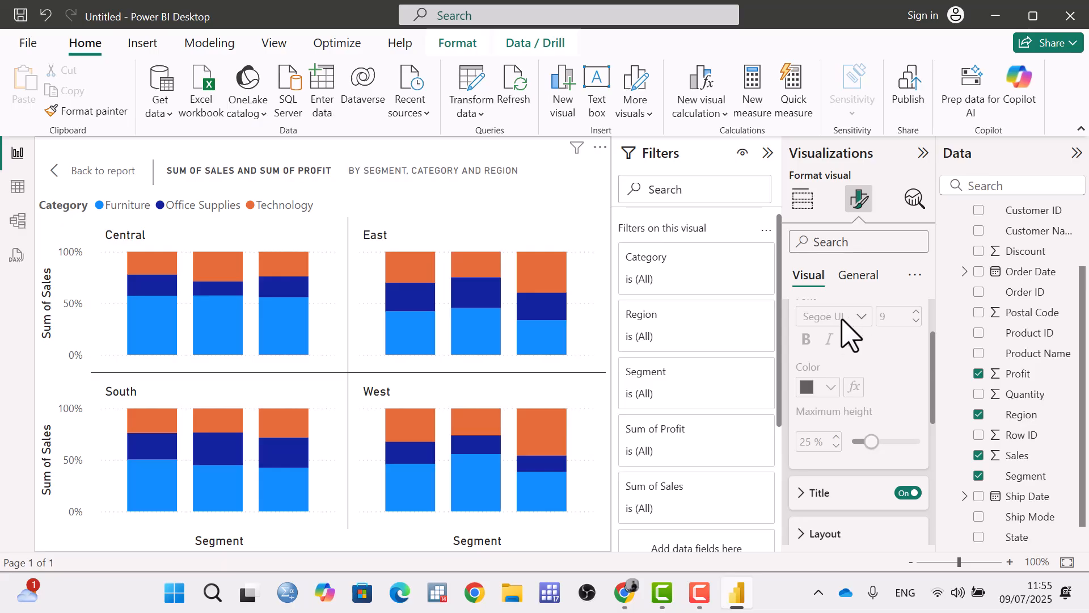
mouse_move(834, 413)
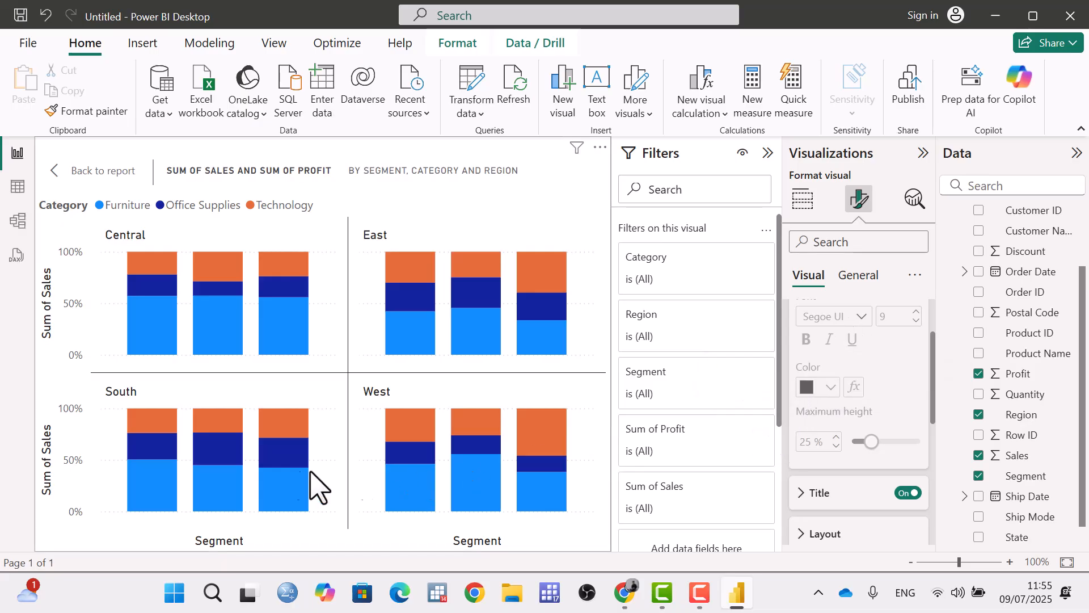
scroll(851, 413, "up", 3)
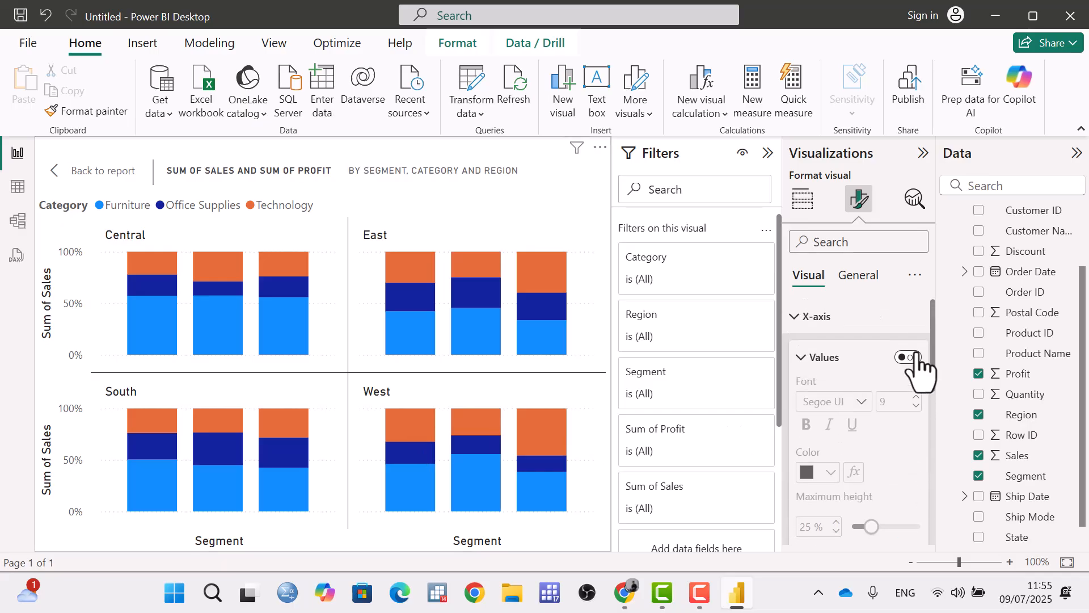
left_click(911, 358)
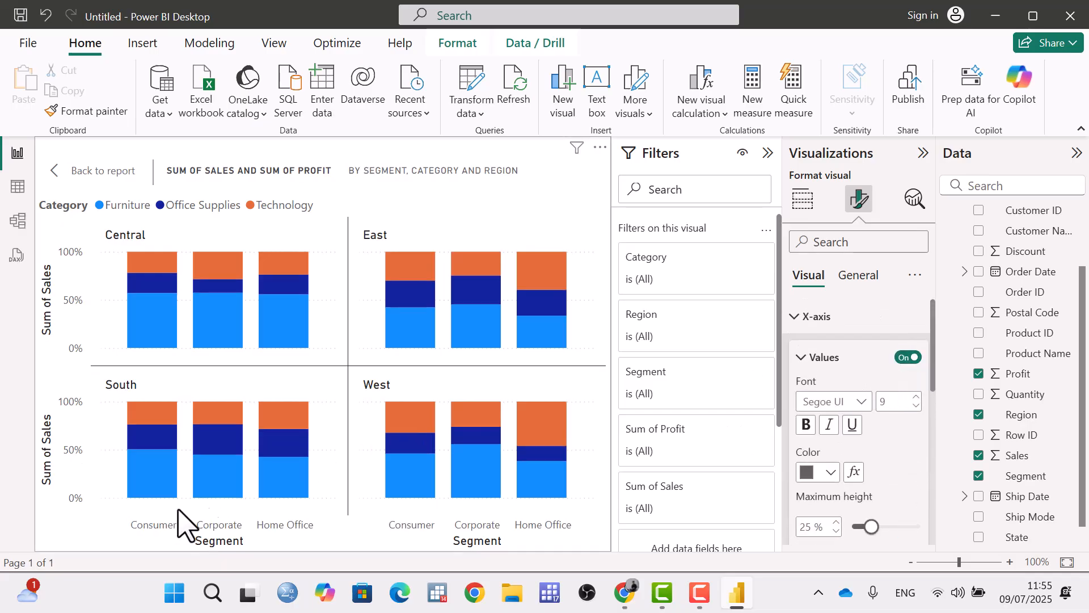
Format the X-axis values in Segoe UI Bold, size 10, with bold, italic, underline and the theme's light blue colour.
left_click(857, 407)
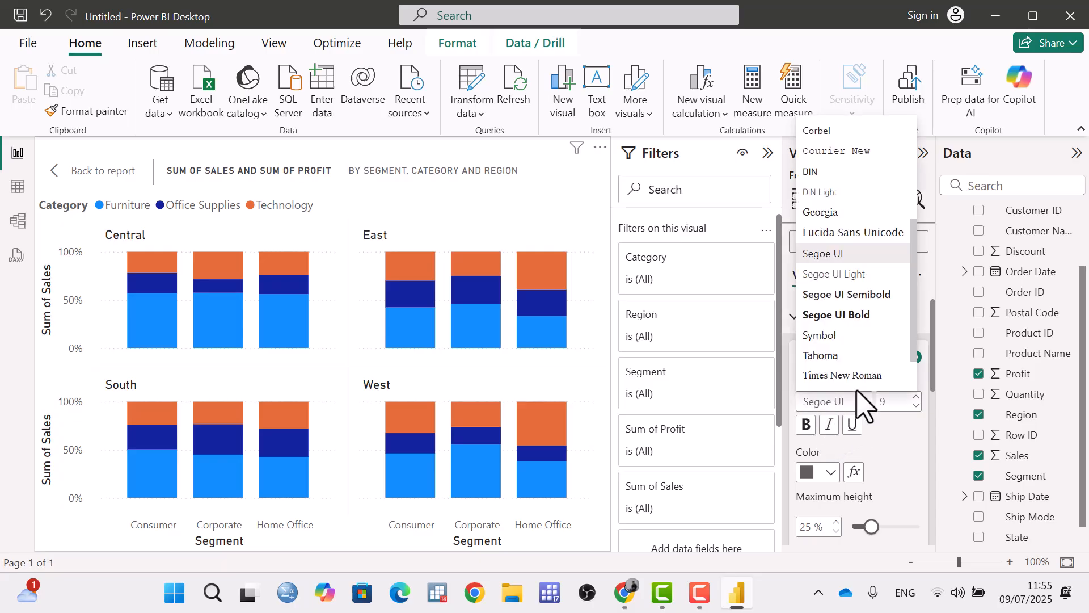
left_click(866, 314)
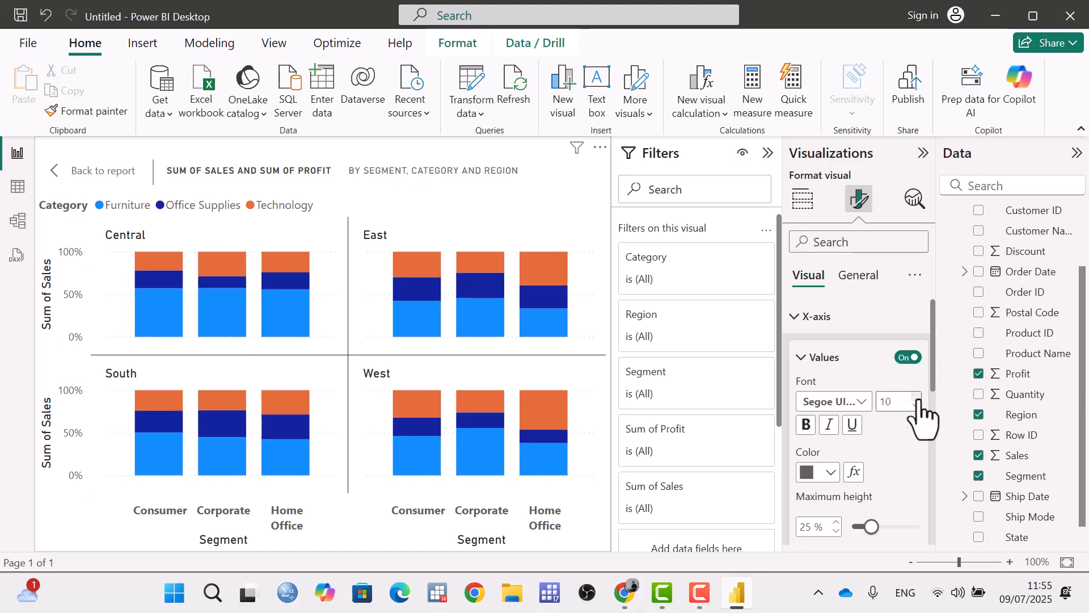
left_click(829, 426)
left_click(851, 425)
left_click(831, 472)
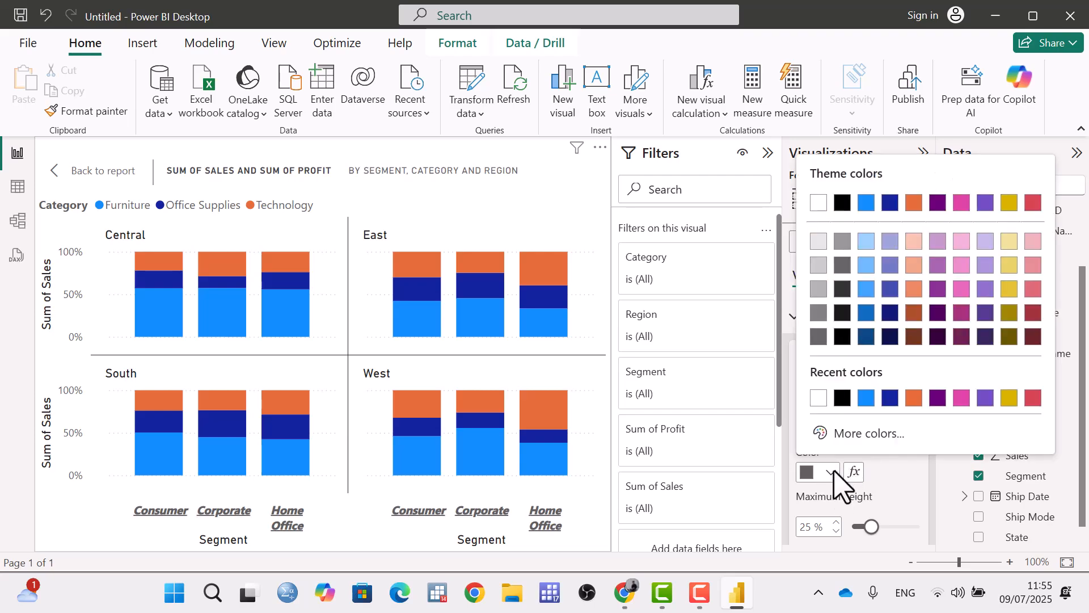
left_click(867, 398)
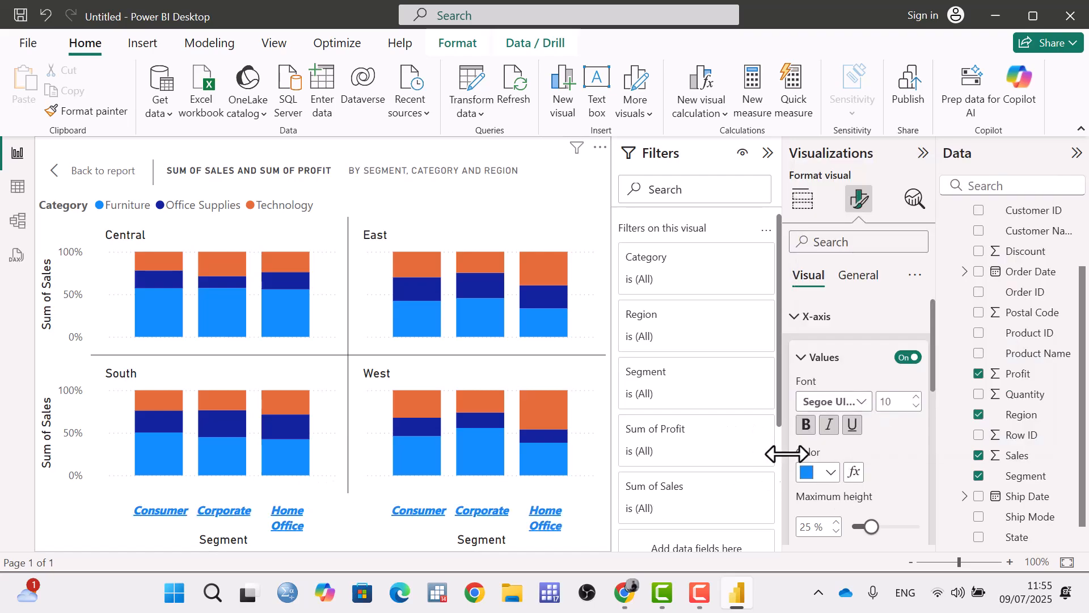
Reduce the maximum height of the X-axis values to 23%.
scroll(880, 462, "down", 2)
left_click(871, 442)
mouse_move(872, 441)
left_mouse_down()
mouse_move(889, 441)
mouse_move(867, 441)
left_mouse_up()
scroll(859, 437, "up", 2)
scroll(857, 431, "down", 4)
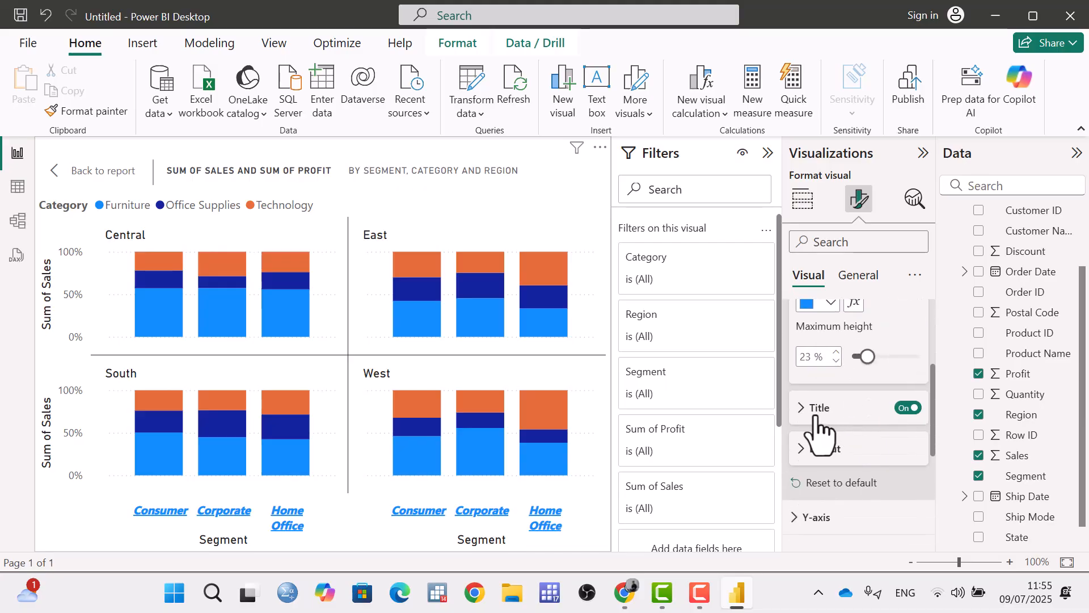
Turn the X-axis title off and back on, and change its text to "seg".
left_click(909, 409)
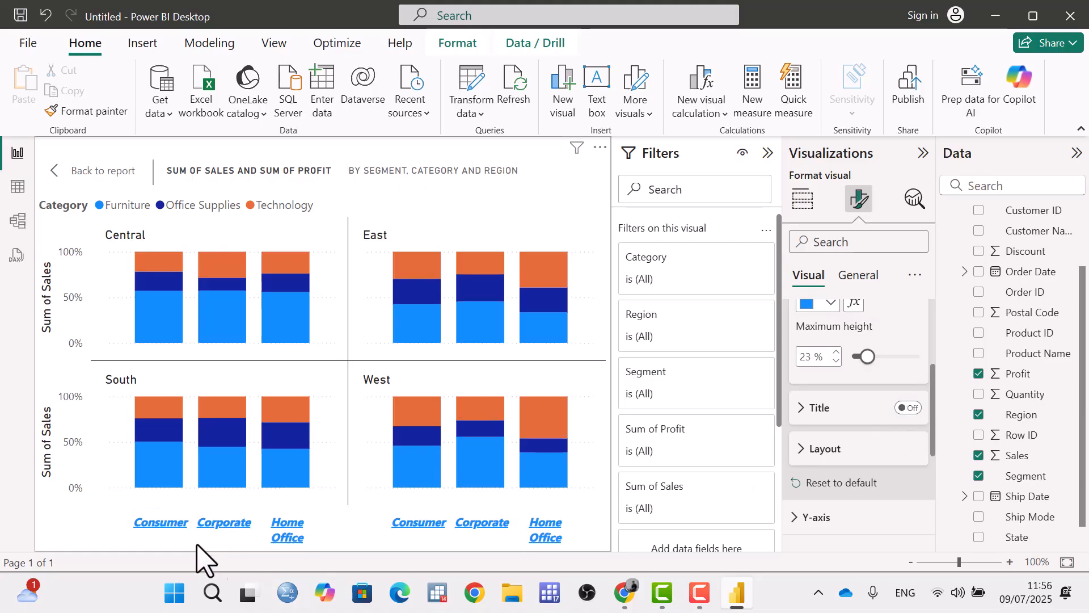
left_click(909, 409)
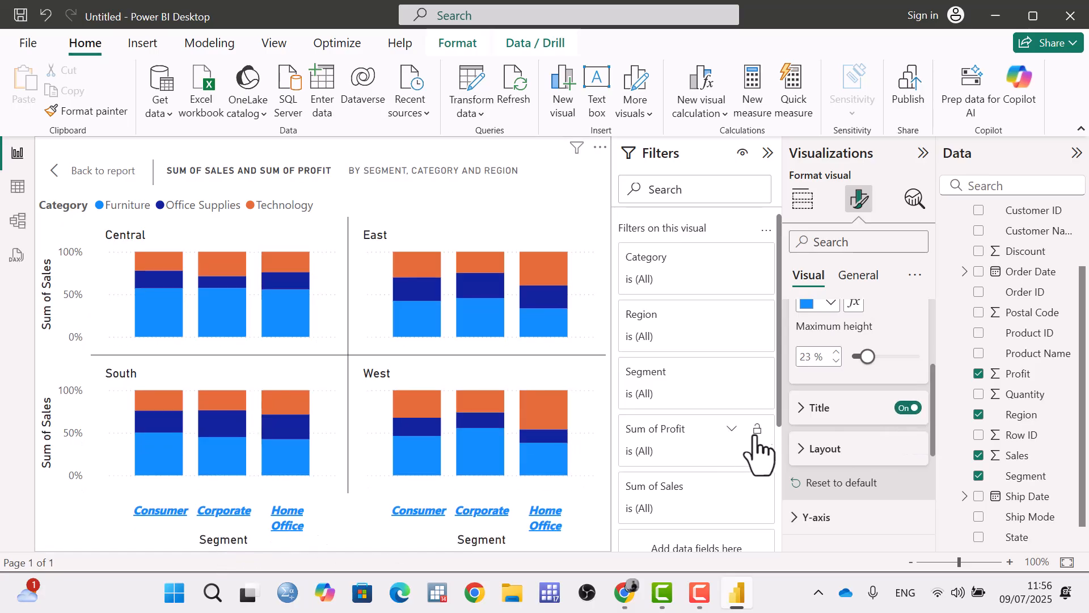
left_click(802, 410)
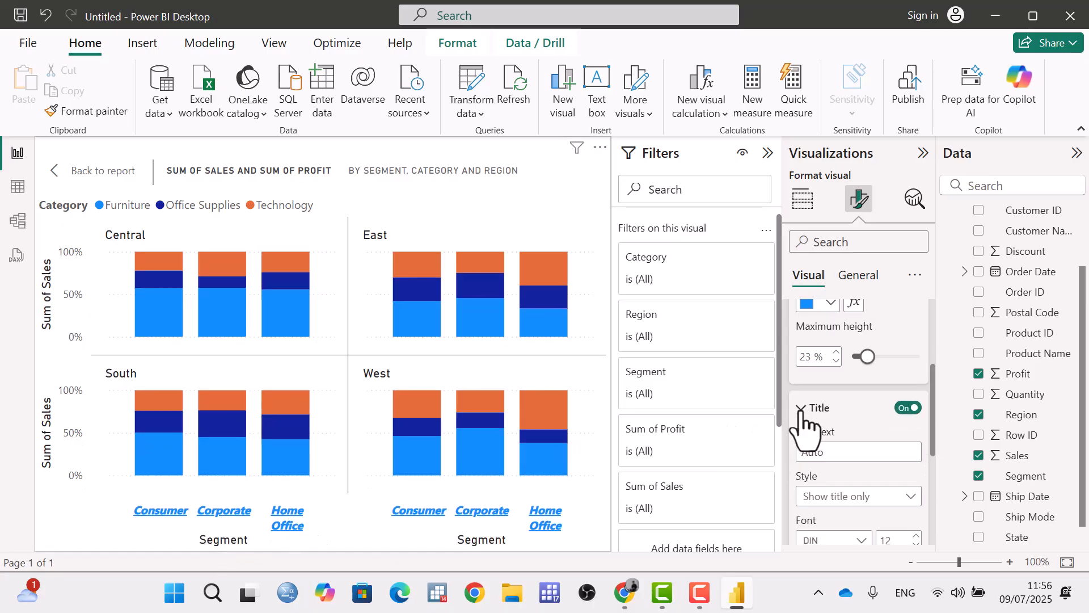
scroll(816, 408, "down", 2)
left_click(837, 369)
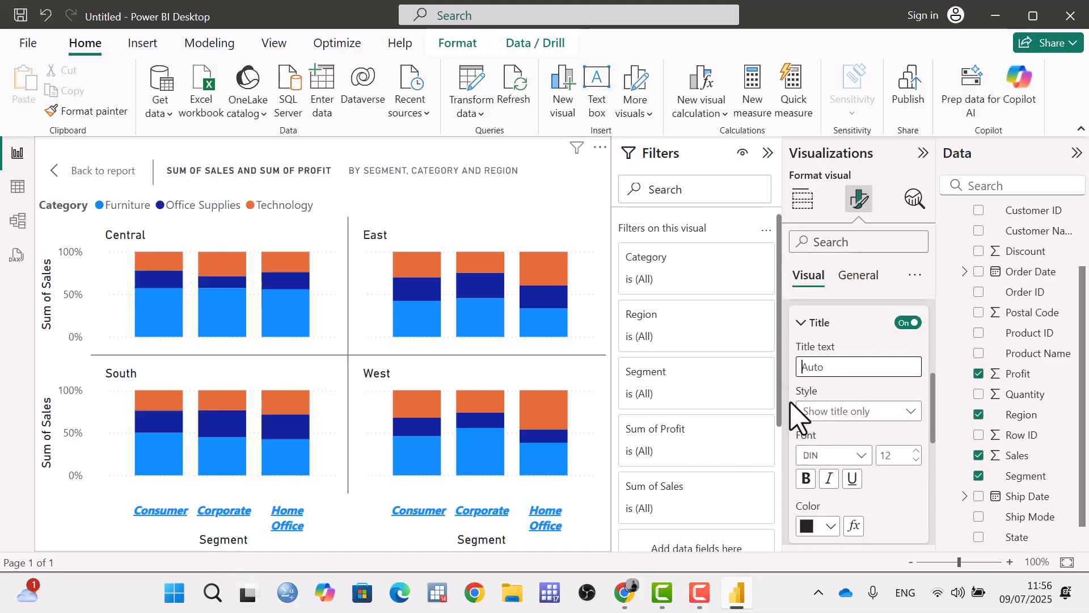
type("seg")
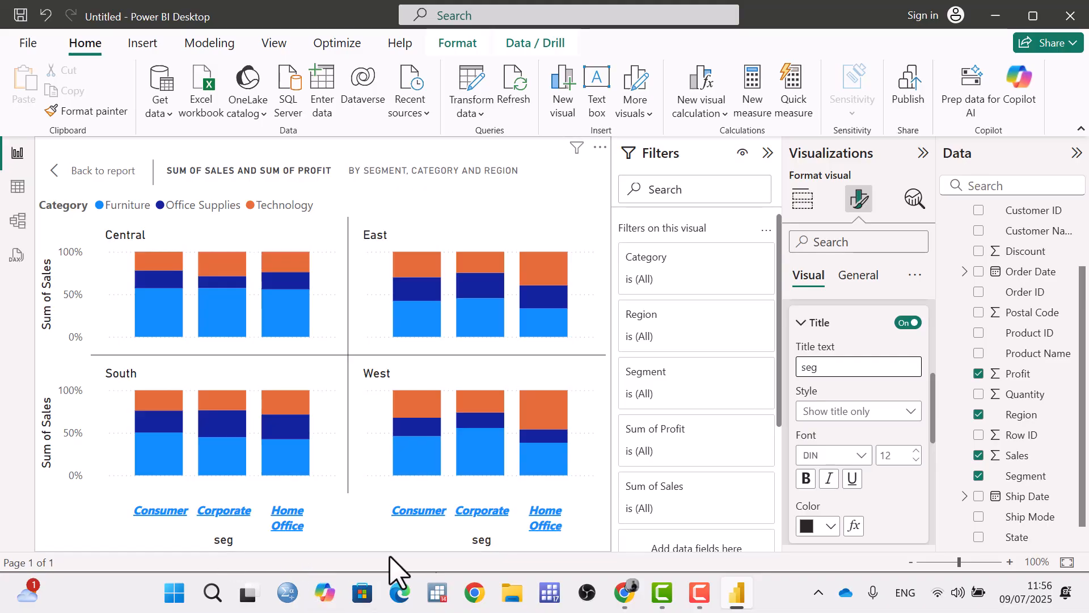
left_click(904, 416)
left_click(908, 414)
Change the X-axis title's font to Consolas and its colour to purple.
left_click_drag(933, 412, 935, 436)
left_click(859, 376)
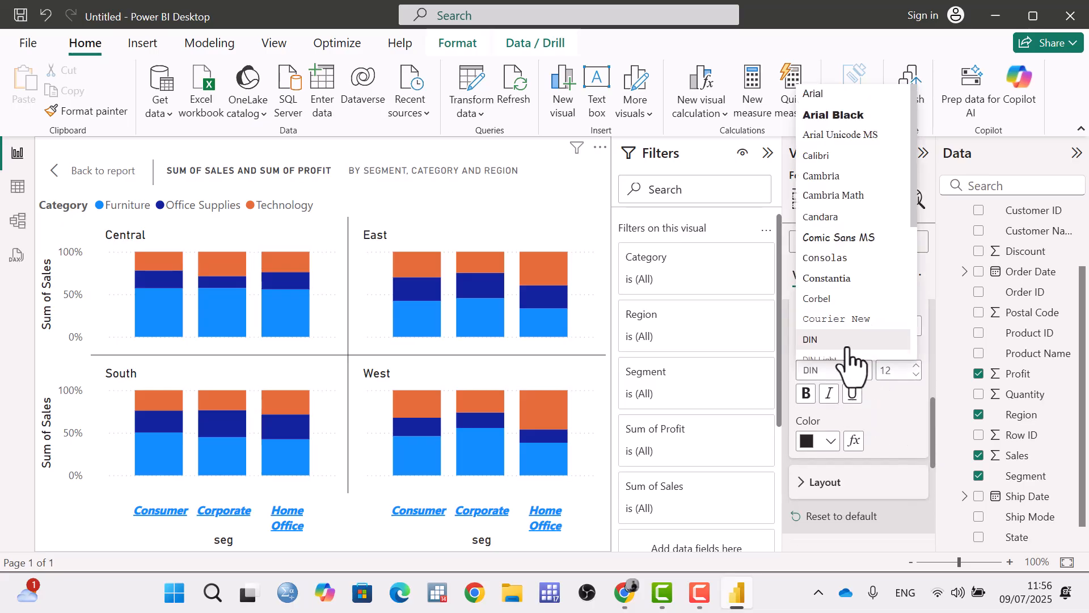
left_click(839, 258)
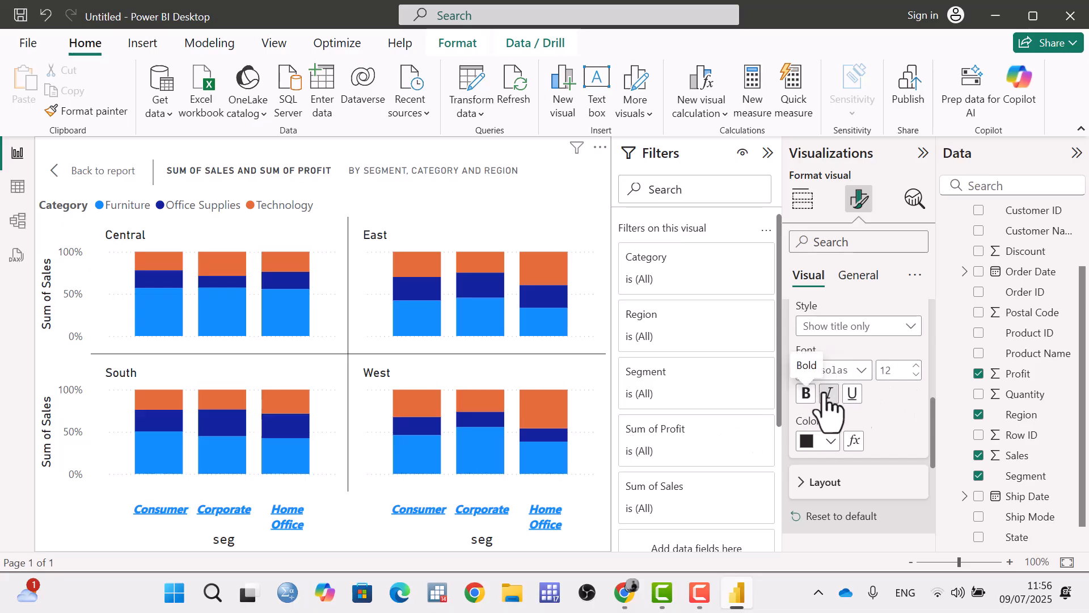
left_click(832, 441)
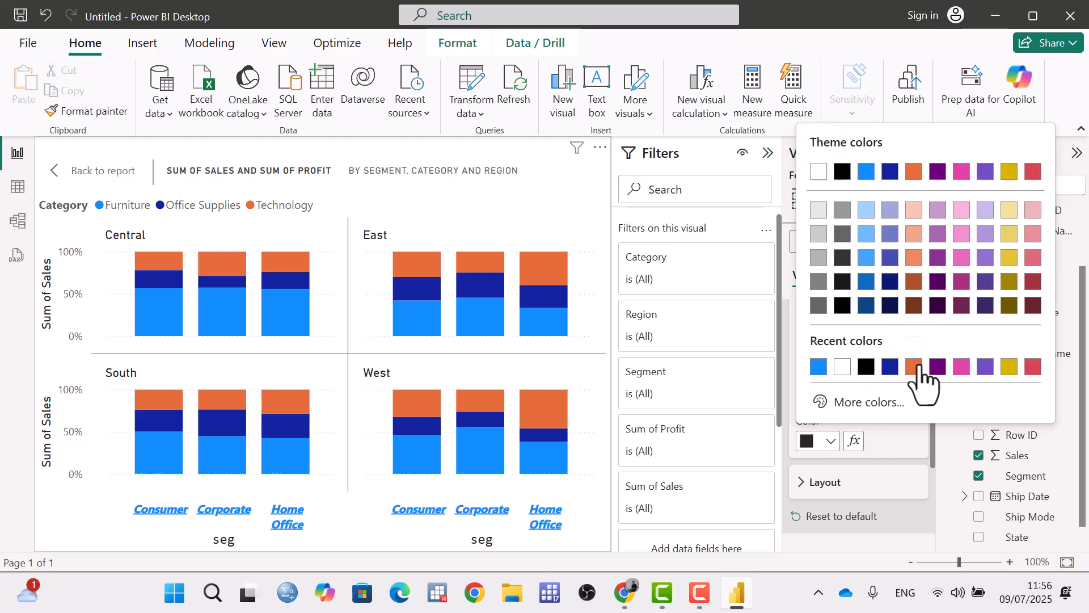
left_click(938, 366)
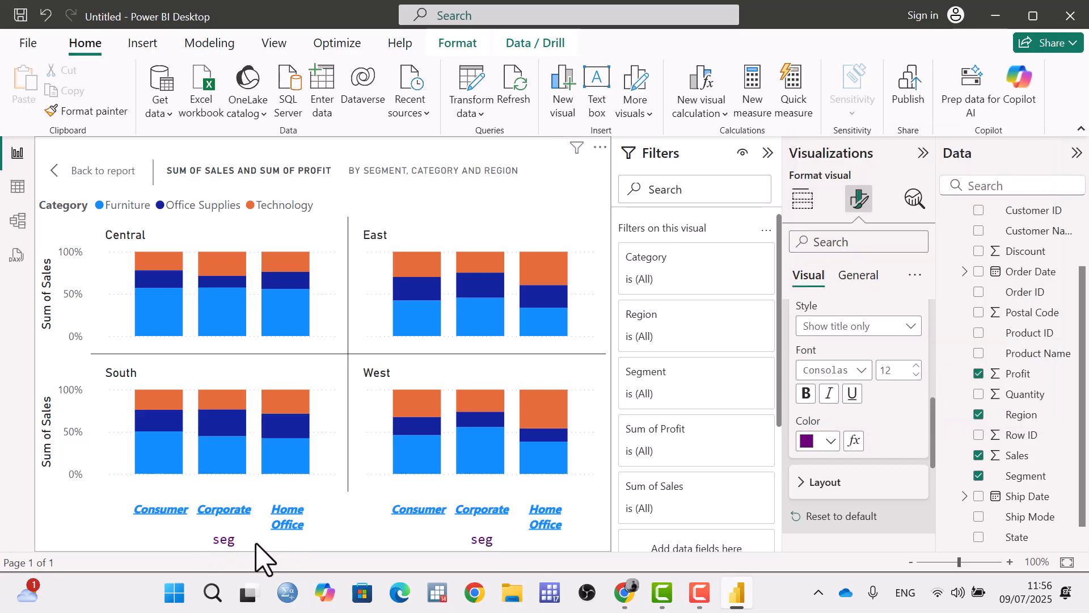
Try a minimum category width of 116 px in the X-axis layout and reduce it to 45 px.
left_click_drag(931, 451, 930, 468)
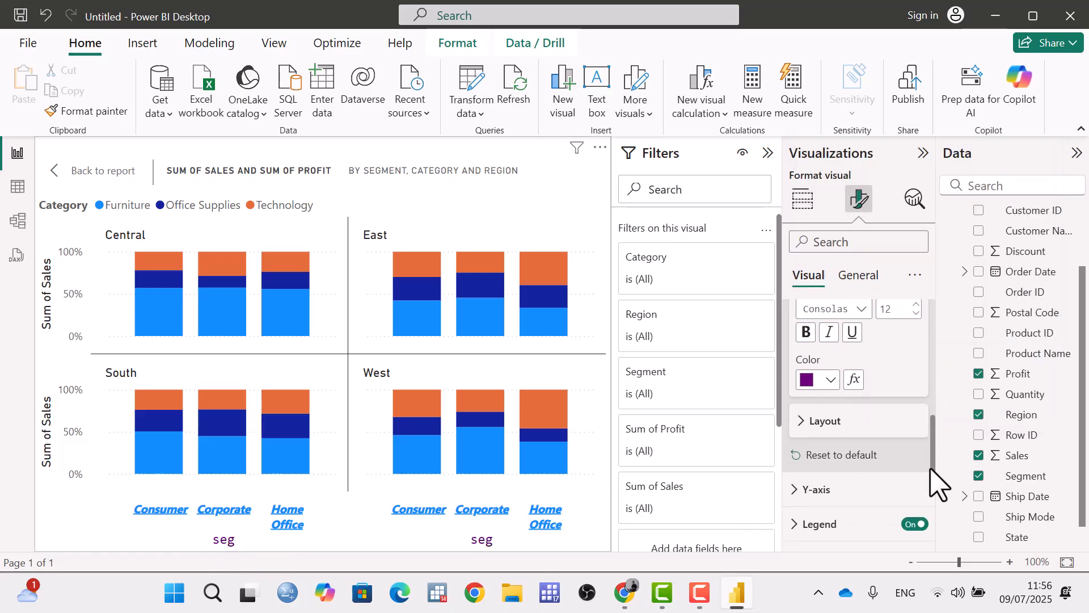
left_click(837, 425)
scroll(854, 429, "down", 2)
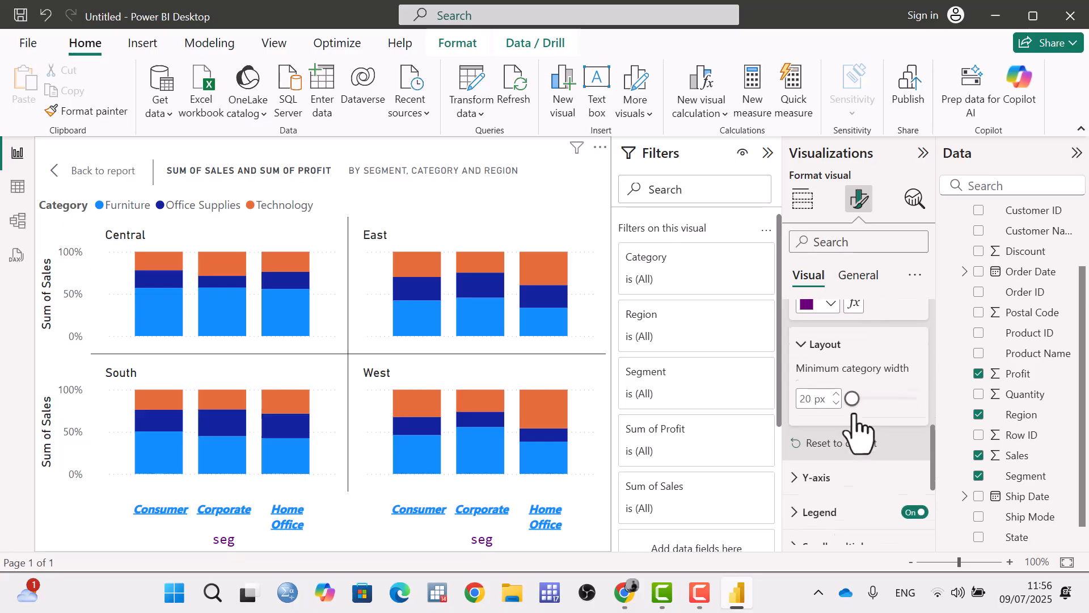
left_click_drag(854, 390, 893, 390)
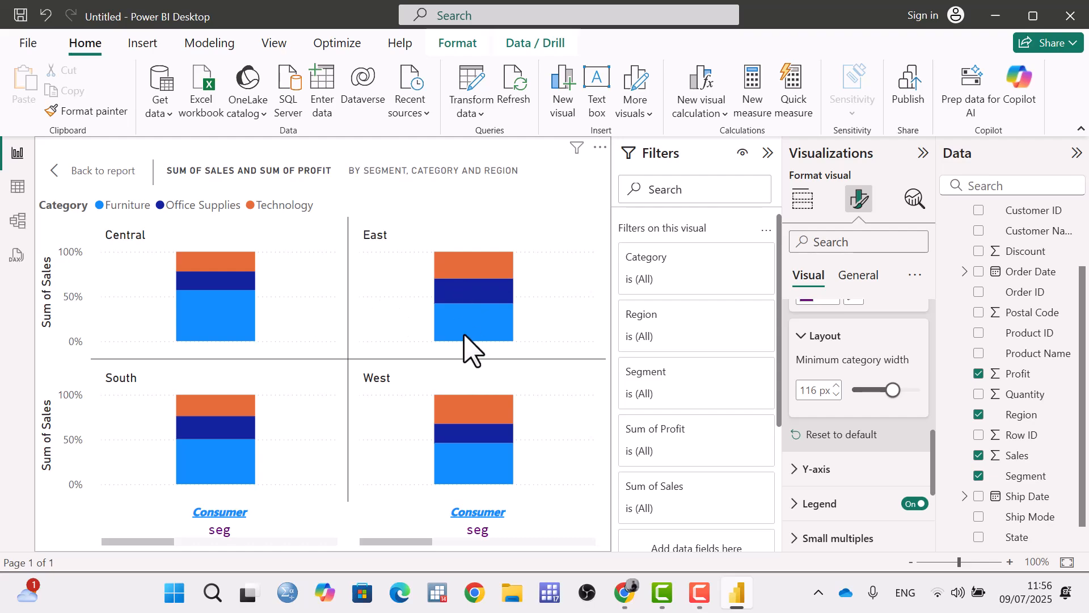
left_click_drag(893, 390, 864, 390)
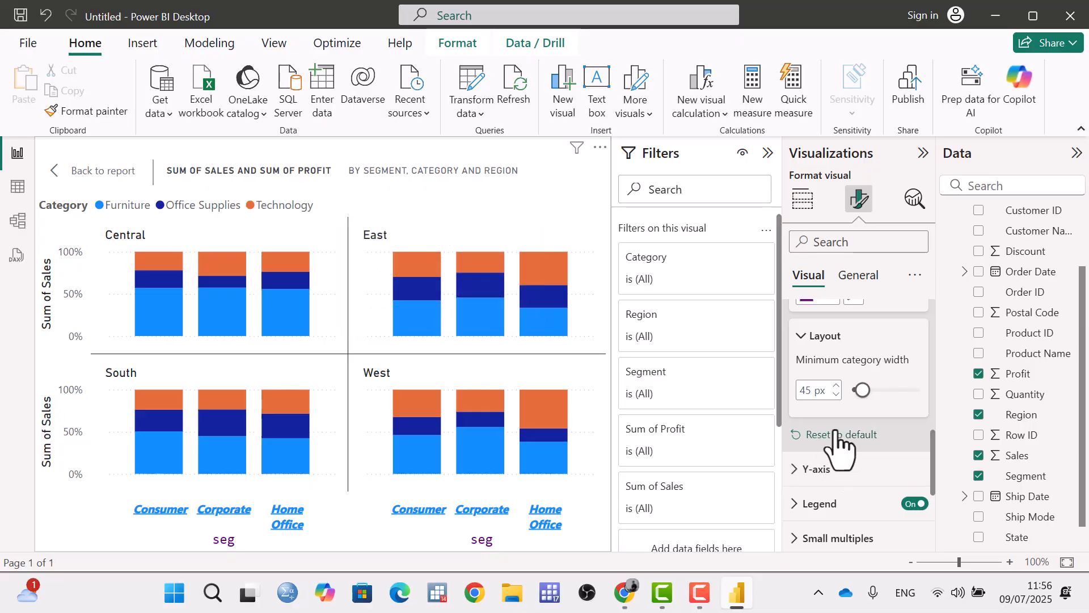
Reset all X-axis formatting to default and collapse the X-axis settings.
scroll(839, 440, "up", 3)
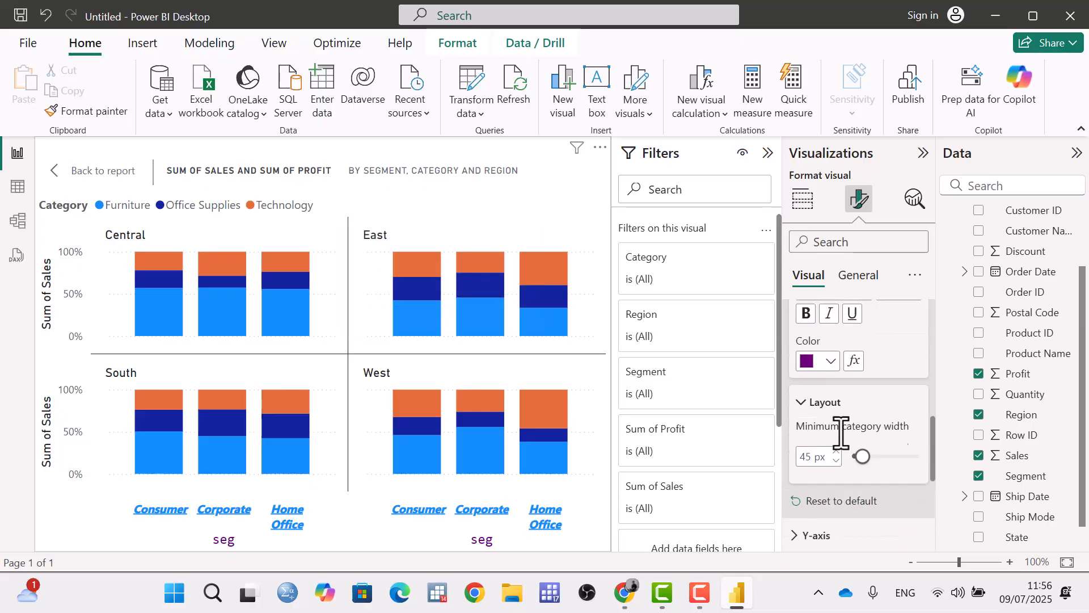
scroll(842, 446, "down", 3)
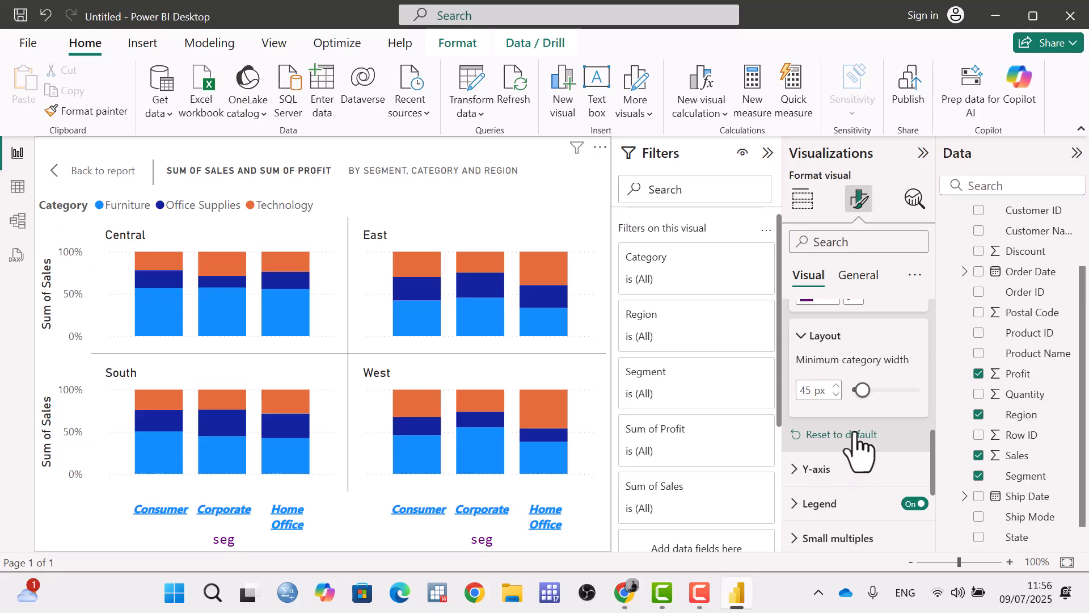
left_click(826, 436)
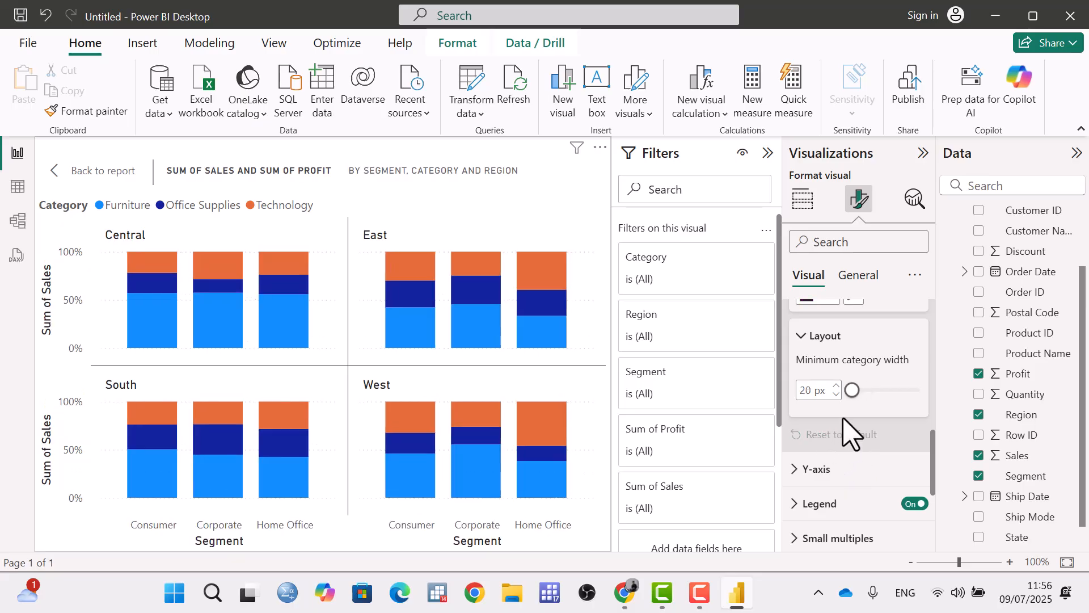
scroll(844, 434, "up", 3)
scroll(850, 434, "up", 5)
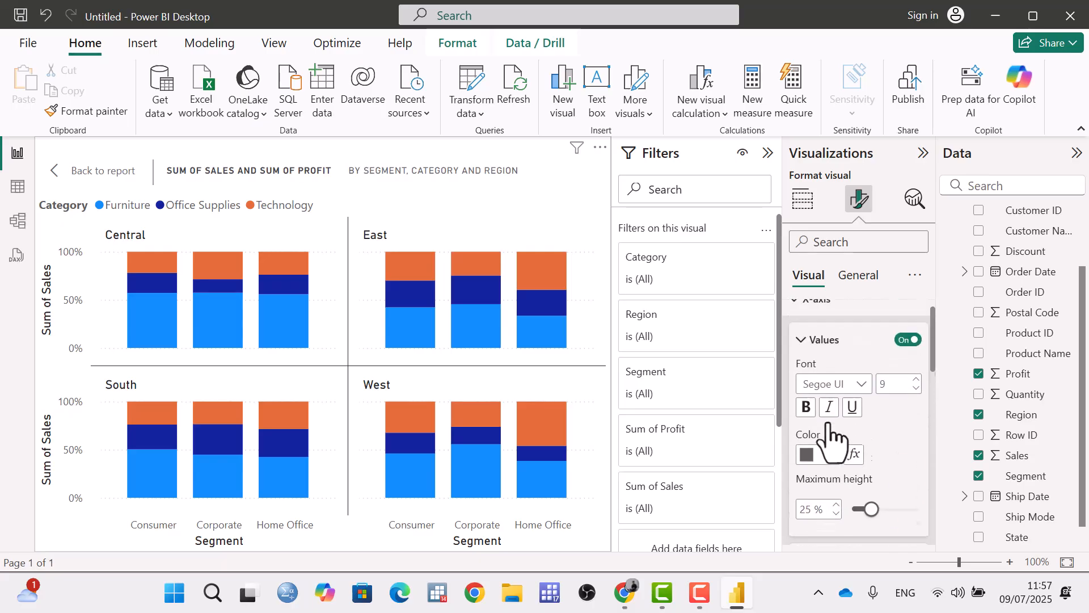
left_click(796, 318)
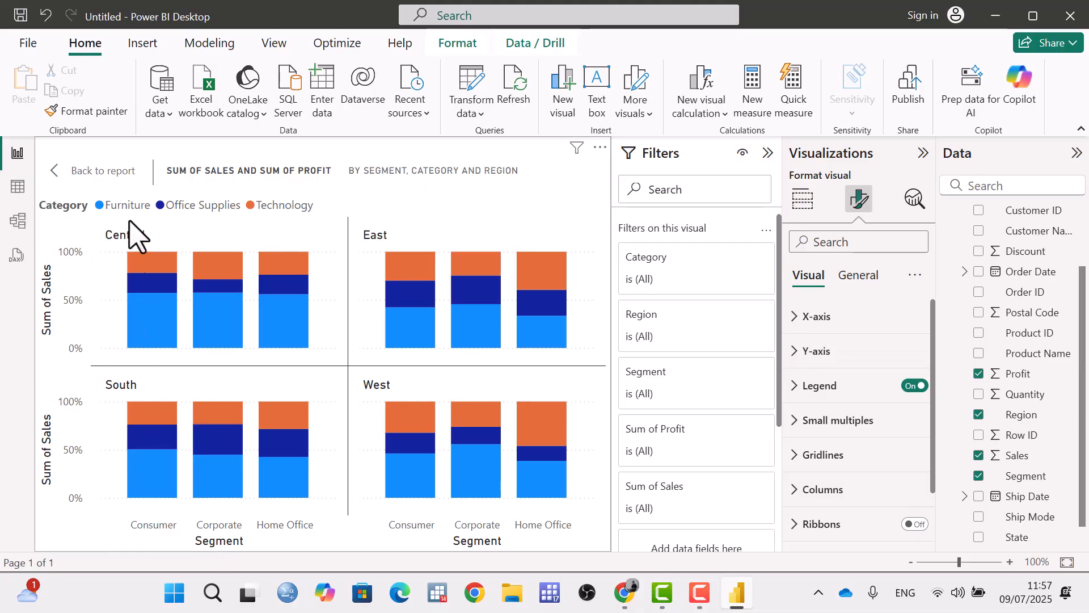
Try Y-axis range minimums of -1 and 0, and reset the Y-axis formatting to default.
left_click(804, 351)
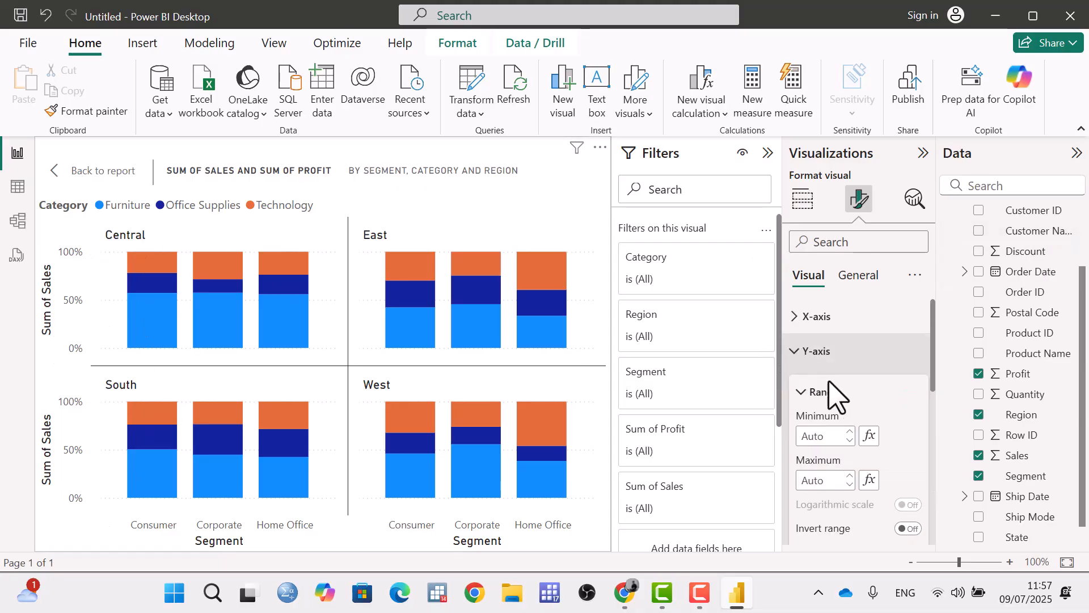
scroll(854, 386, "down", 3)
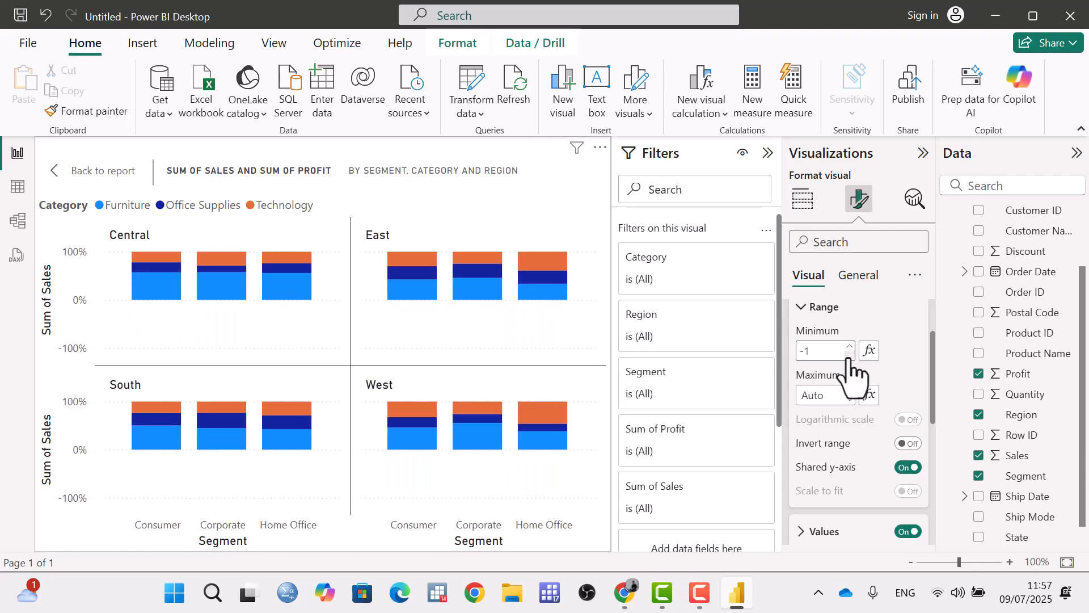
left_click(850, 355)
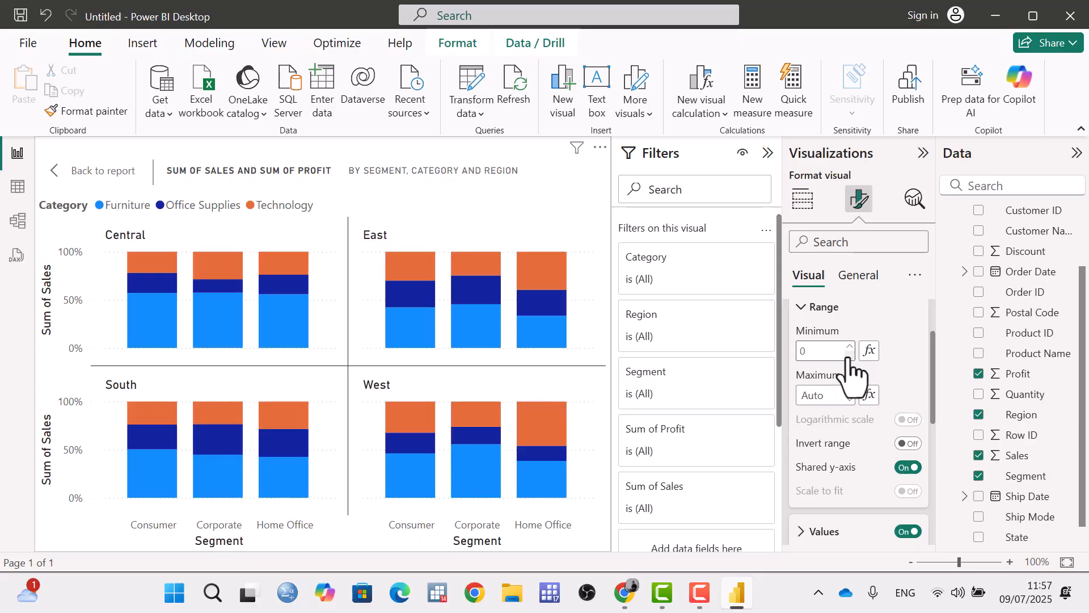
scroll(863, 445, "down", 2)
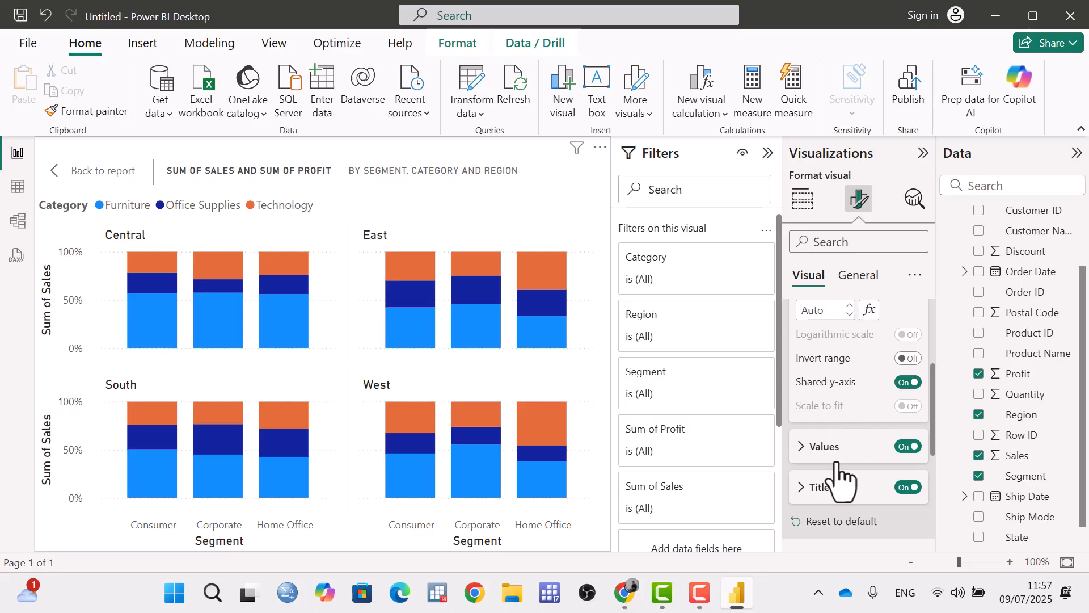
left_click(829, 522)
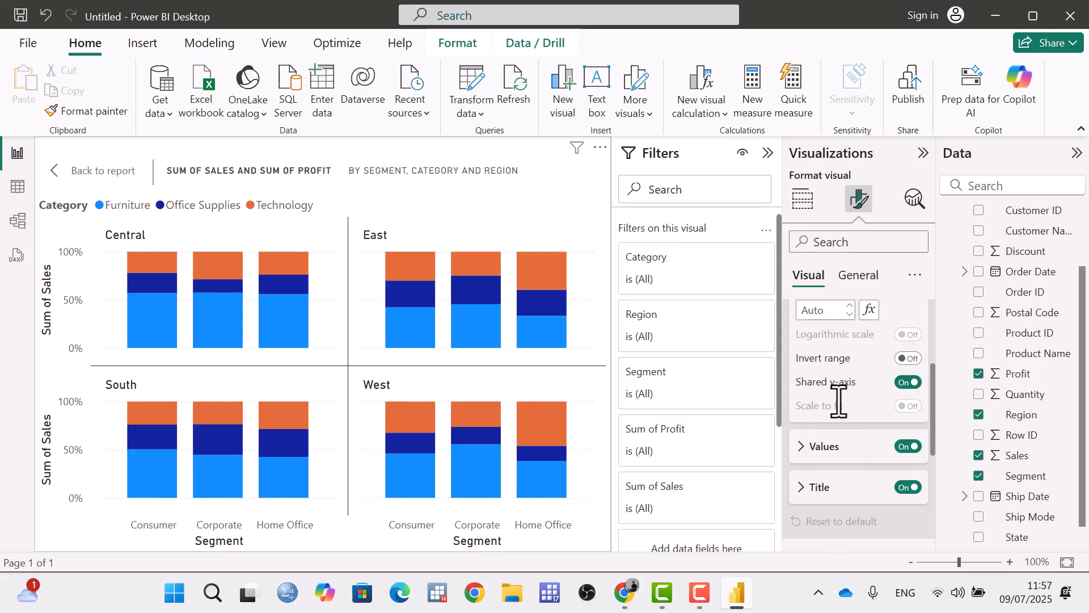
Turn the shared Y-axis for the small multiples off and back on.
scroll(847, 360, "up", 4)
scroll(847, 324, "down", 2)
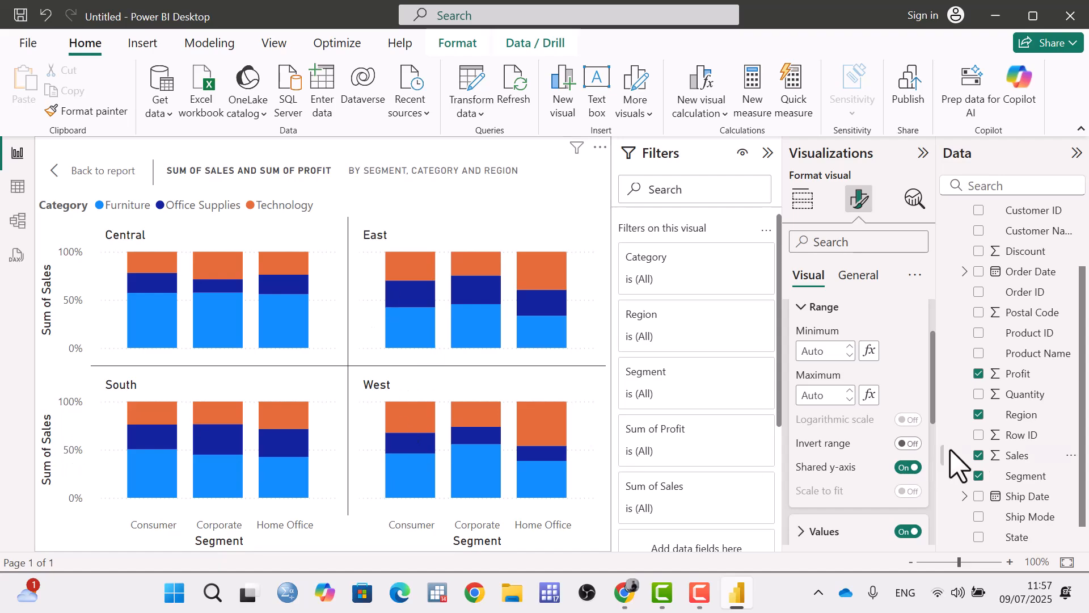
left_click(908, 467)
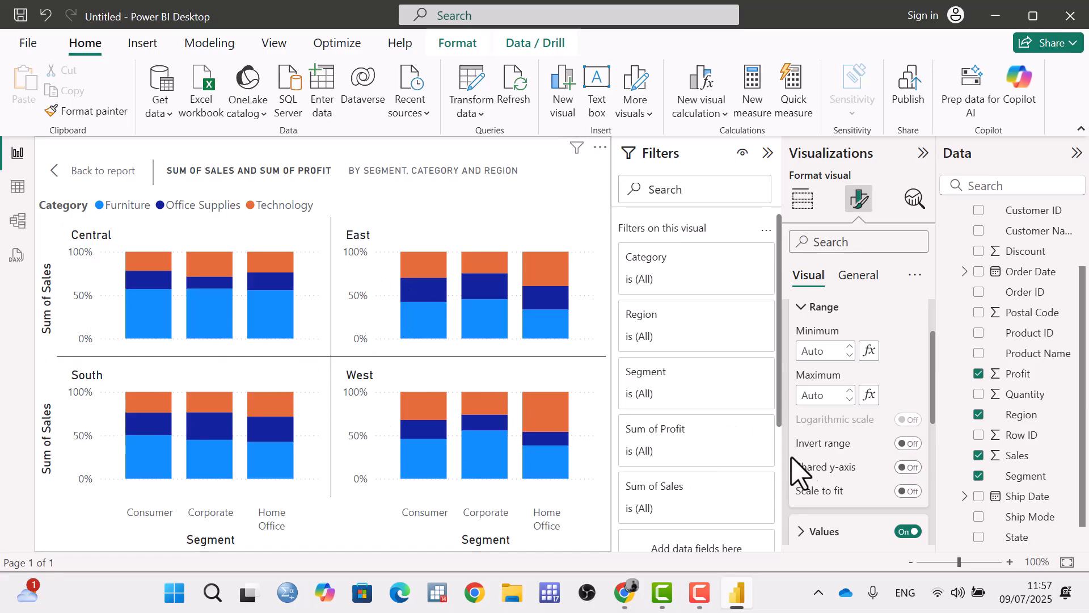
left_click(908, 467)
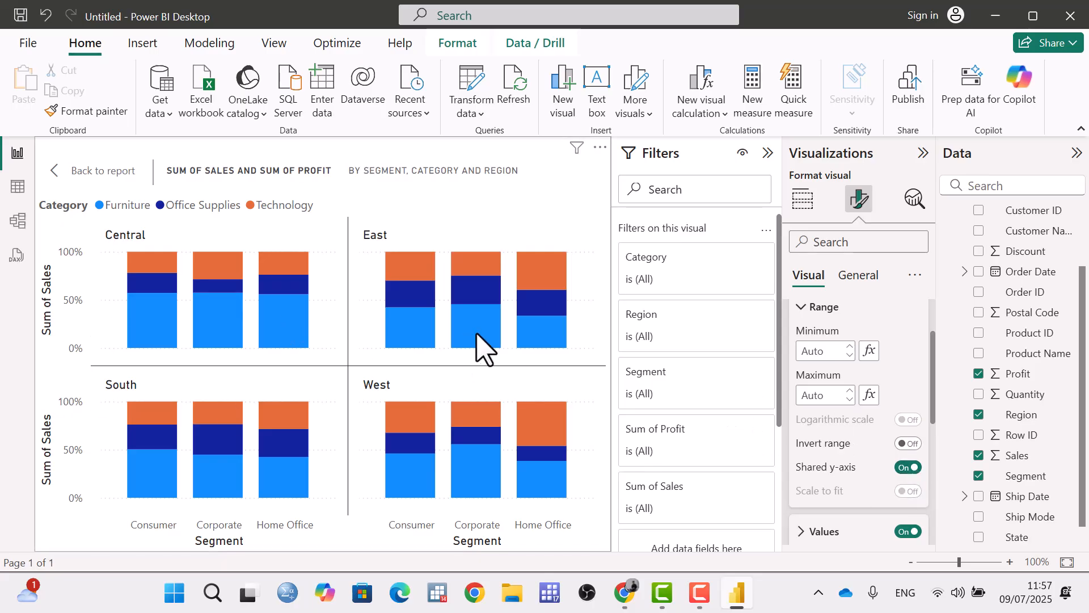
Expand the Y-axis values settings and turn the Y-axis values off.
mouse_move(392, 329)
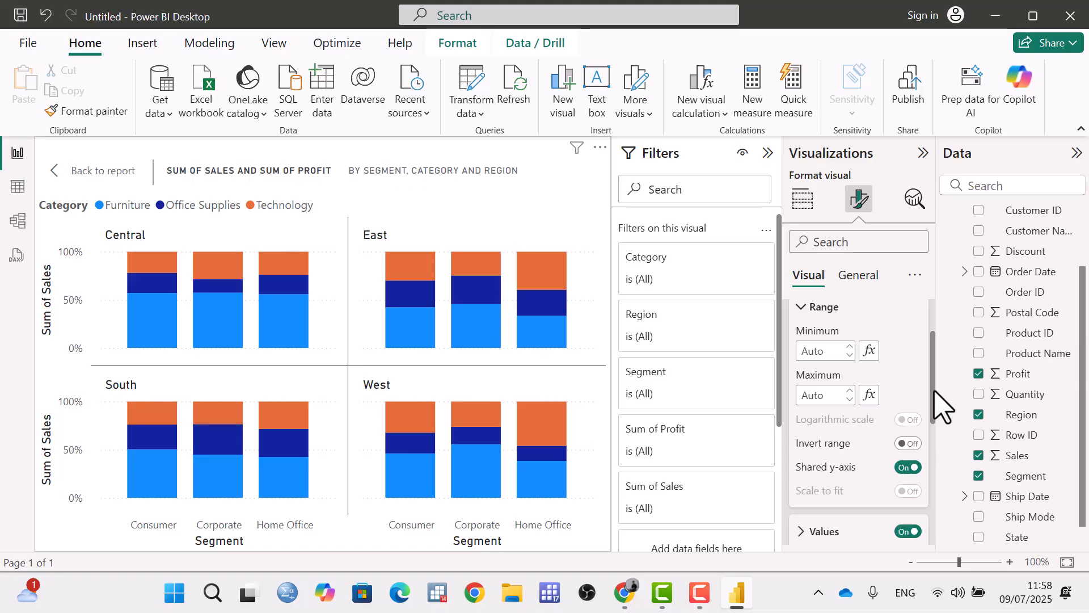
scroll(936, 404, "down", 3)
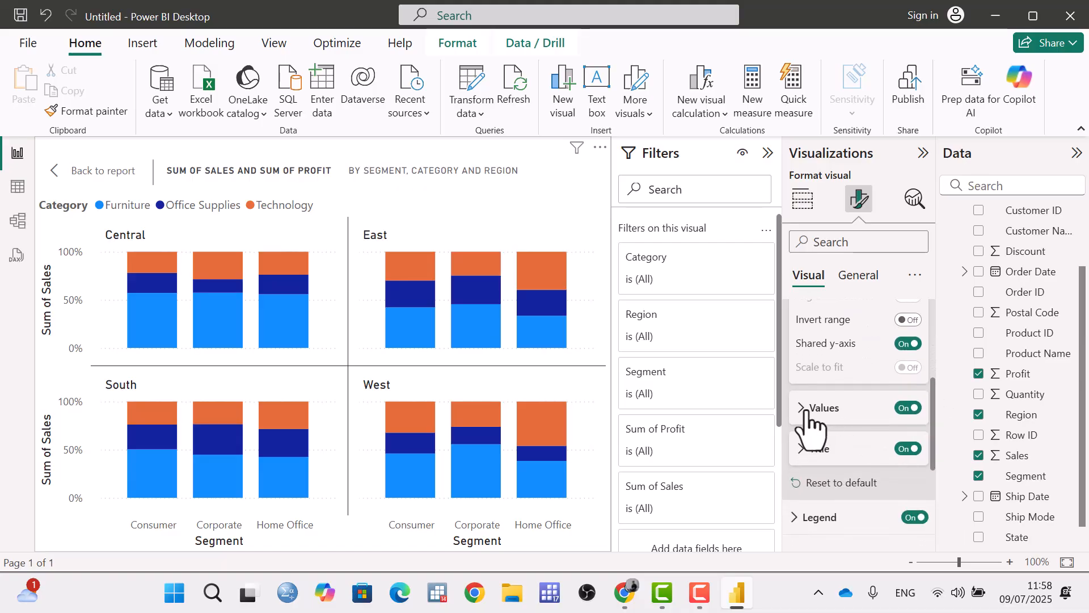
left_click(808, 414)
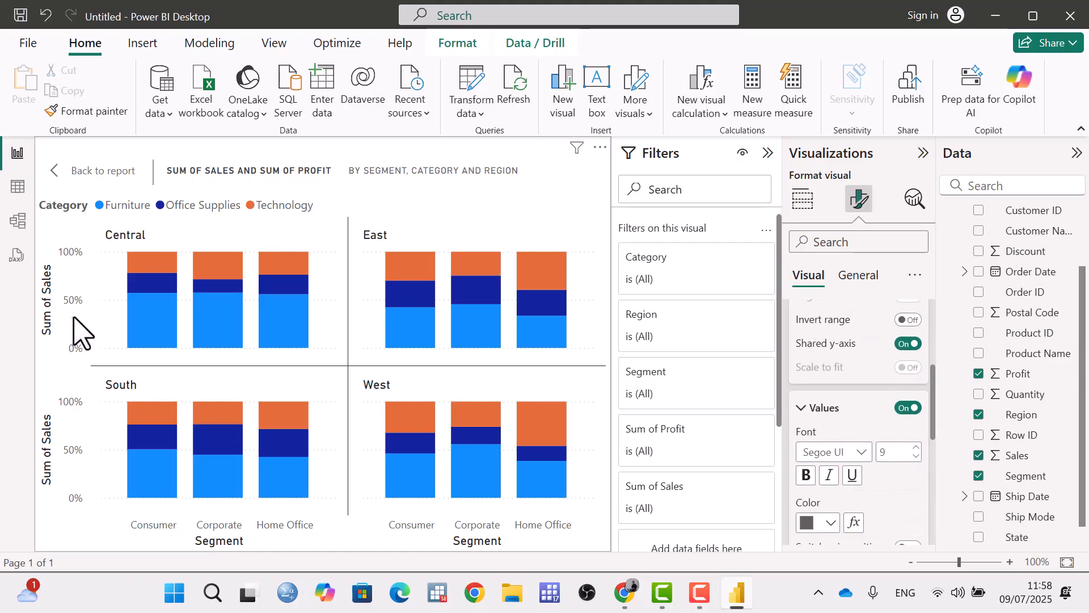
left_click(908, 407)
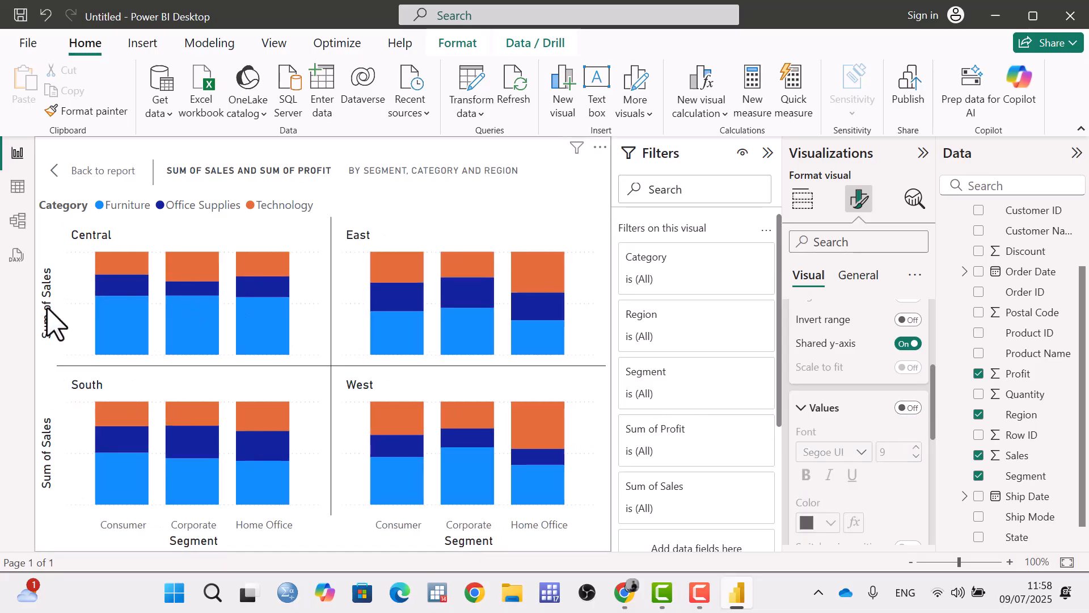
Turn the Y-axis values back on and set their color to blue.
left_click(908, 407)
scroll(909, 422, "down", 1)
scroll(907, 431, "down", 1)
left_click(845, 367)
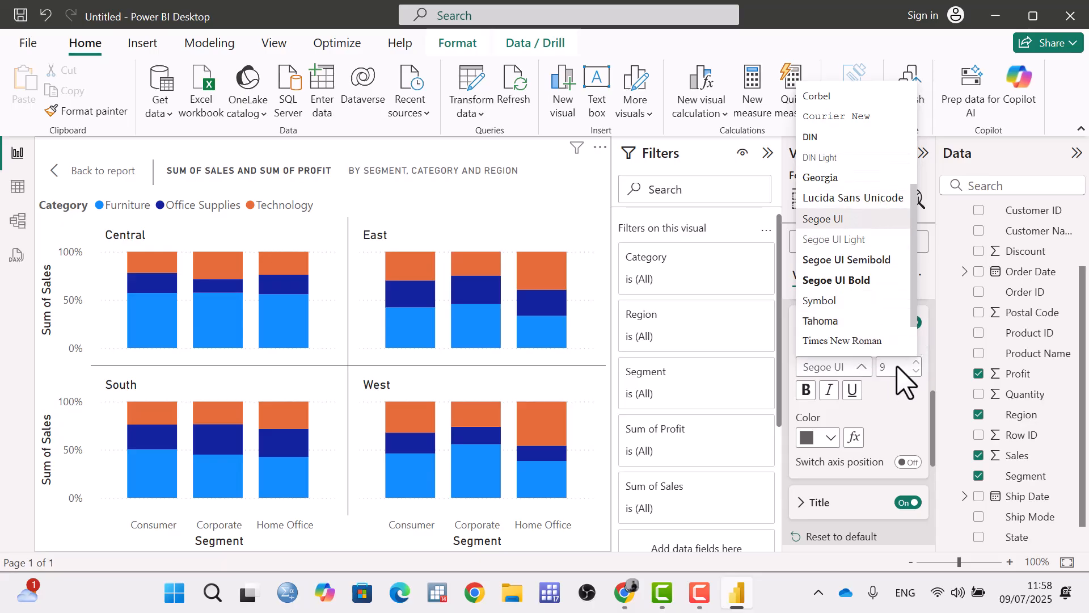
left_click(831, 438)
left_click(842, 363)
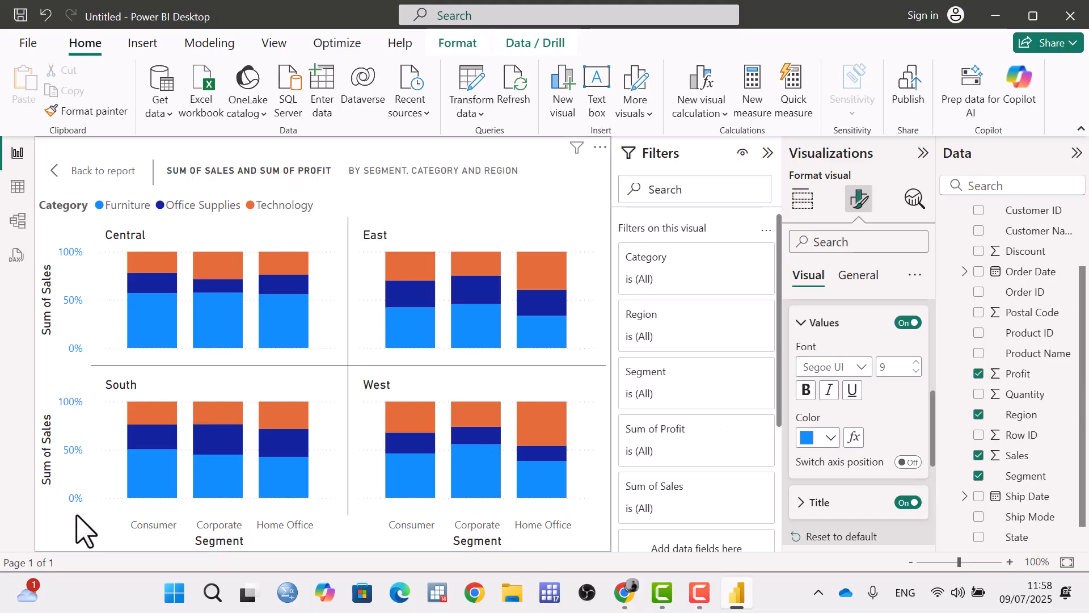
Switch the Y-axis to the opposite side of the chart and back again.
left_click(906, 463)
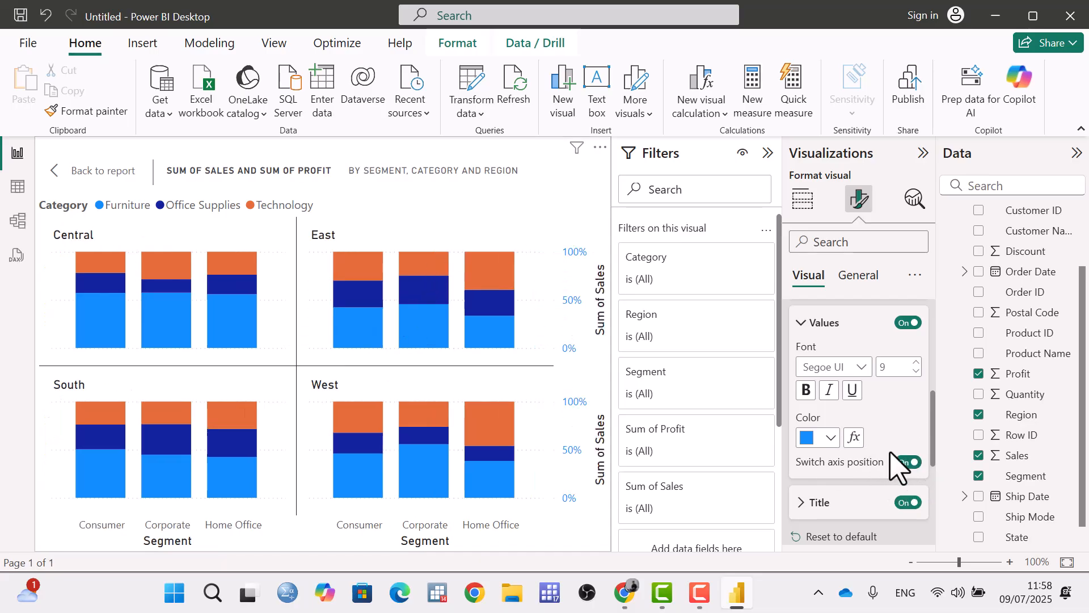
left_click(906, 463)
Expand the Y-axis title settings and set the title text to "sales".
scroll(933, 434, "down", 3)
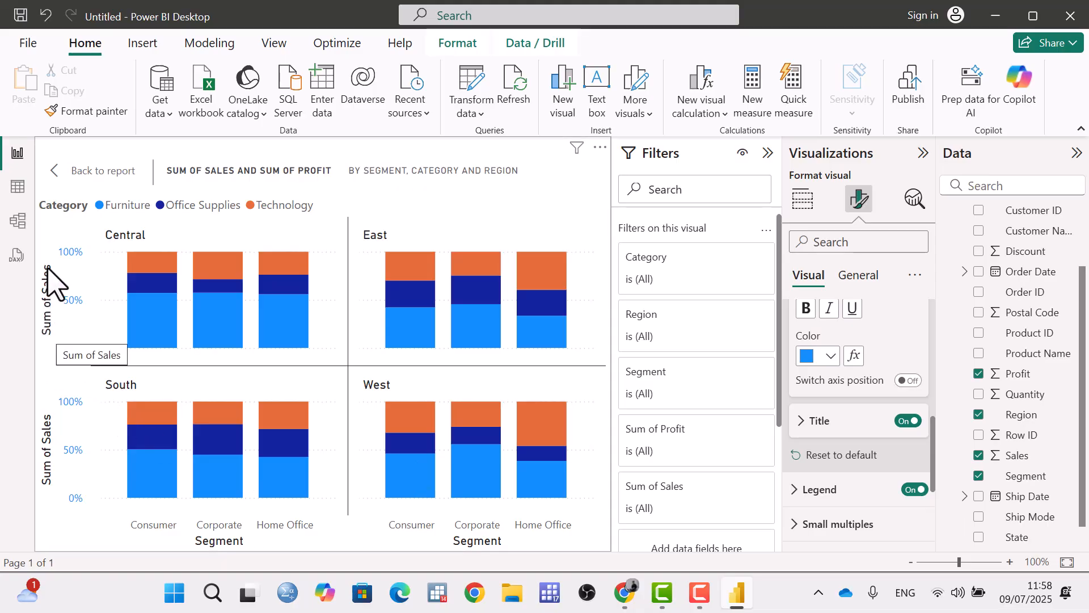
left_click(815, 429)
scroll(930, 418, "down", 3)
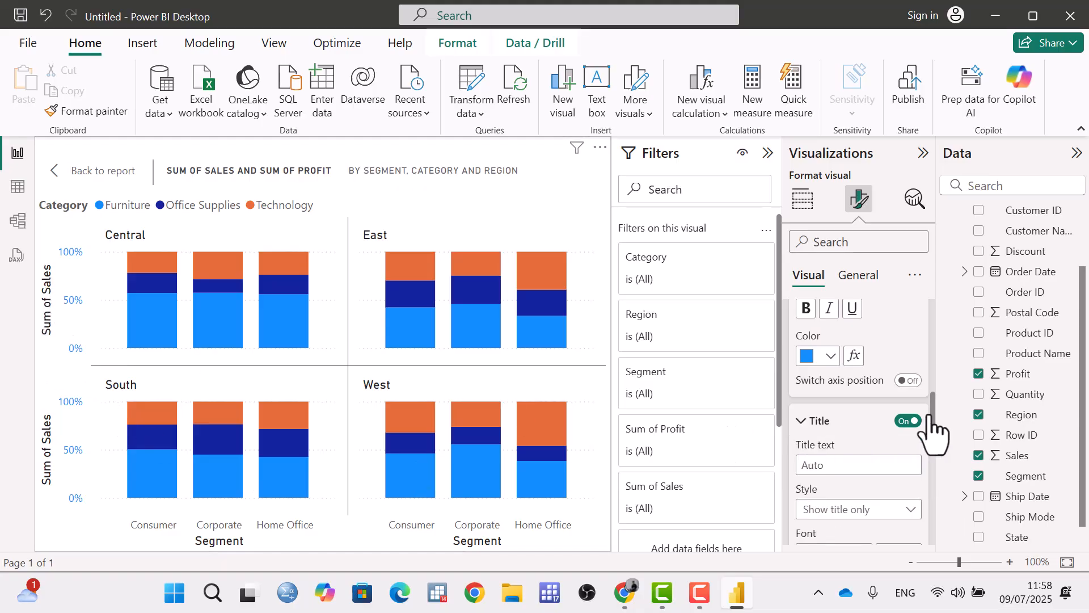
left_click(841, 385)
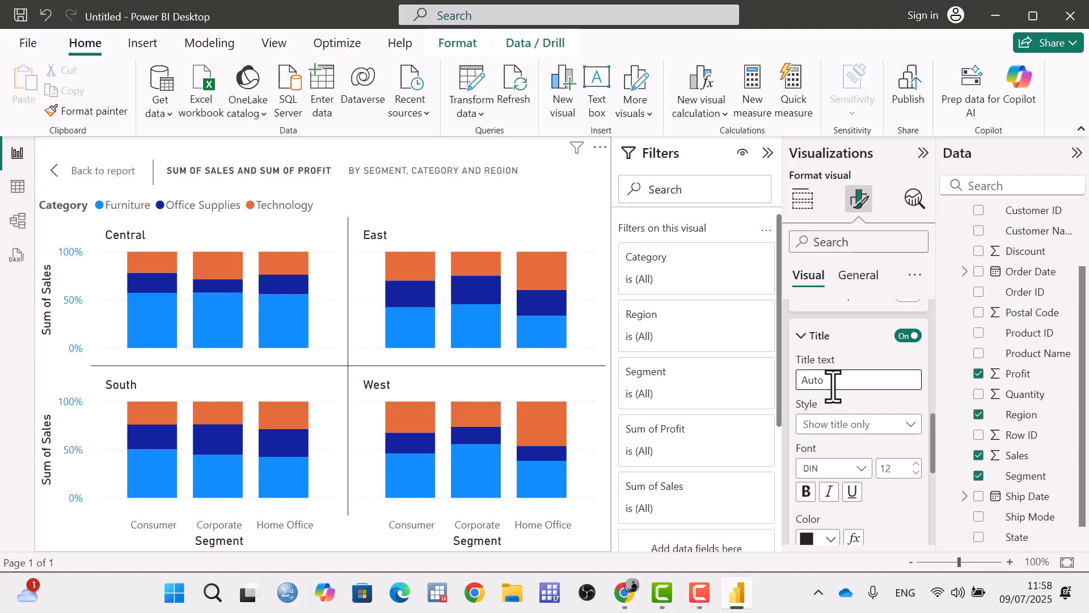
type("sales")
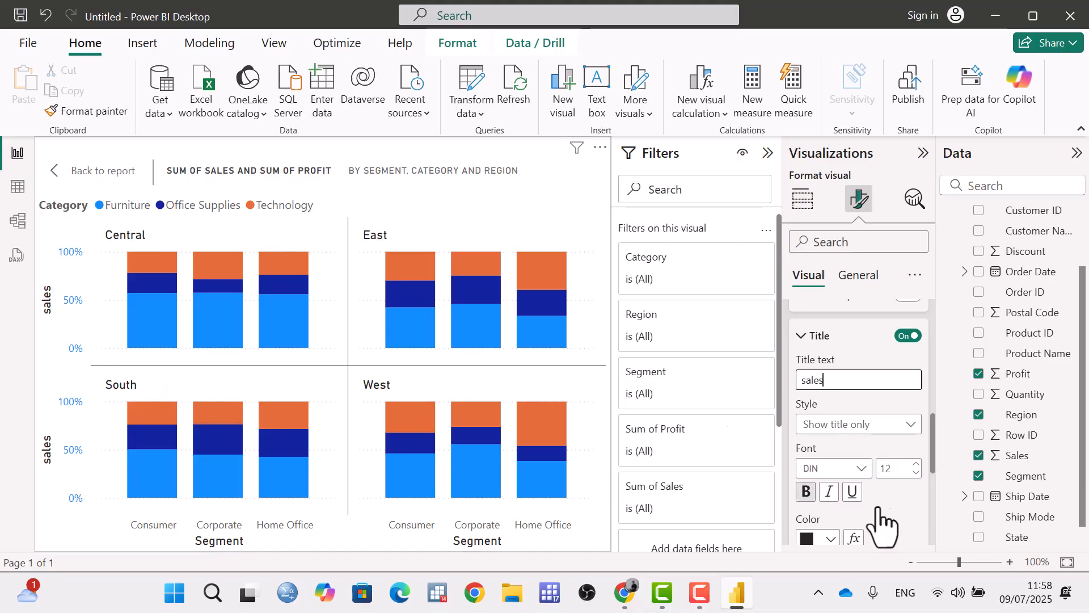
Set the Y-axis title font to Candara and its color to orange.
scroll(901, 443, "down", 3)
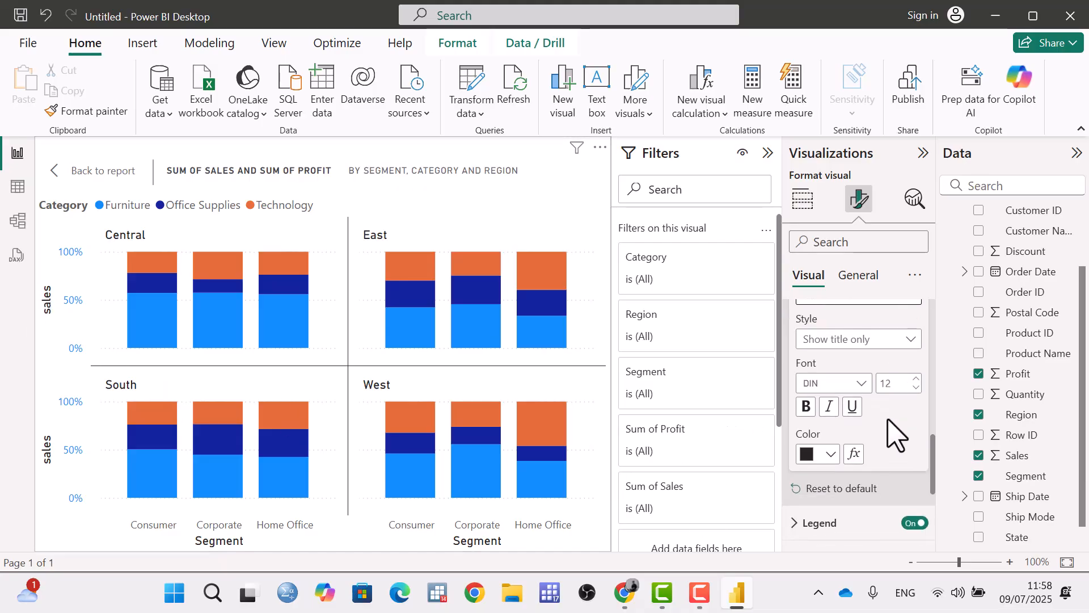
left_click(861, 385)
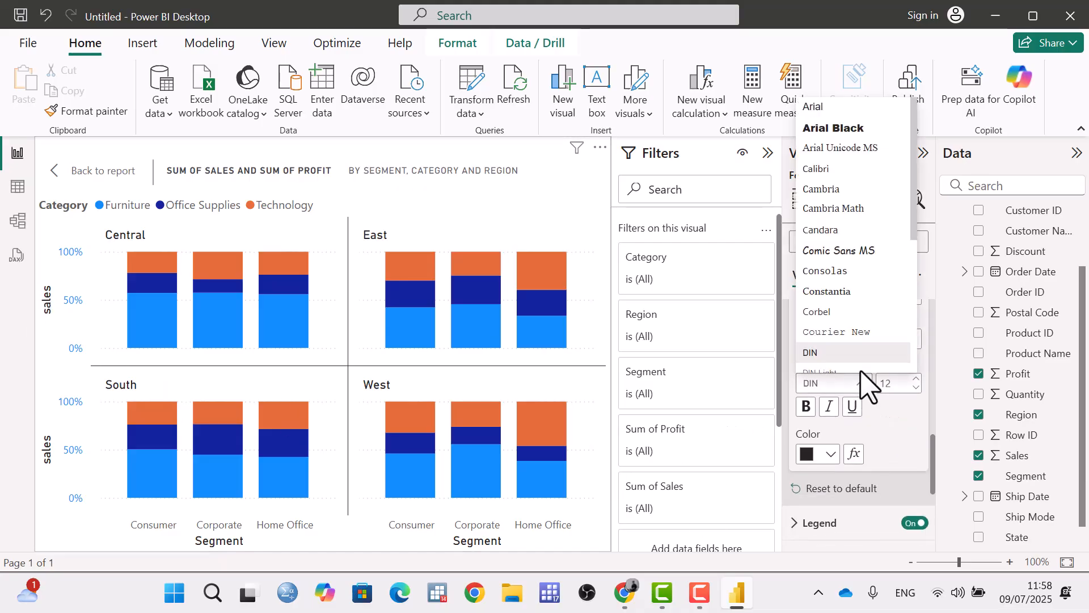
left_click(832, 229)
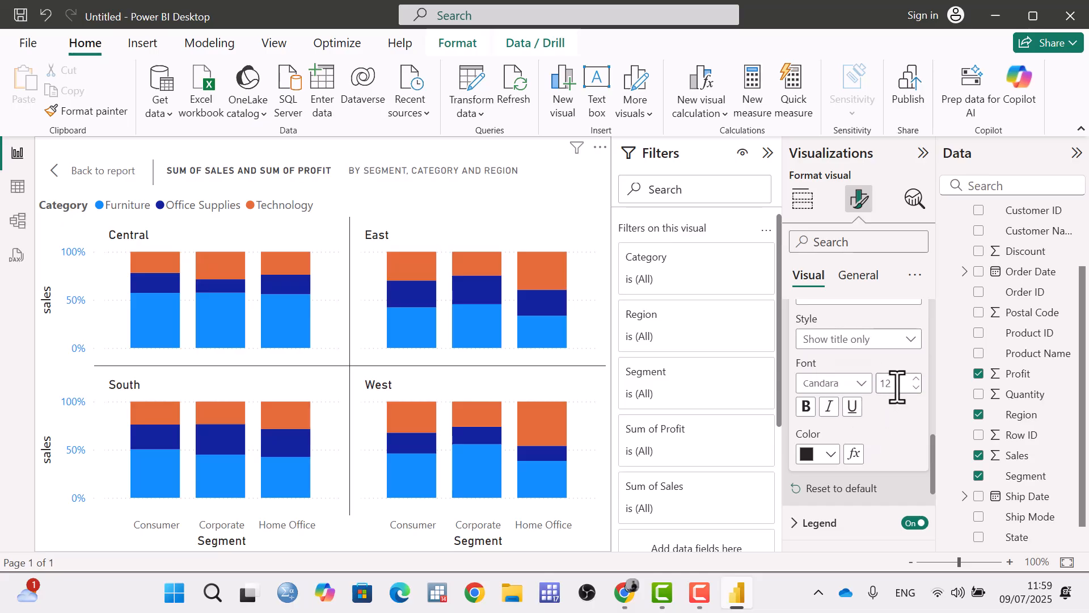
left_click(833, 454)
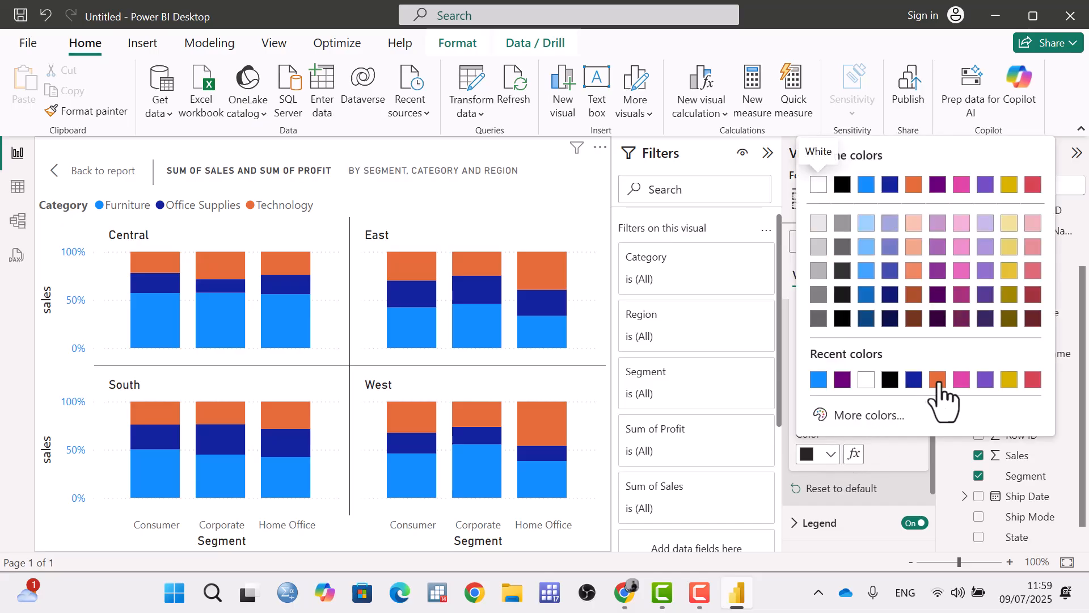
left_click(938, 380)
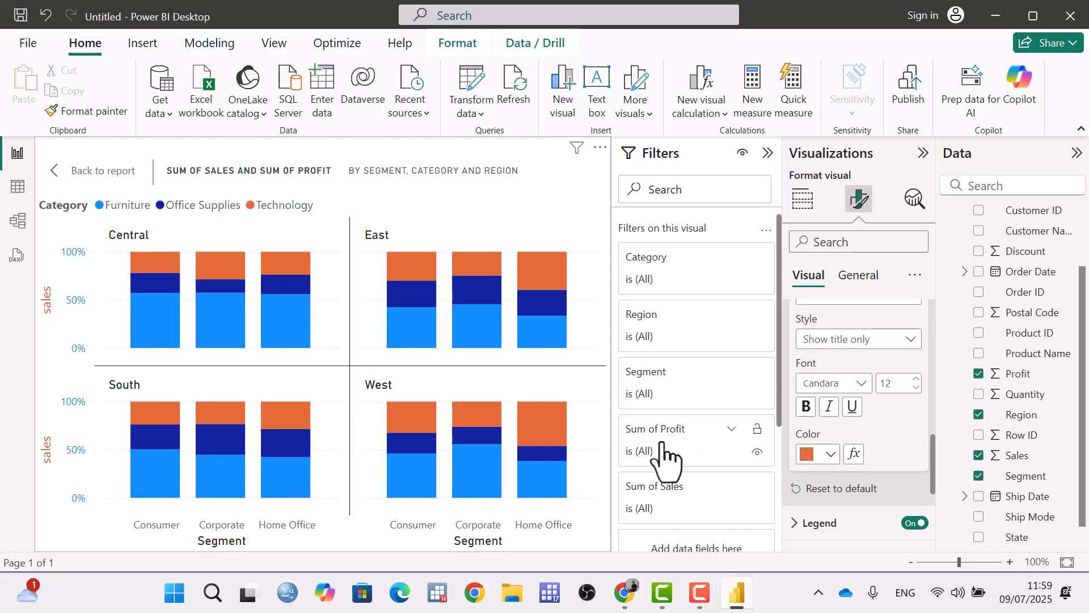
Reset all Y-axis formatting to default and collapse the Y-axis settings.
scroll(814, 499, "down", 3)
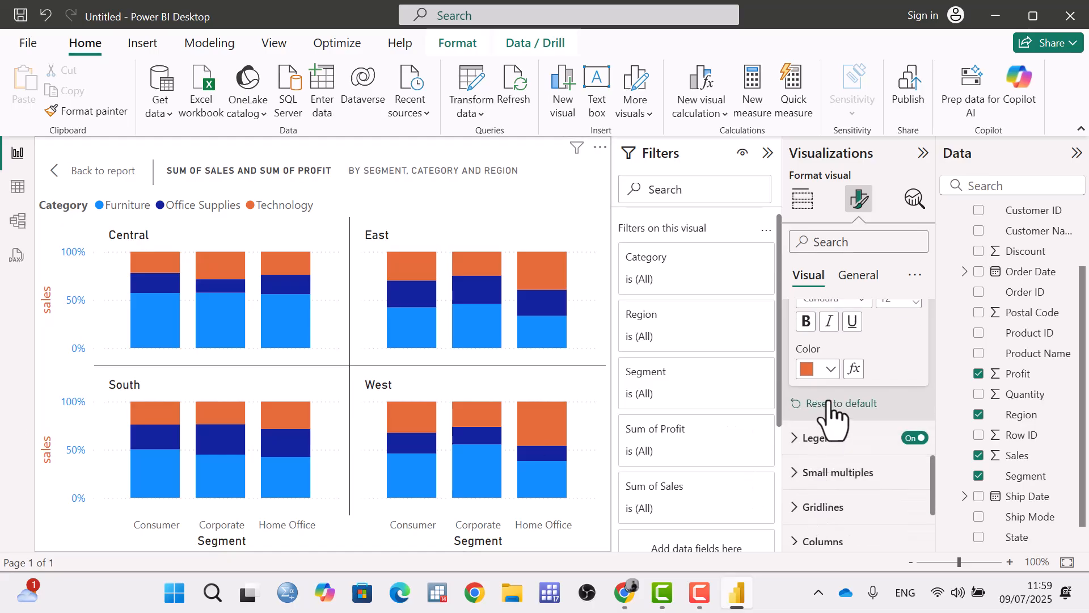
left_click(828, 404)
scroll(857, 368, "up", 5)
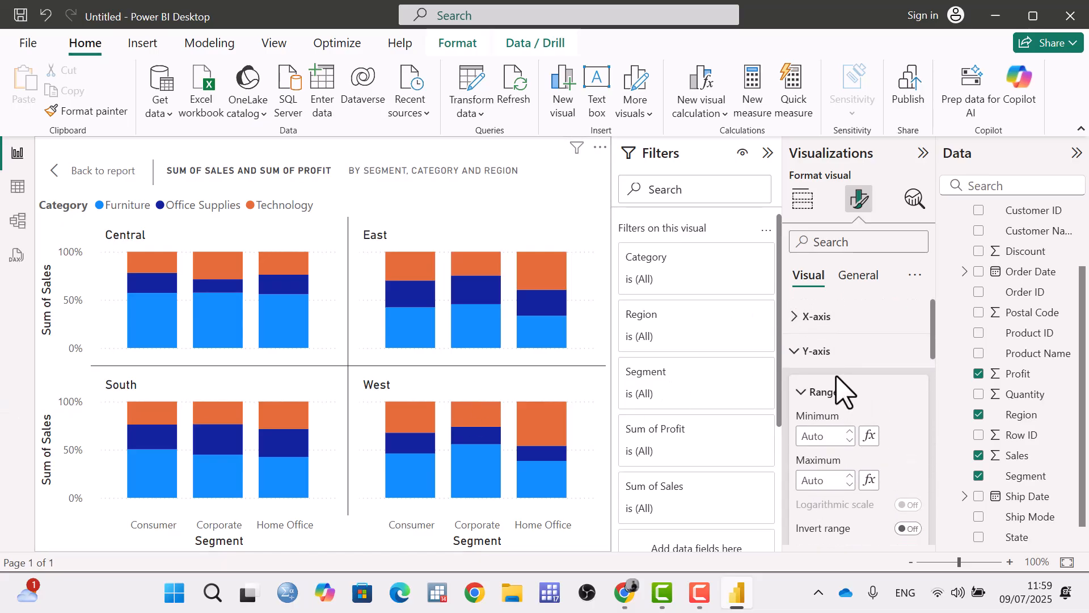
left_click(799, 353)
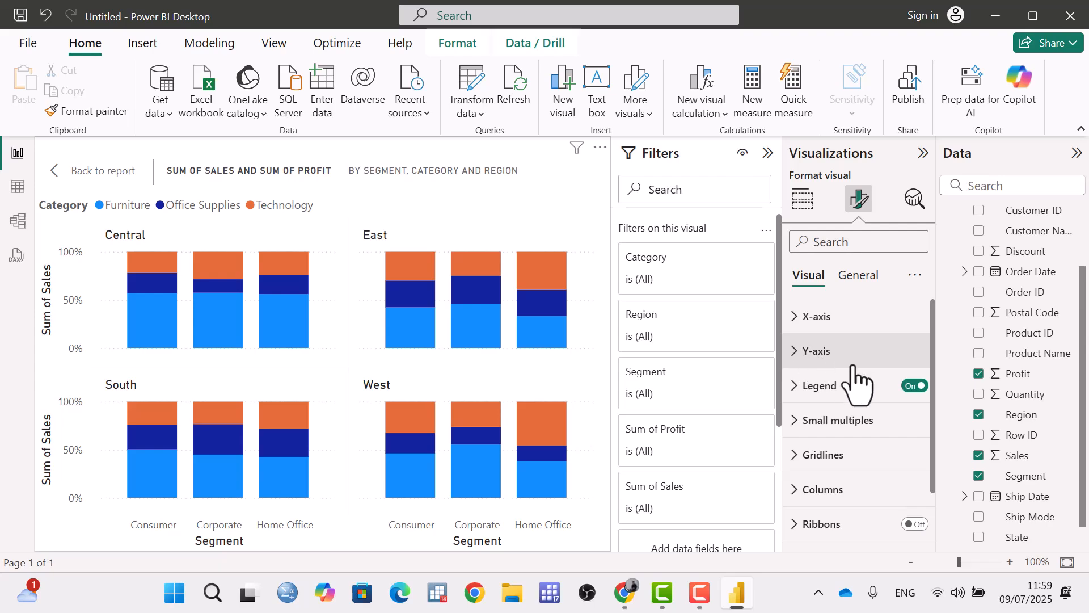
Turn the chart legend off and back on, and expand the legend settings.
left_click(912, 386)
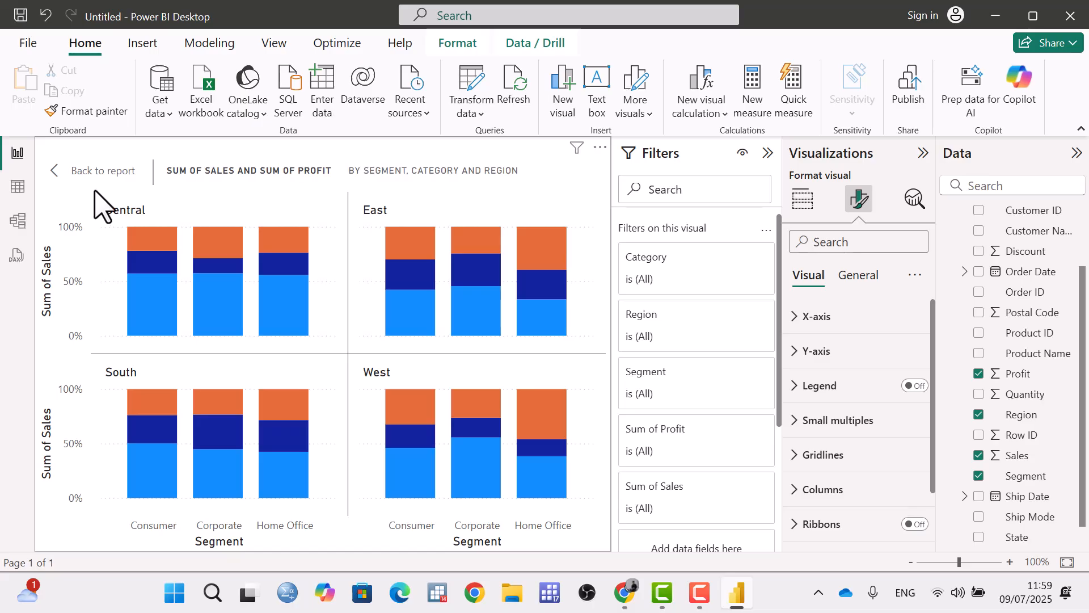
left_click(915, 386)
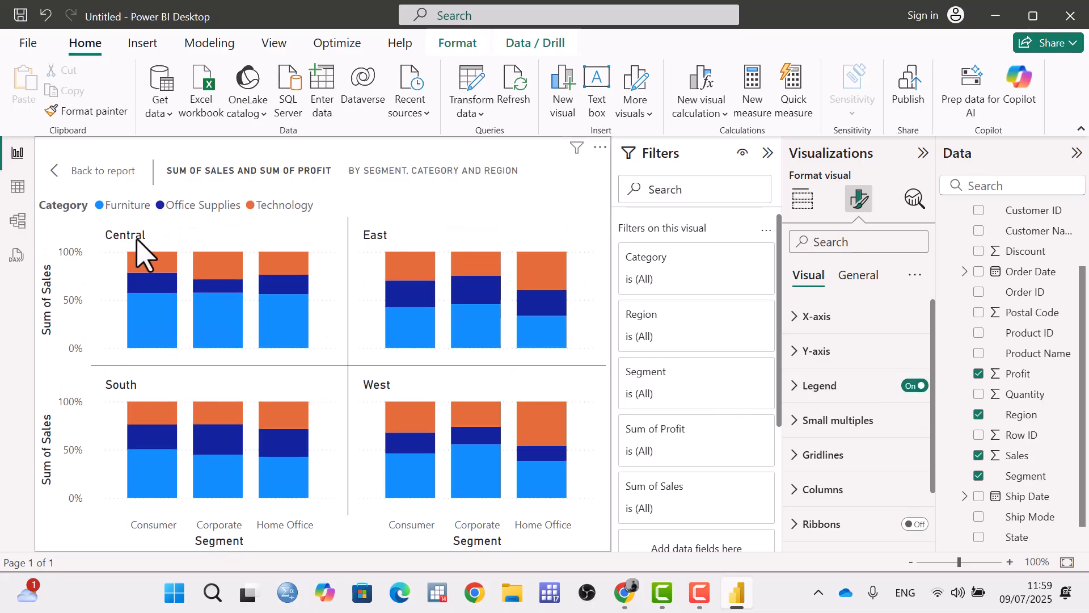
left_click(795, 391)
scroll(820, 411, "down", 2)
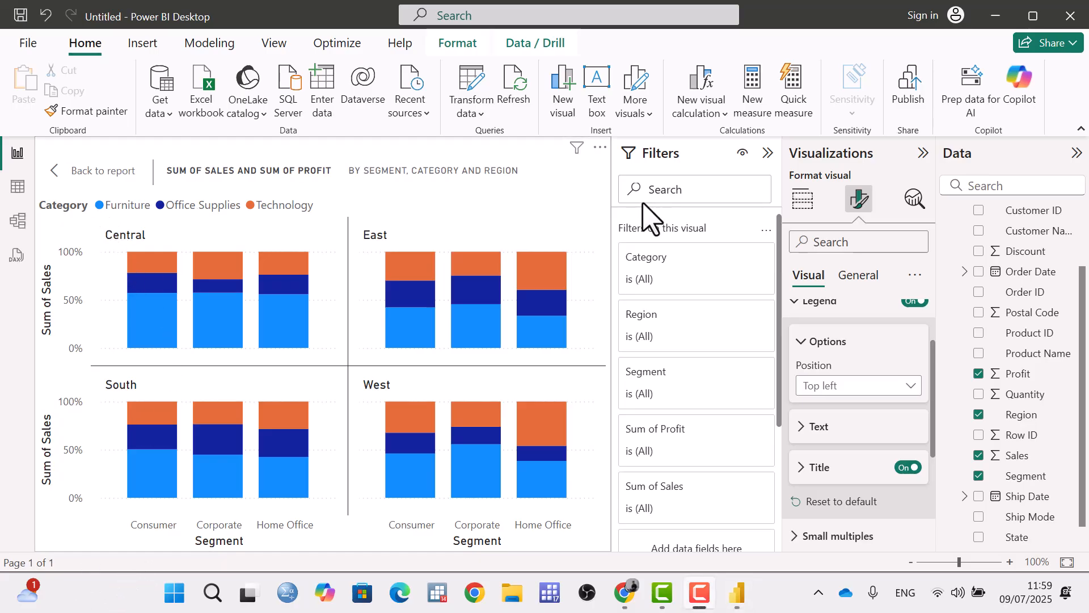
Try the legend positions Top right and Center left, and return the legend to Top left.
left_click(903, 390)
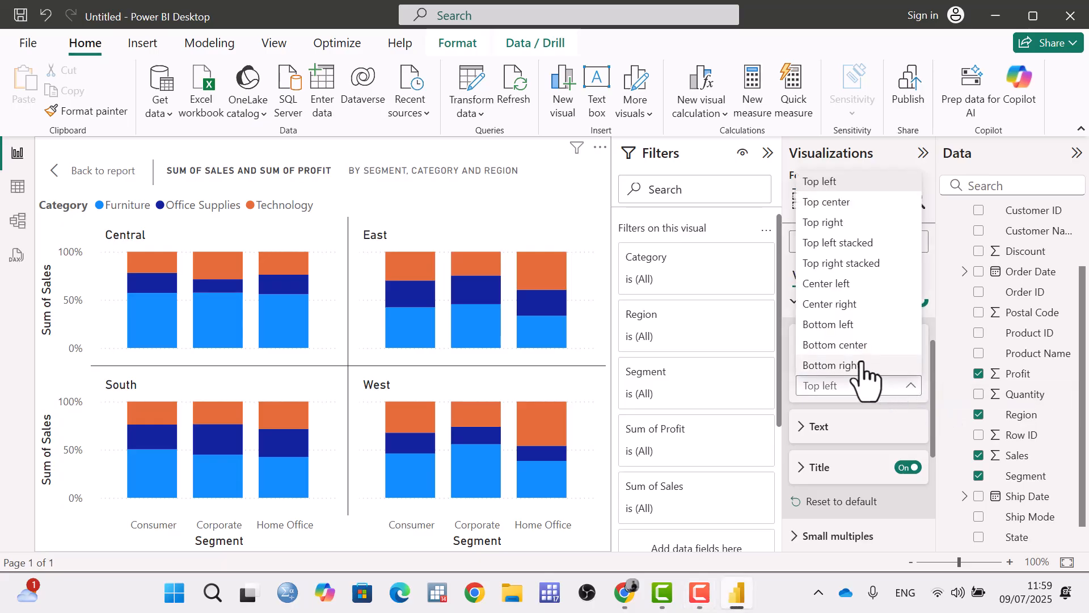
left_click(843, 224)
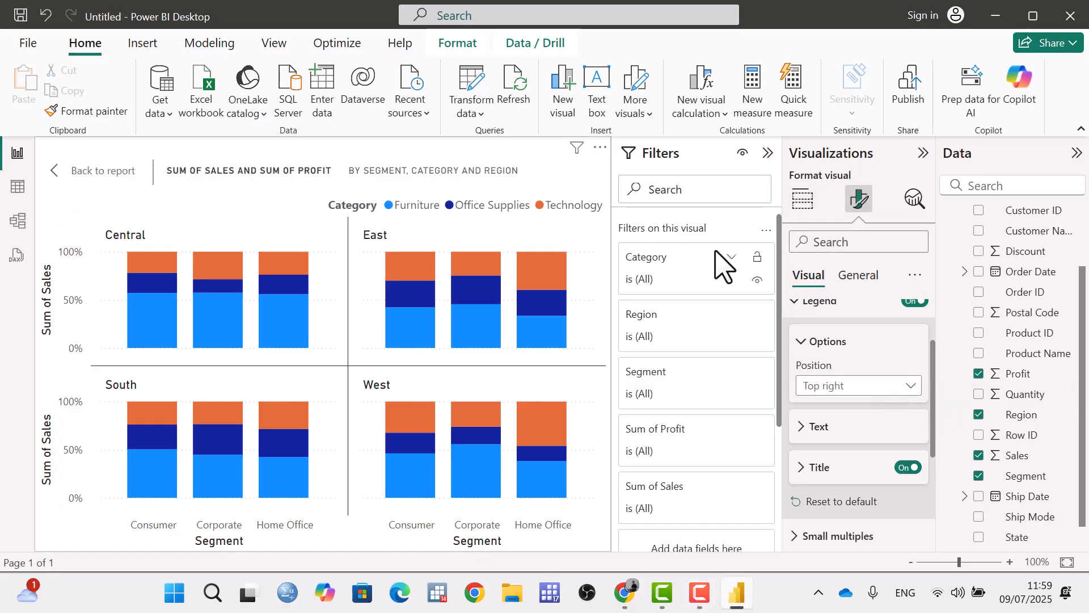
left_click(880, 388)
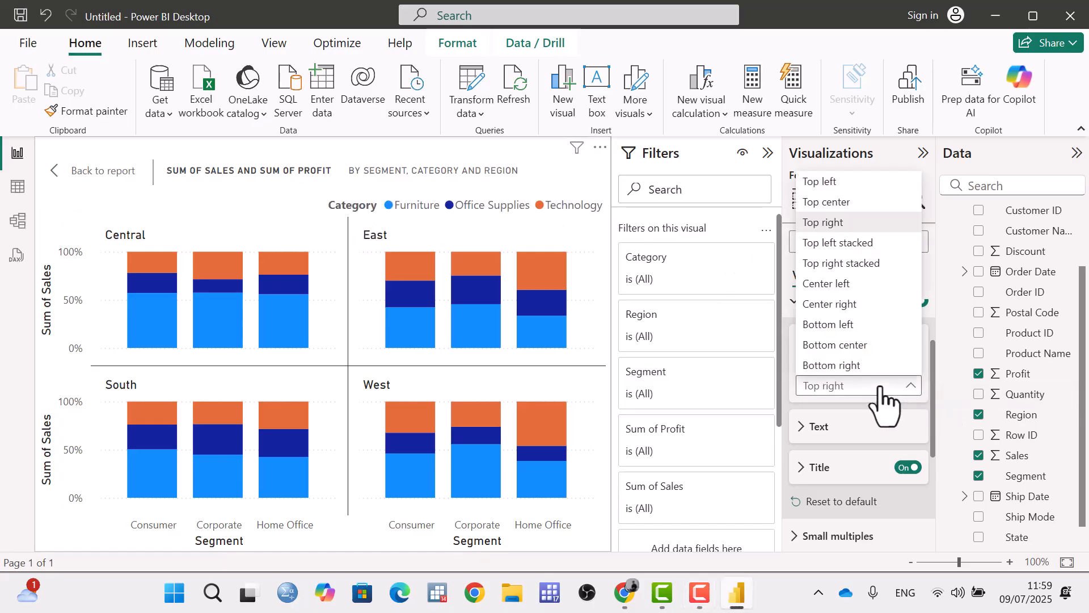
left_click(846, 285)
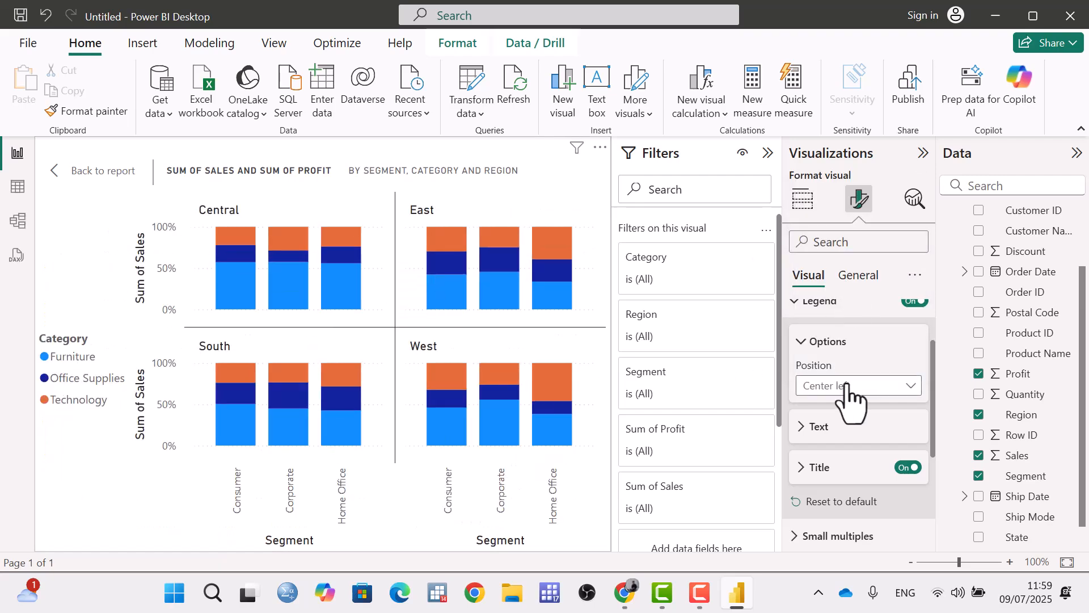
left_click(866, 388)
left_click(818, 183)
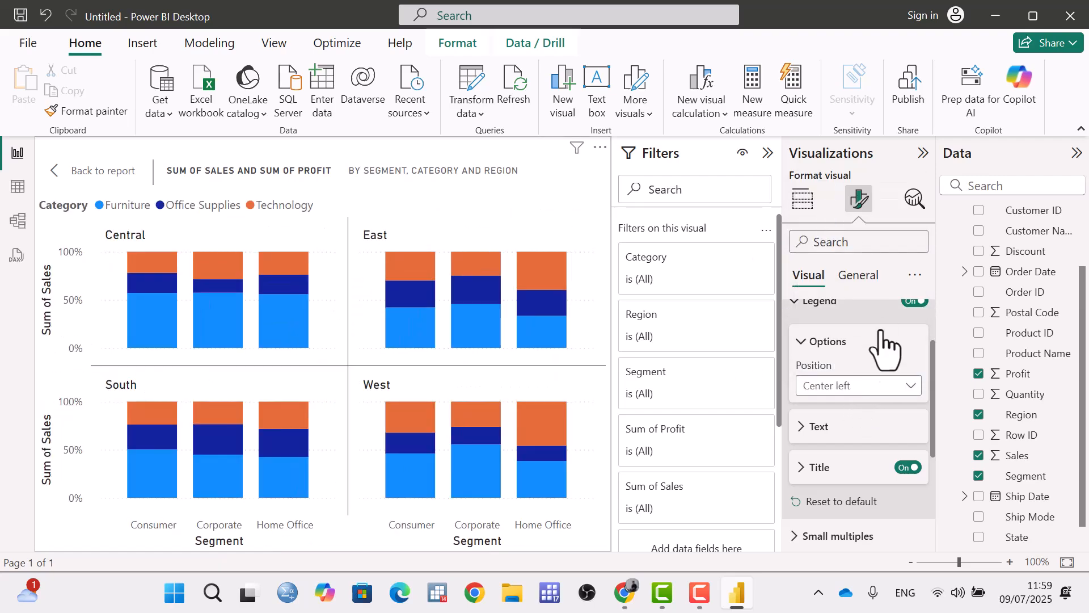
Expand the legend text settings and format the text as bold Segoe UI Light in blue.
left_click(806, 427)
scroll(894, 403, "down", 3)
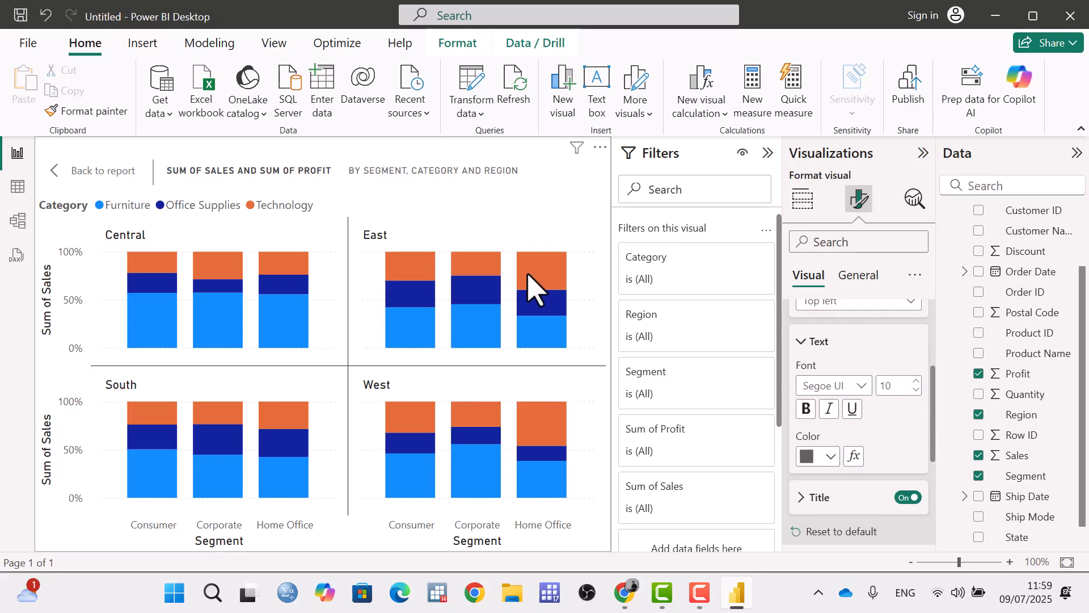
left_click(861, 386)
left_click(847, 259)
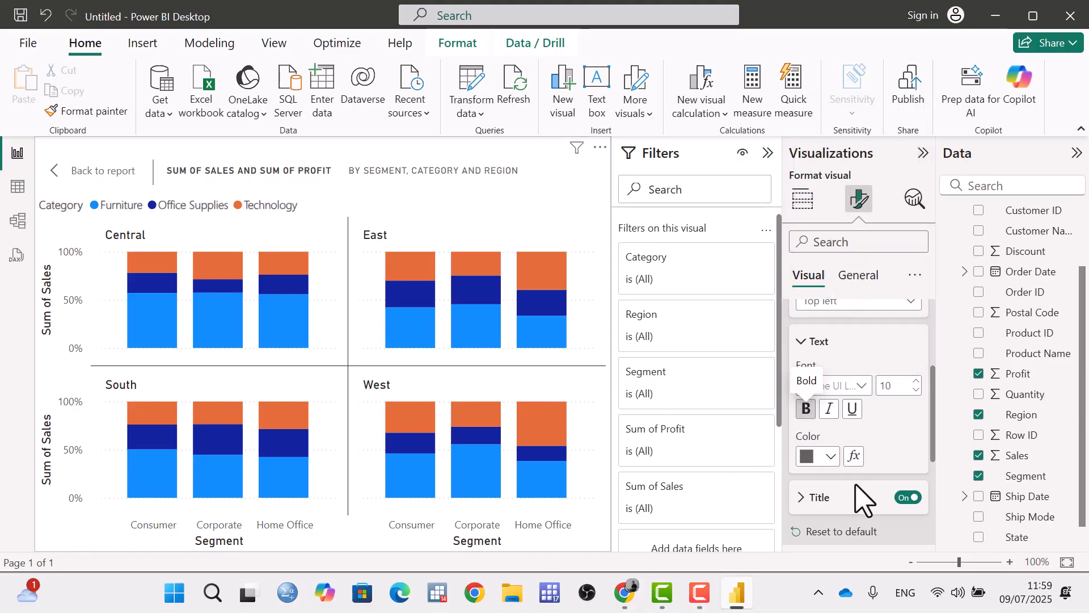
left_click(830, 457)
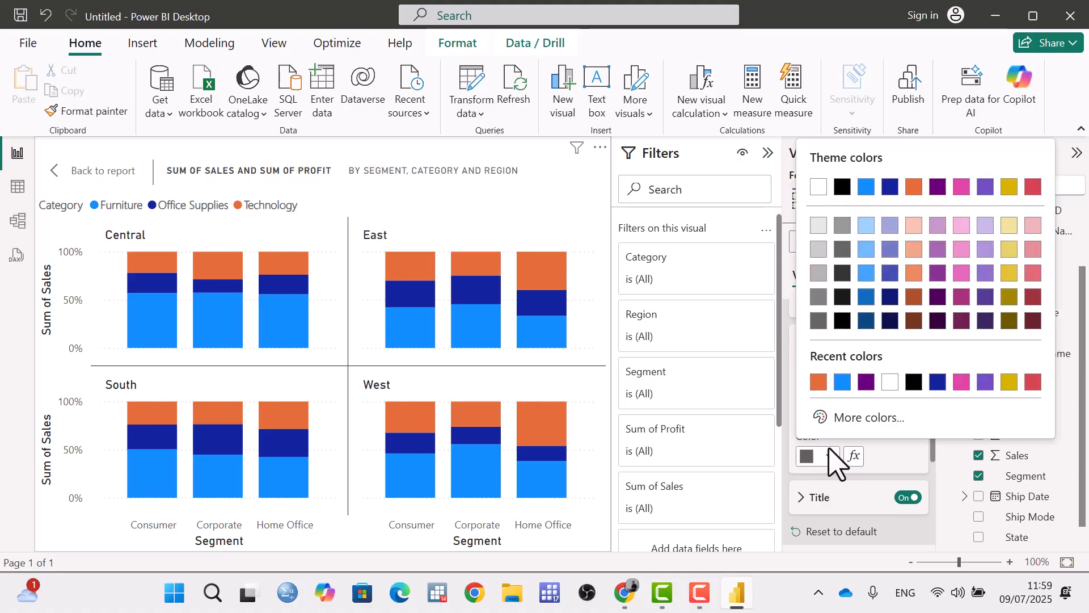
left_click(843, 382)
Turn the legend title off and back on, and set the title text to "Cat".
scroll(868, 434, "down", 3)
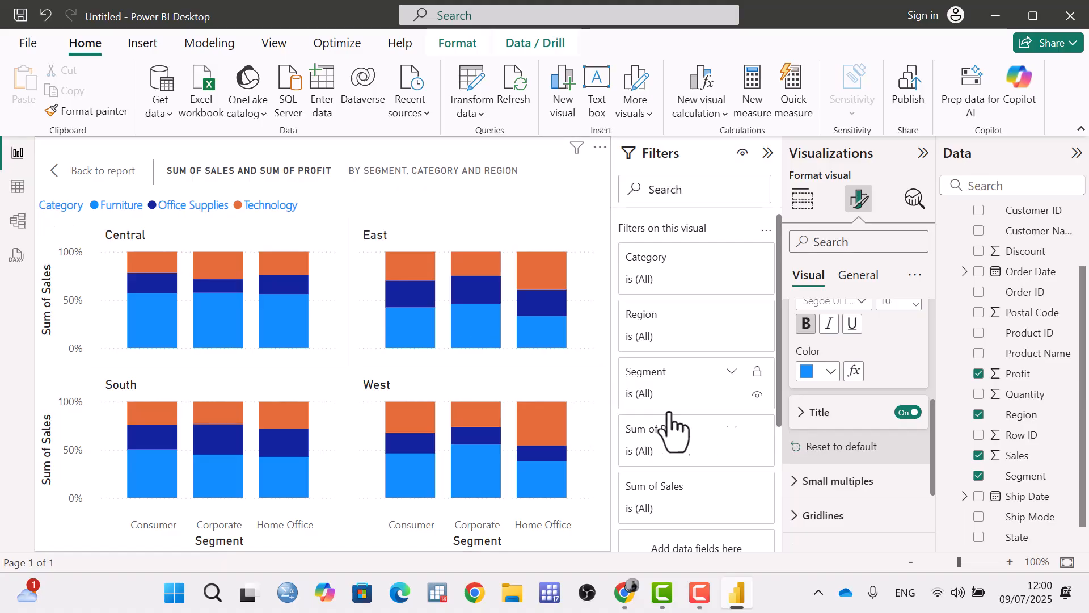
left_click(909, 413)
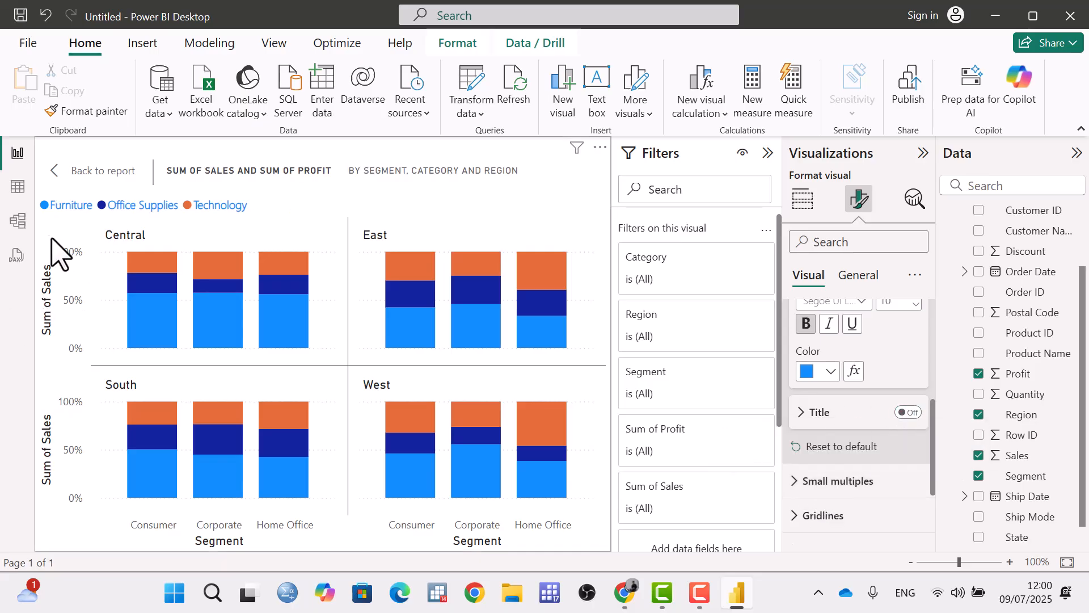
left_click(909, 413)
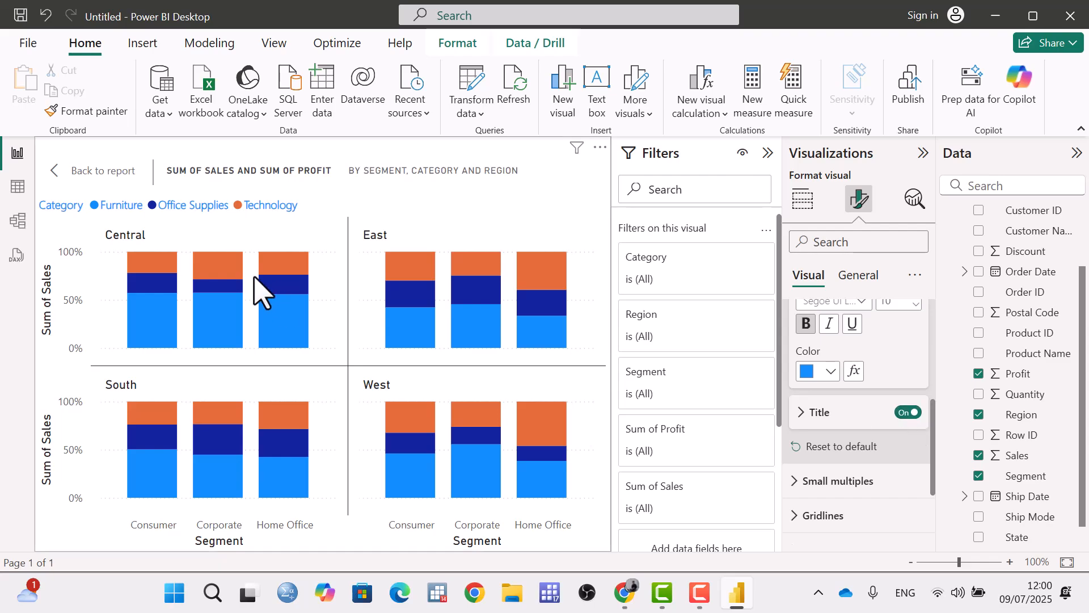
left_click(817, 412)
scroll(857, 448, "down", 2)
left_click(855, 372)
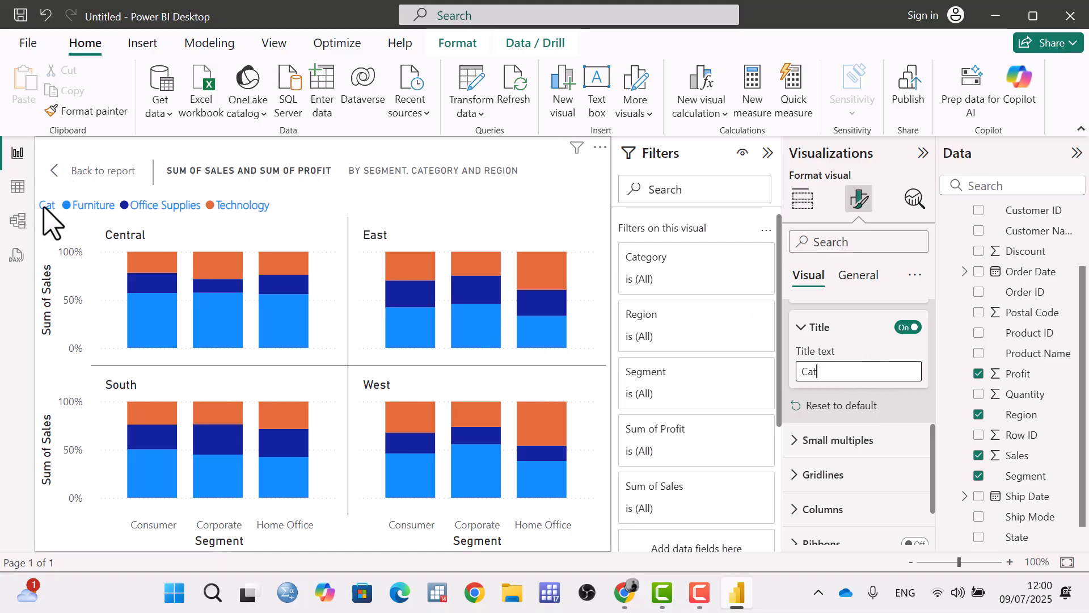
Reset all legend formatting to default and collapse the legend settings.
left_click(820, 405)
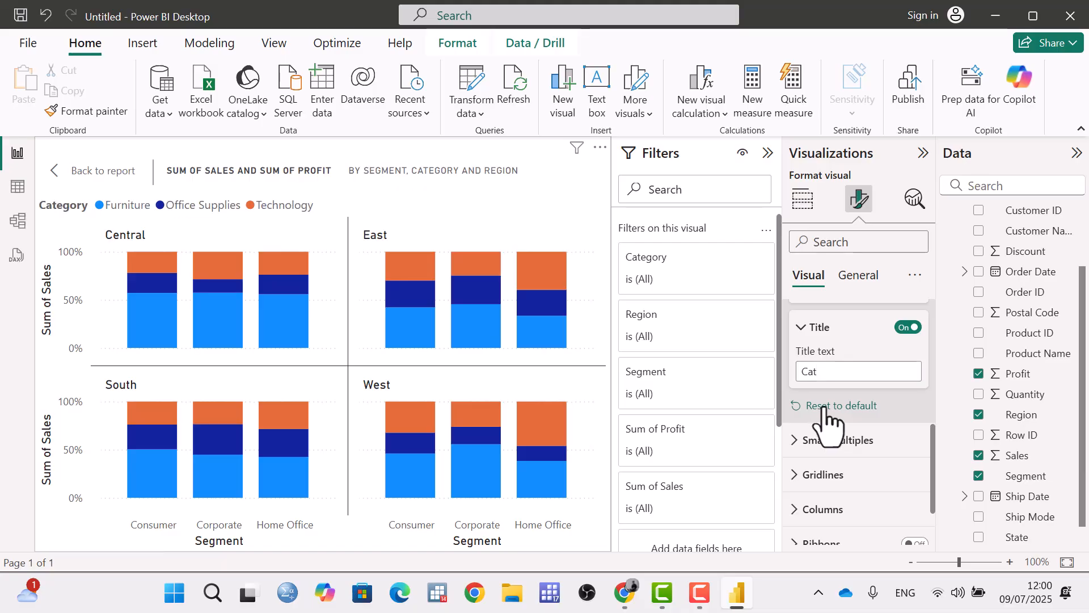
scroll(815, 392, "up", 3)
scroll(866, 499, "up", 3)
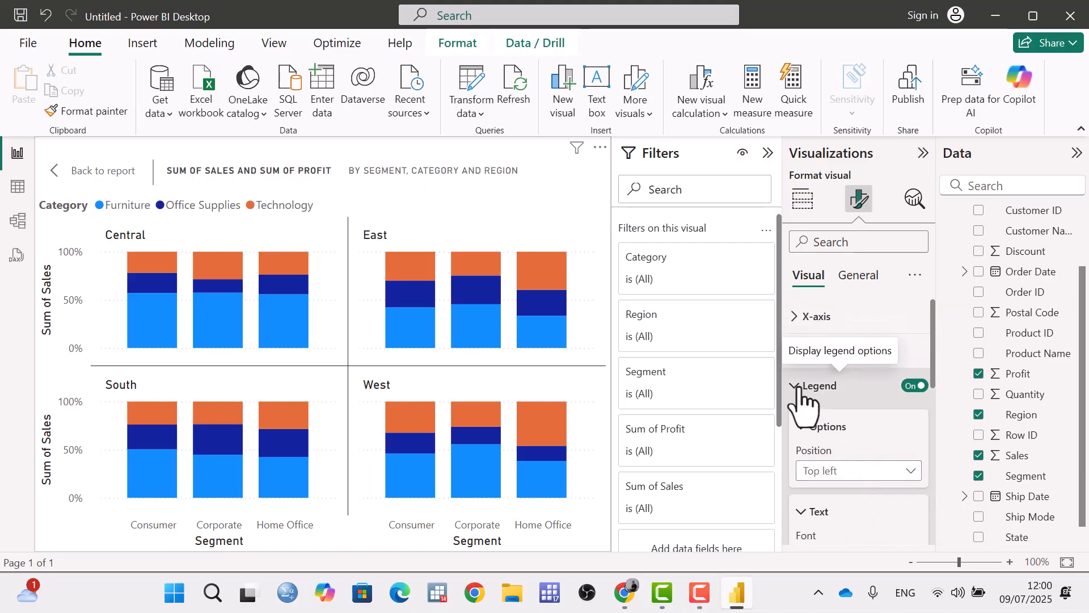
left_click(803, 391)
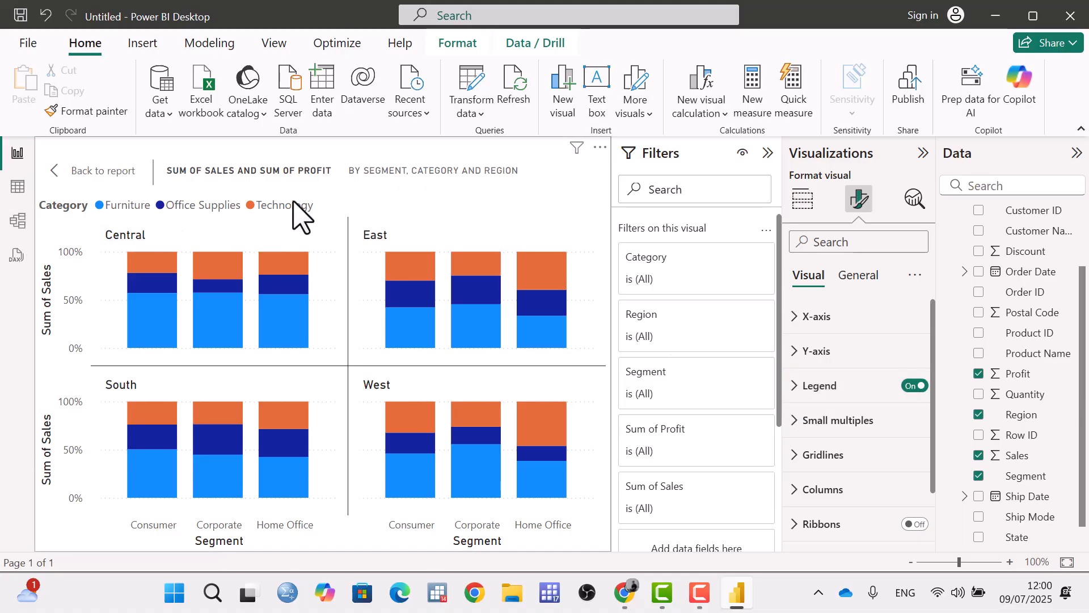
Expand the small multiples settings and set the grid layout to 3 rows and 3 columns.
left_click(794, 427)
left_click_drag(933, 363, 928, 426)
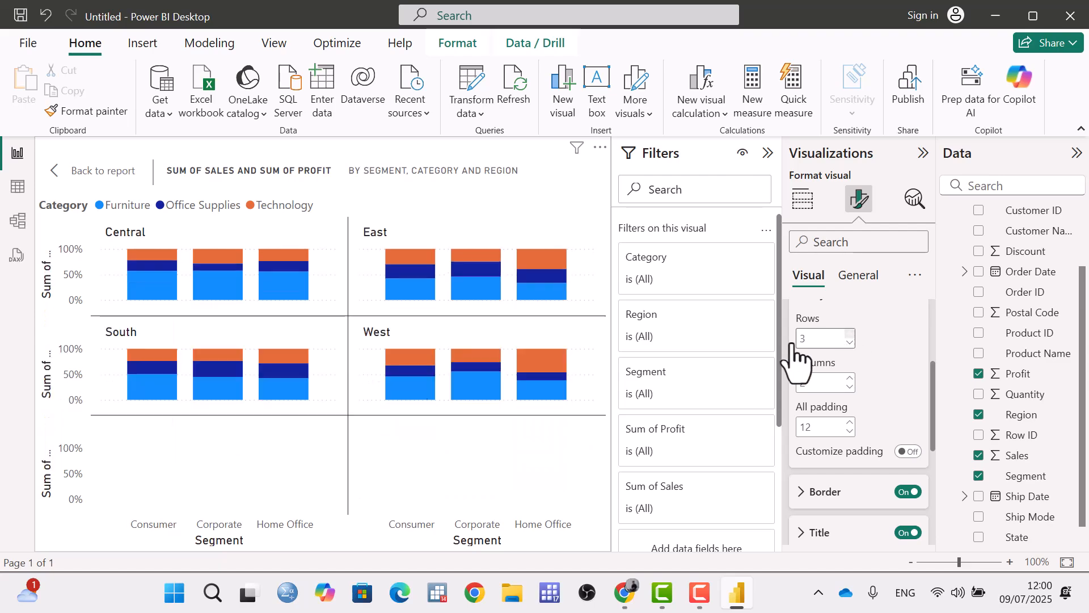
left_click(850, 378)
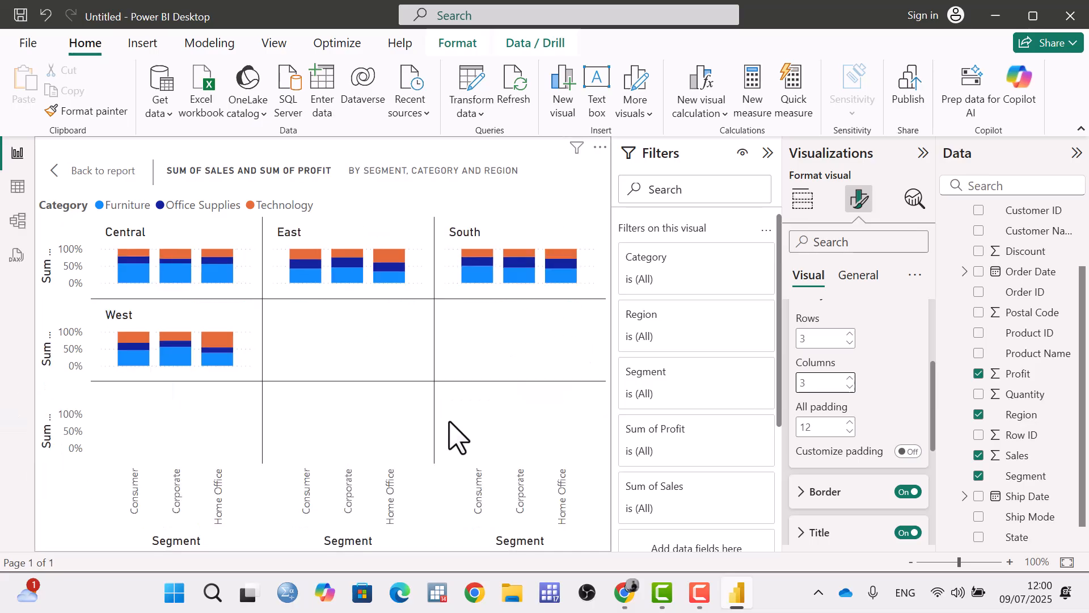
Set the small multiples layout to 2 rows and 2 columns, and turn the border off and back on.
left_click(849, 342)
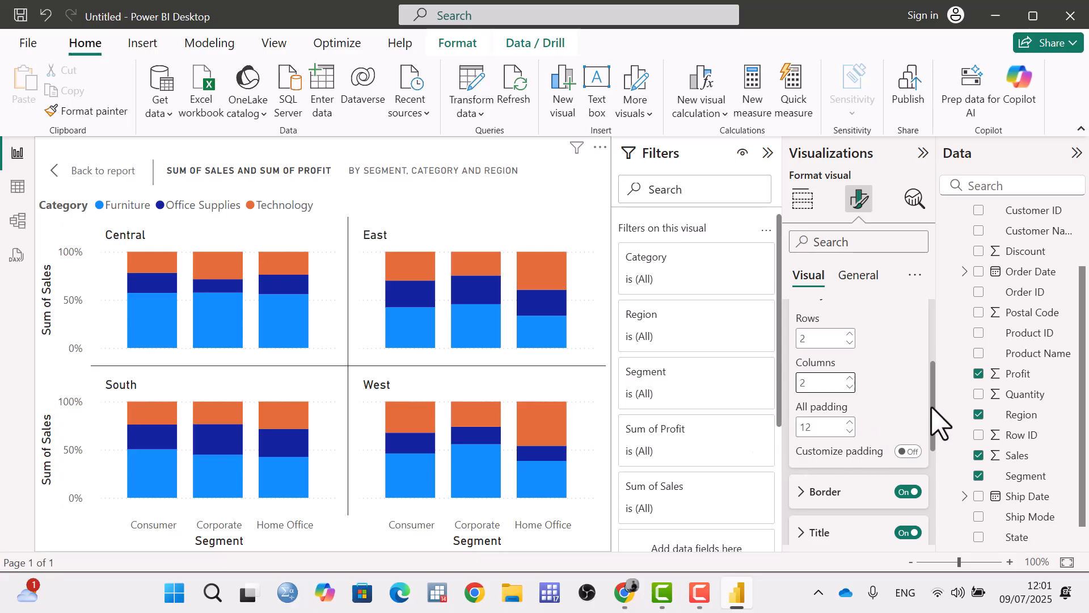
left_click_drag(931, 407, 932, 437)
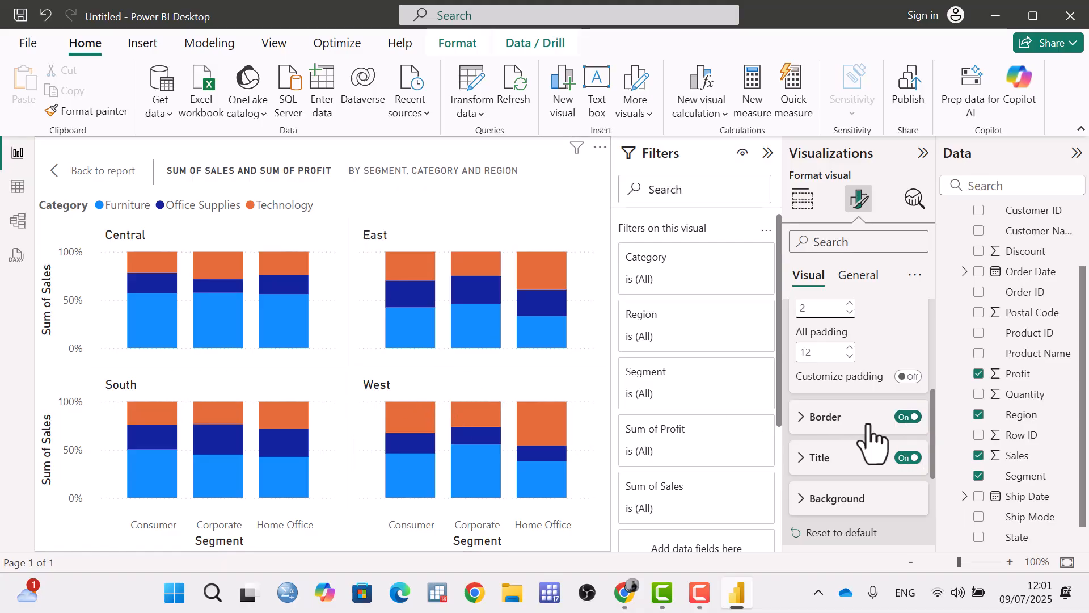
left_click(907, 418)
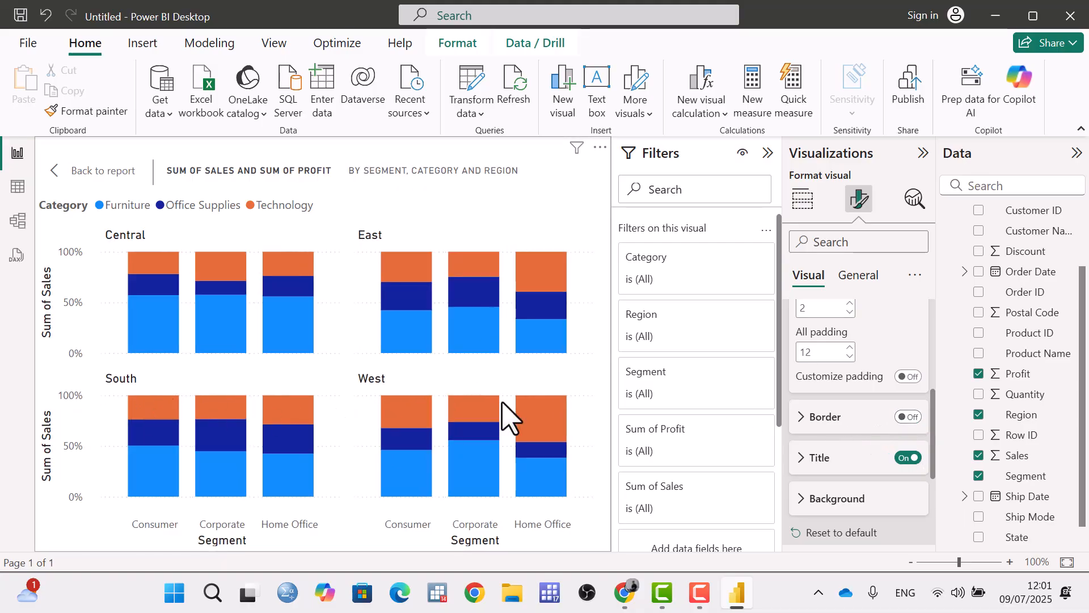
left_click(907, 417)
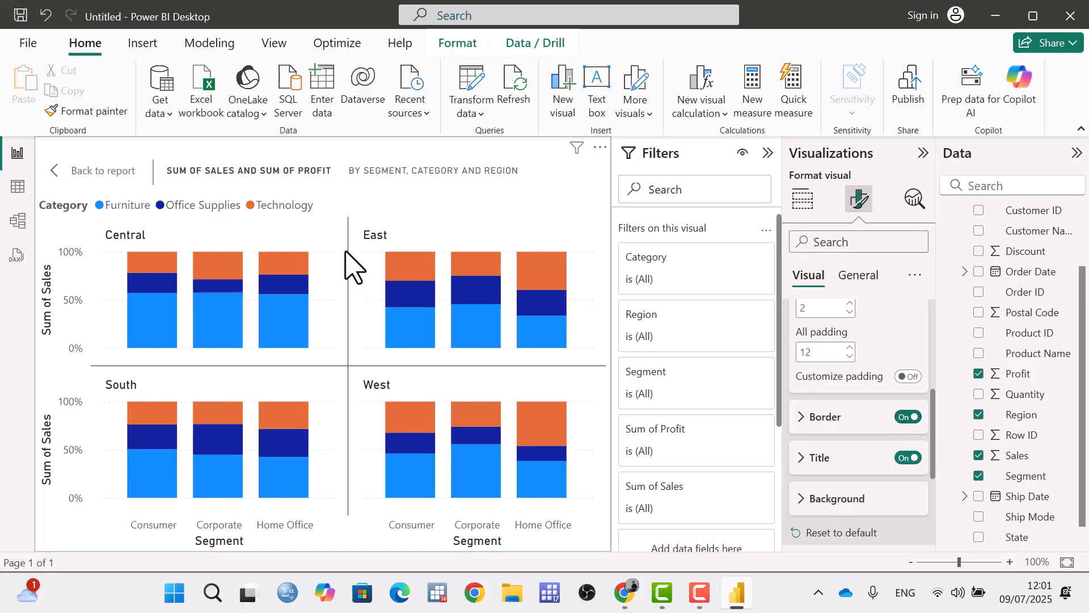
Expand the small multiples border settings and set the gridlines to All.
left_click(805, 422)
scroll(809, 418, "down", 2)
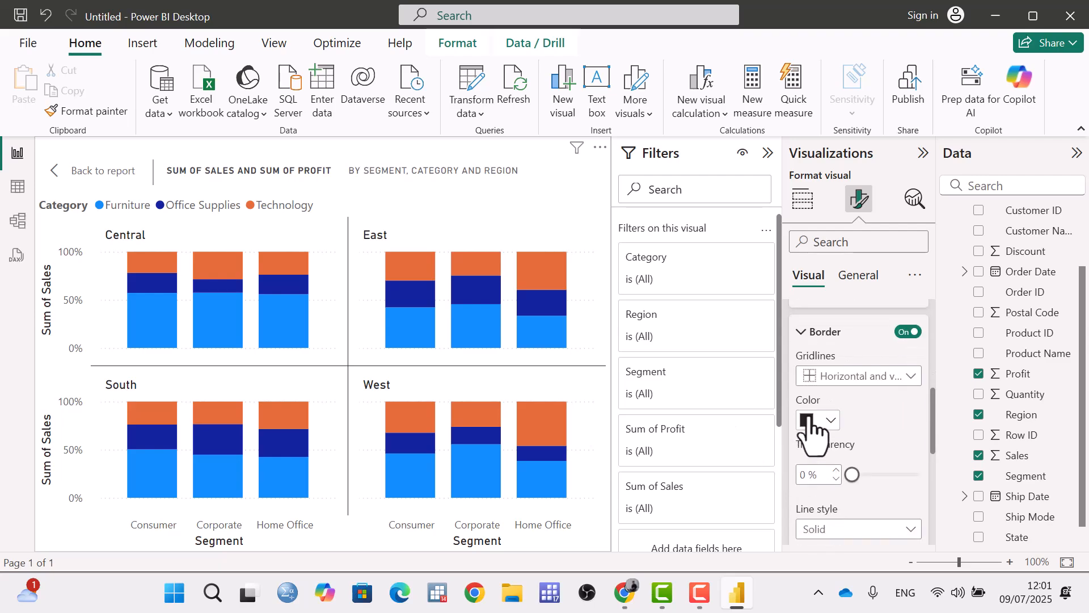
left_click(872, 377)
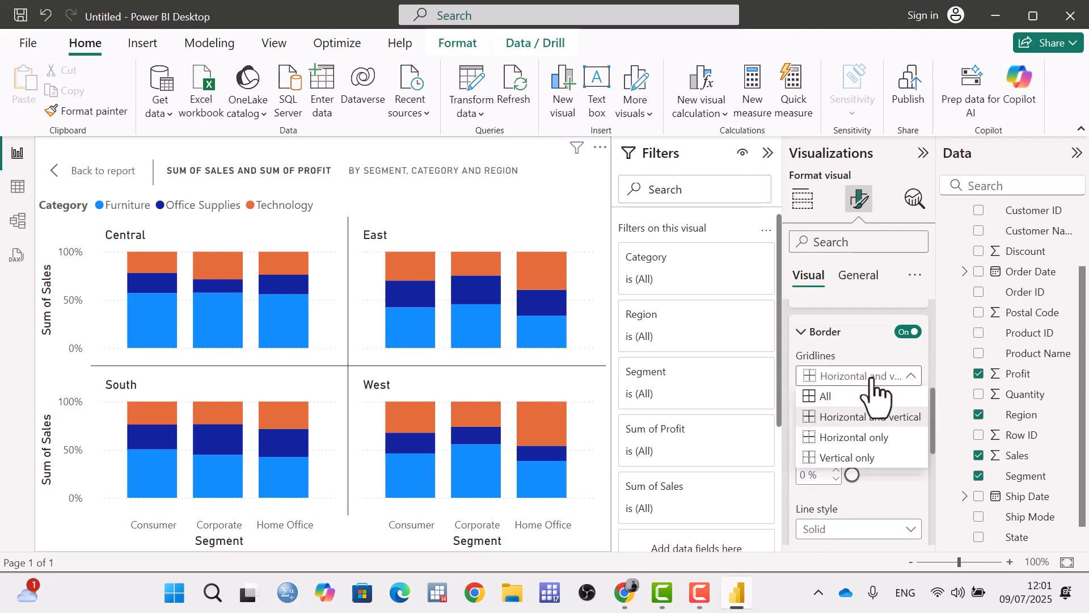
left_click(844, 397)
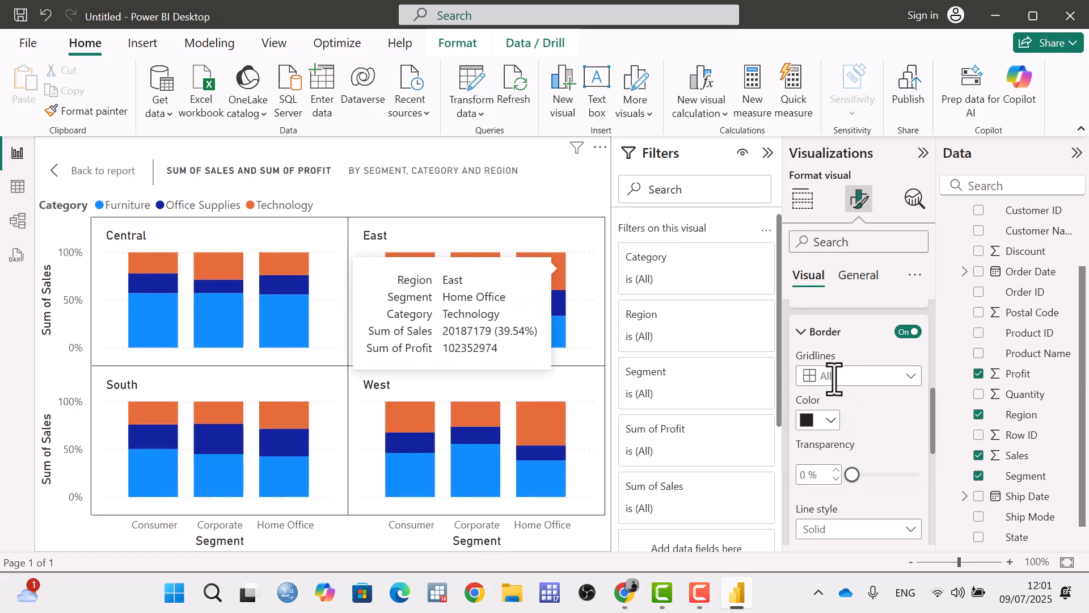
Try blue as the small multiples border color, and change it to purple.
left_click(830, 420)
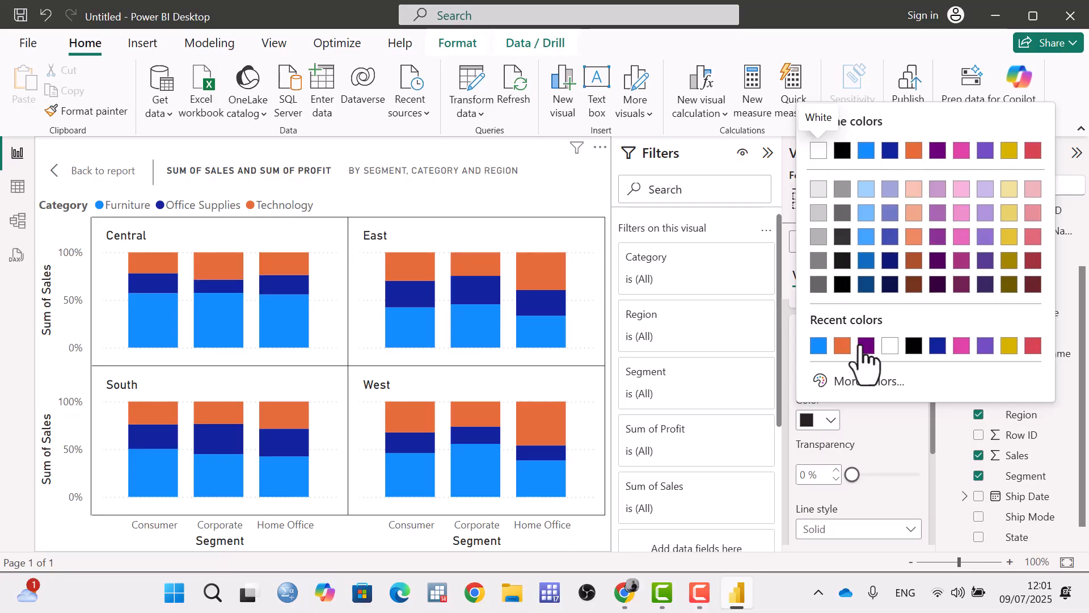
left_click(819, 345)
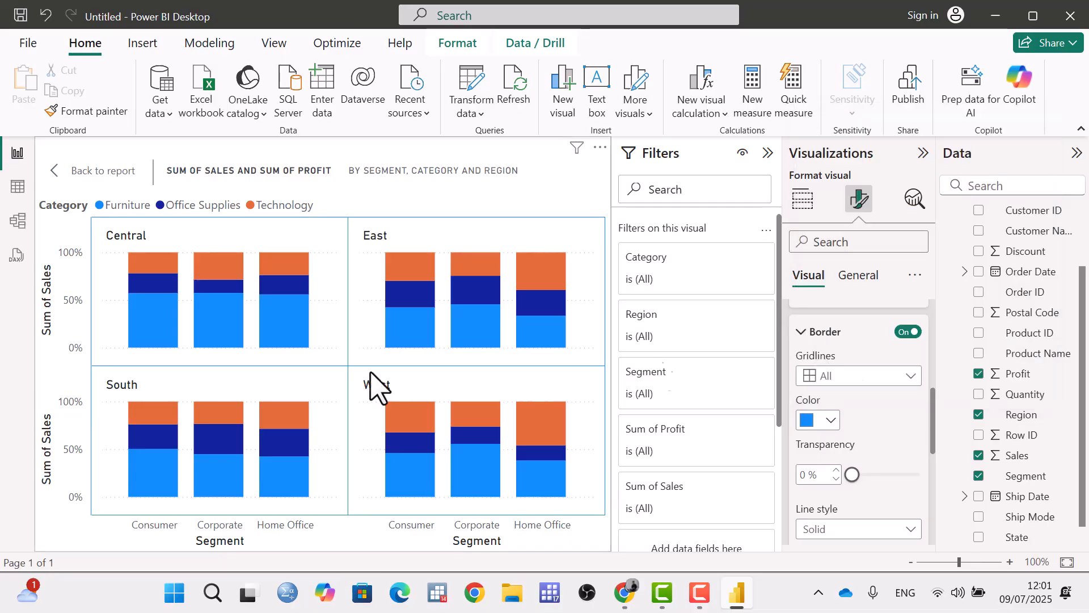
left_click(828, 421)
left_click(871, 348)
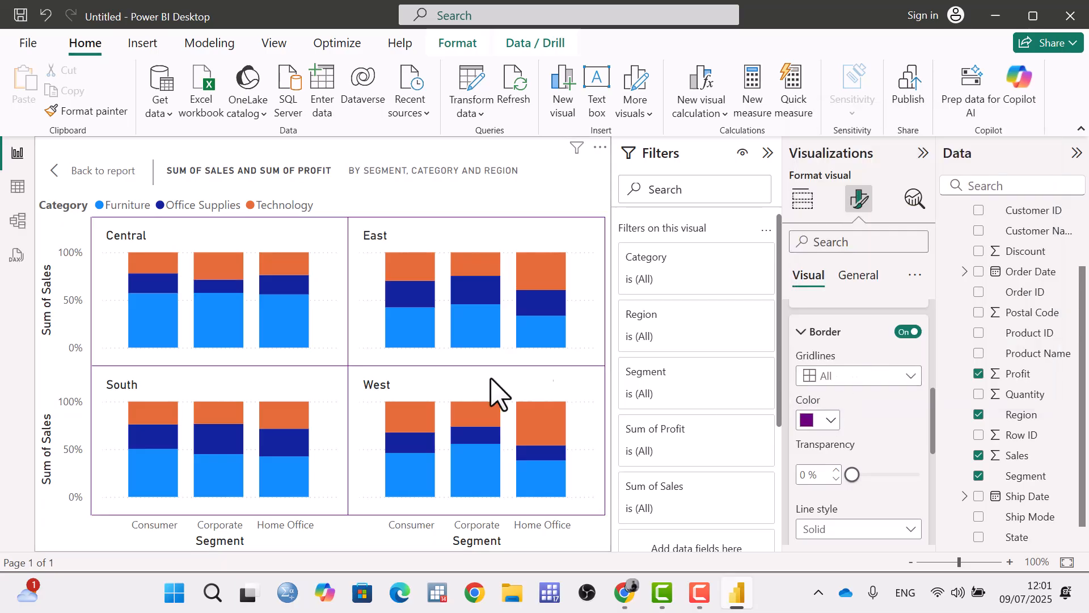
Try the Dashed line style on the small multiples border, and change it to Dotted.
scroll(848, 391, "down", 2)
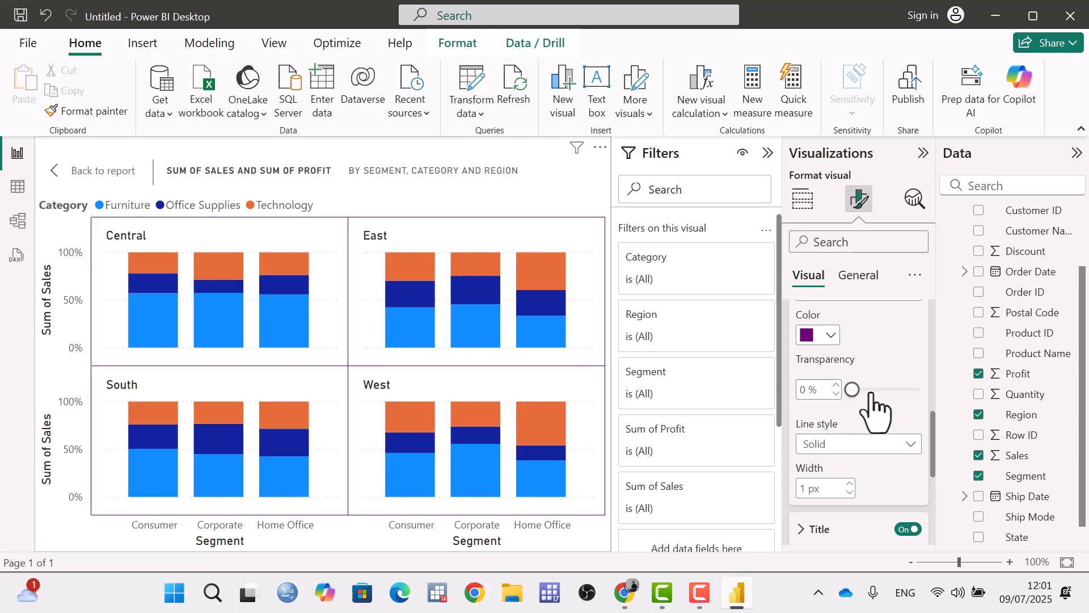
scroll(880, 407, "down", 2)
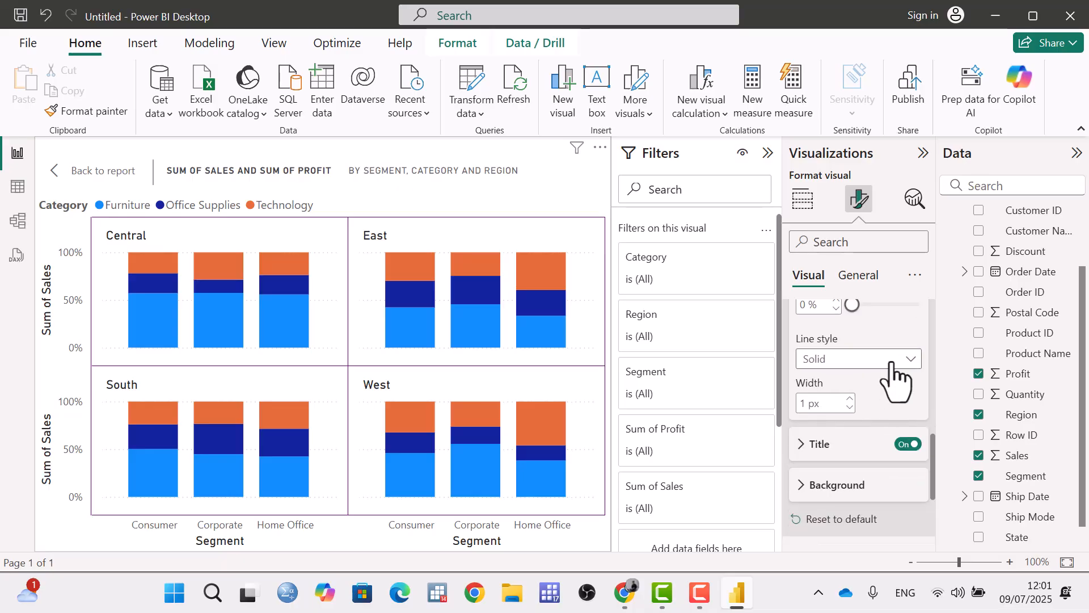
left_click(892, 362)
left_click(820, 400)
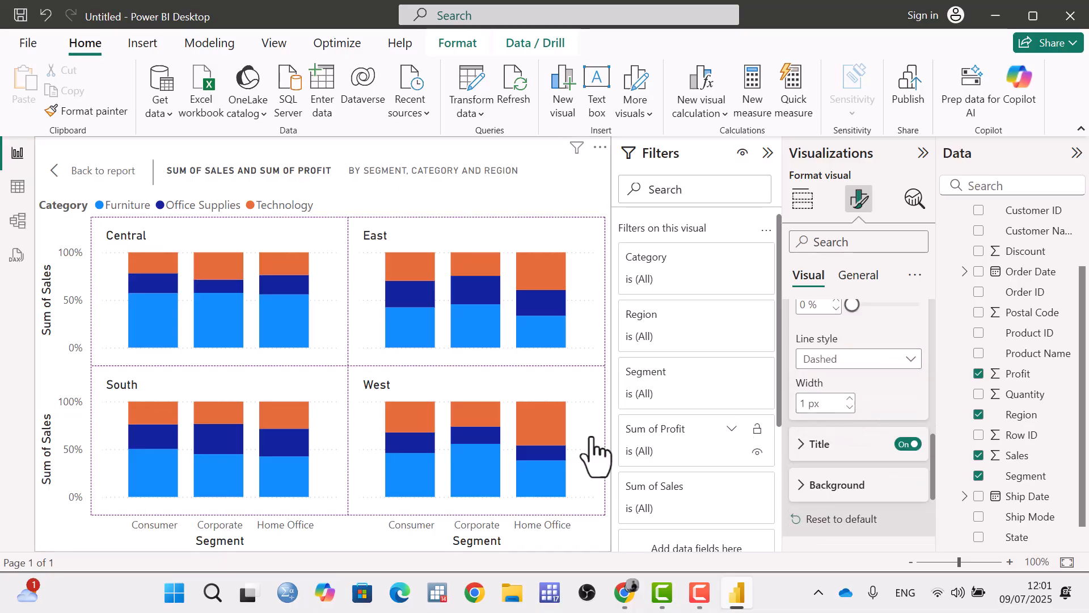
left_click(833, 363)
left_click(828, 420)
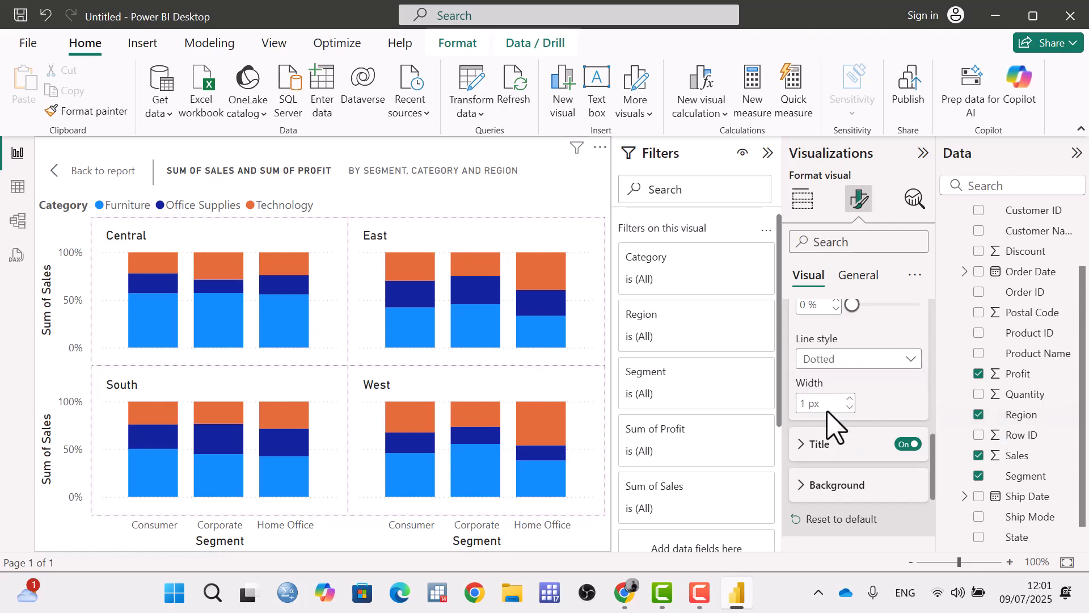
Turn the small multiples title off and back on twice.
left_click(909, 444)
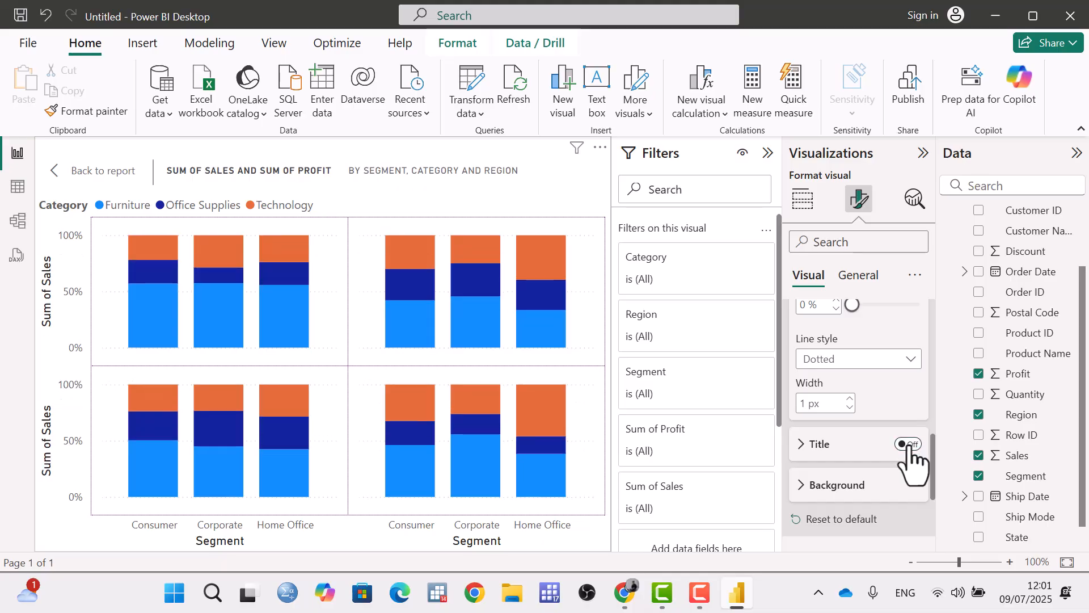
left_click(914, 445)
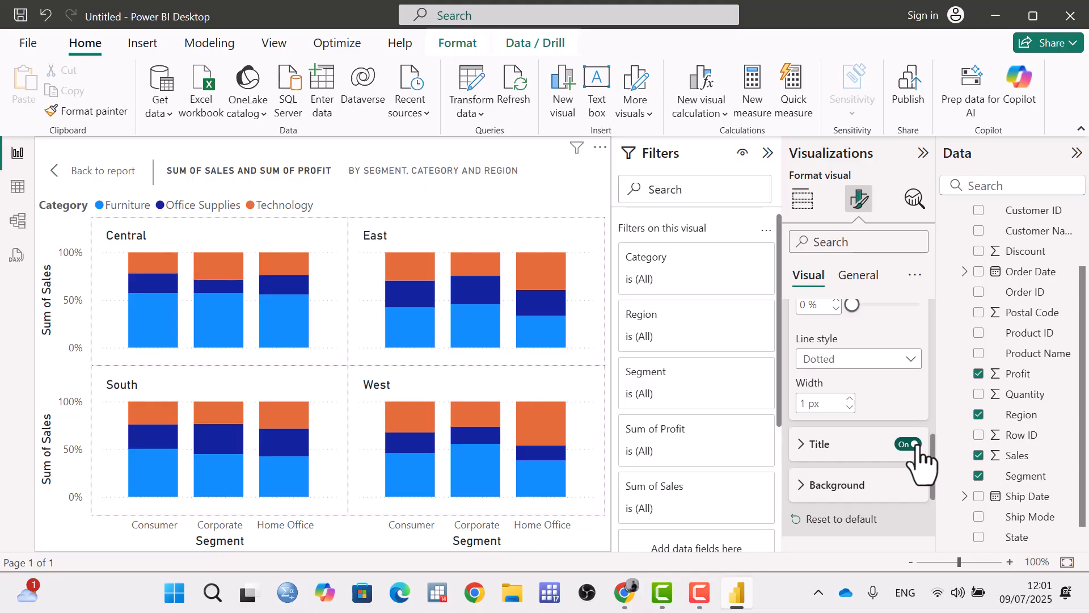
left_click(916, 445)
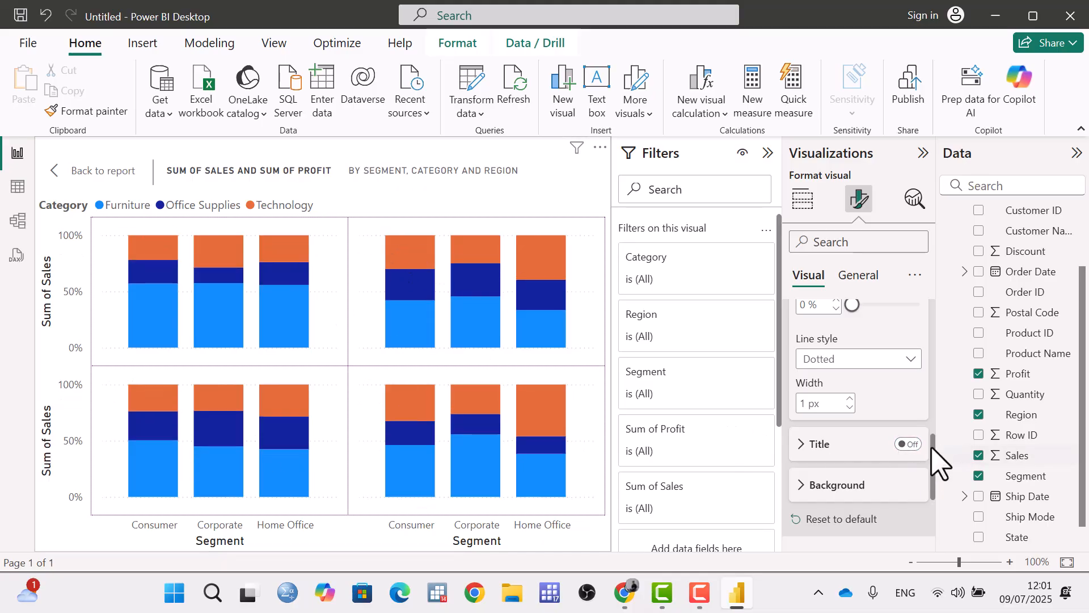
left_click(911, 445)
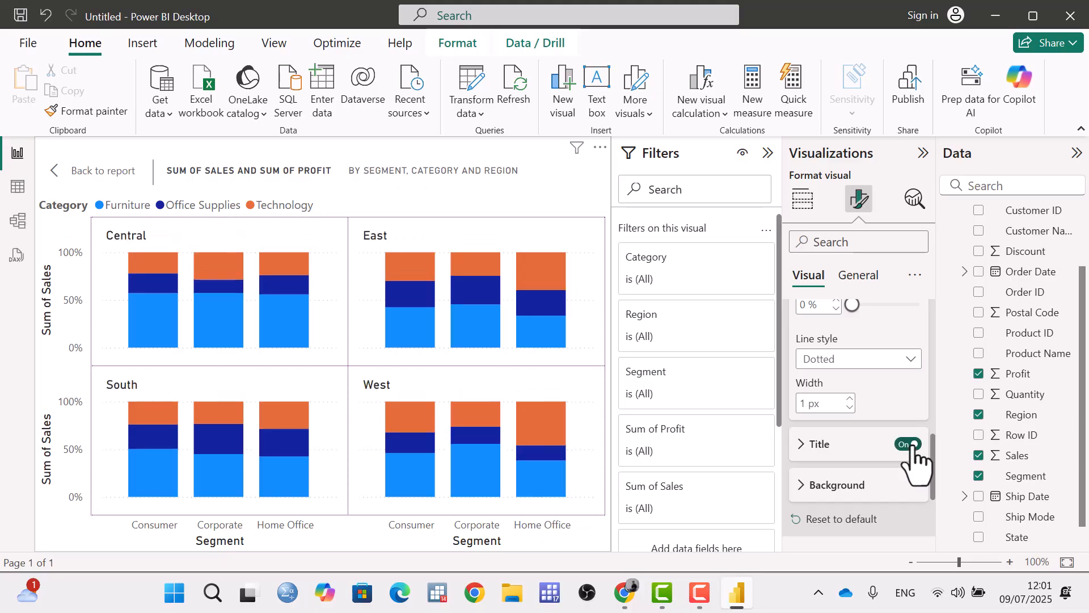
Expand the small multiples title settings, place the titles at the Bottom, and return them to the Top position.
left_click(806, 445)
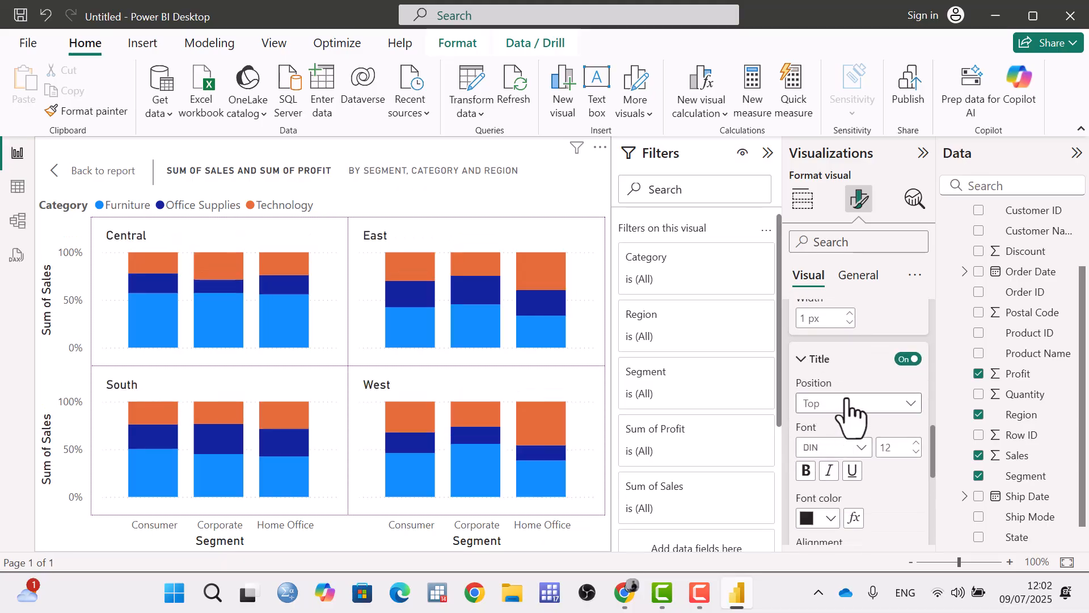
left_click(849, 404)
left_click(821, 444)
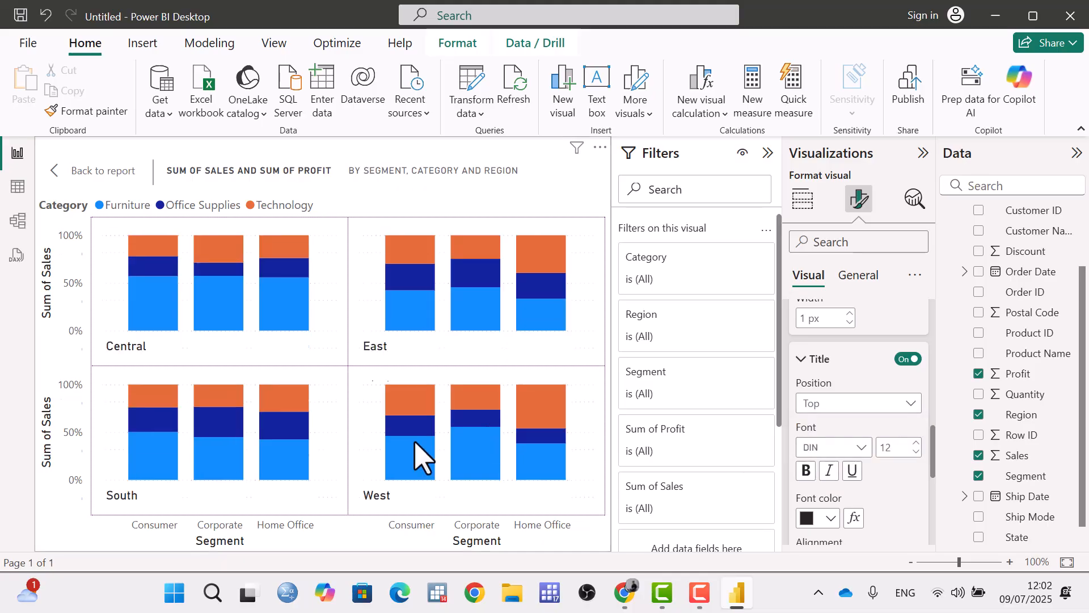
left_click(899, 404)
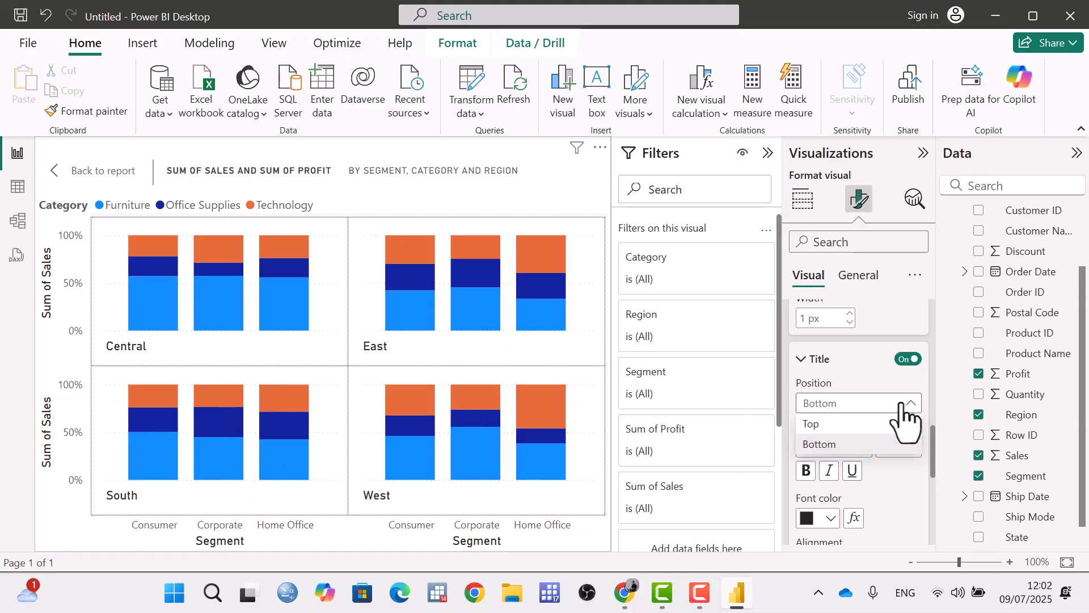
left_click(820, 424)
Try center and right alignment for the small multiples titles, and set them back to left alignment.
scroll(800, 332, "down", 3)
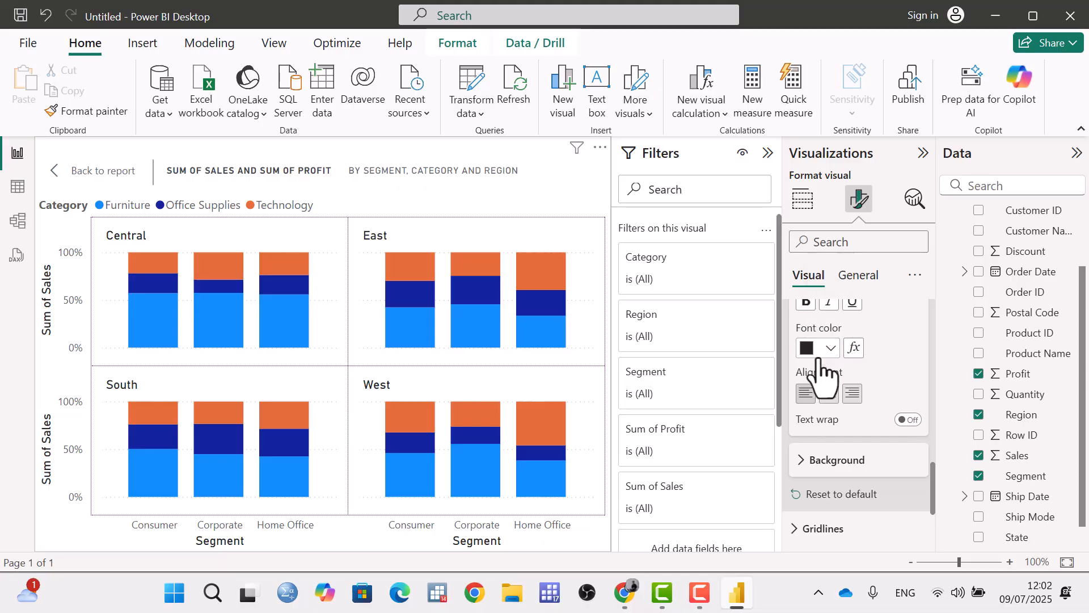
left_click(829, 393)
left_click(852, 393)
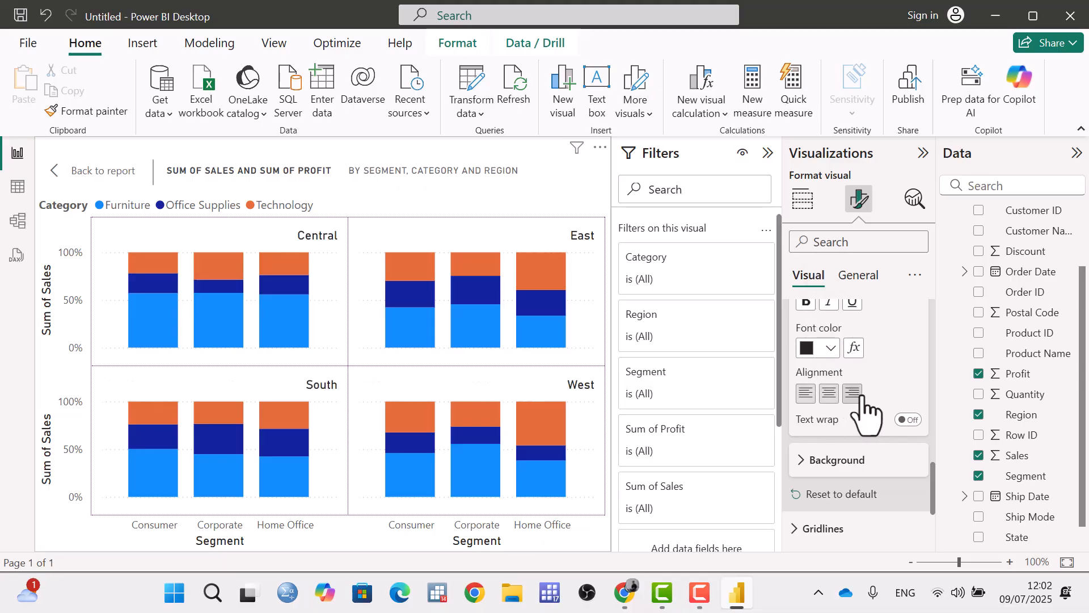
left_click(806, 393)
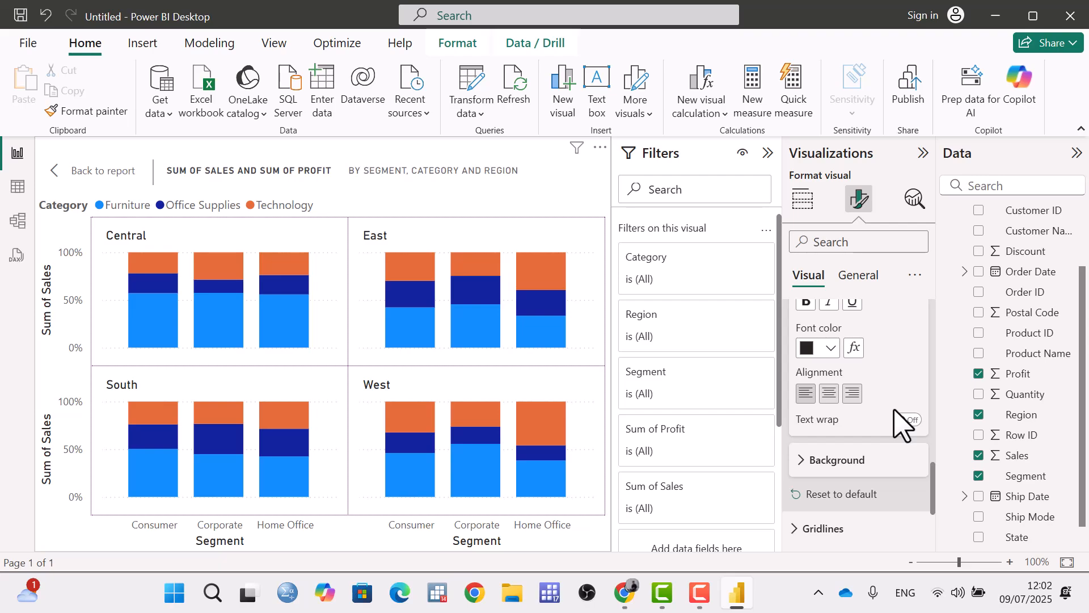
scroll(893, 420, "down", 3)
scroll(888, 366, "up", 8)
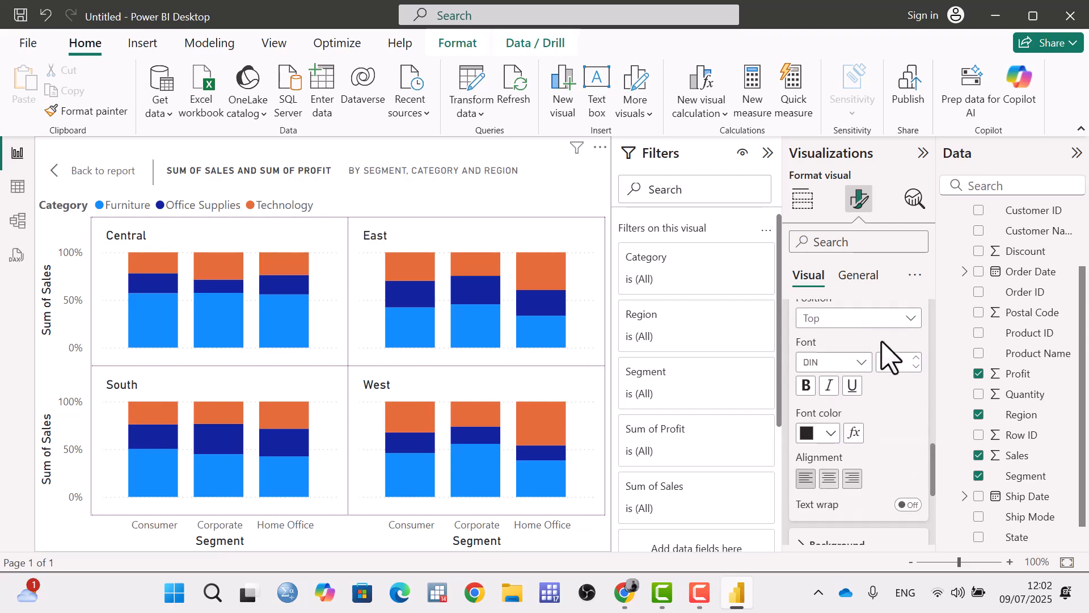
scroll(888, 366, "down", 5)
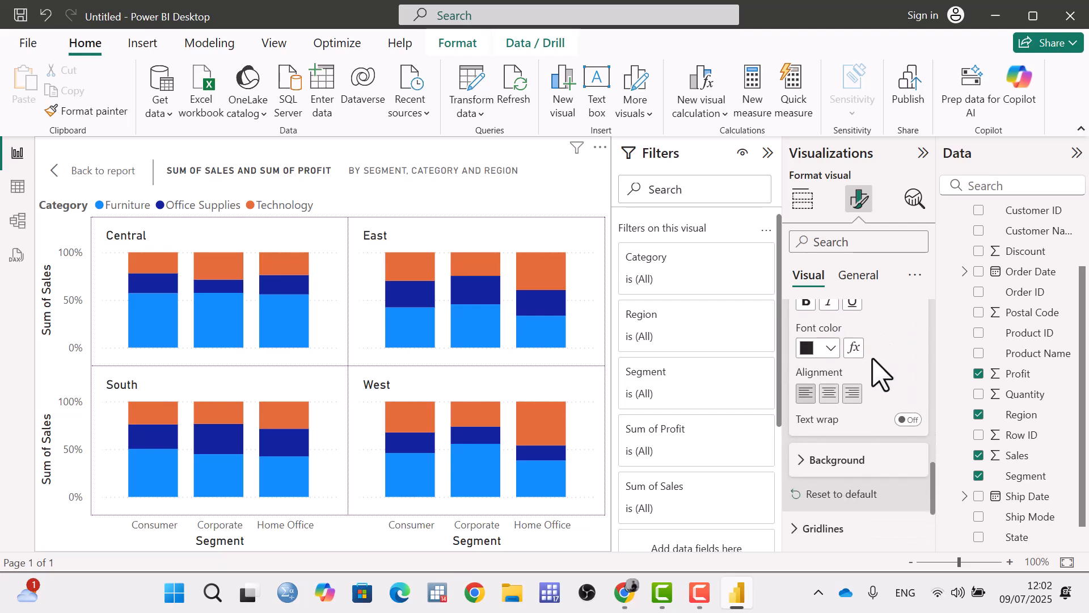
Expand the small multiples background settings, try a blue fill, and change it to pink with 52% transparency.
left_click(805, 461)
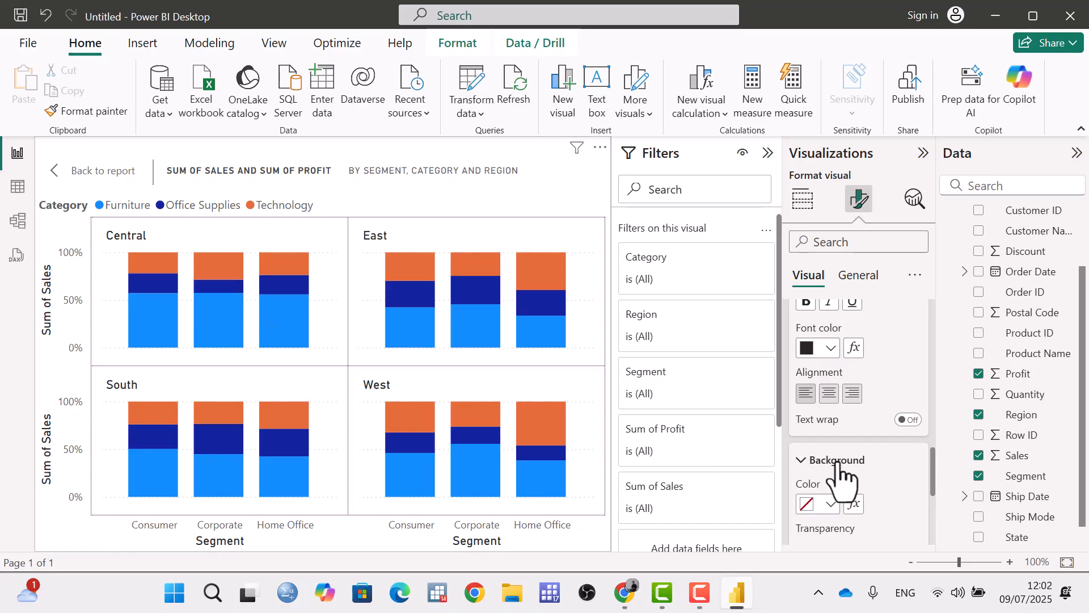
left_click(823, 507)
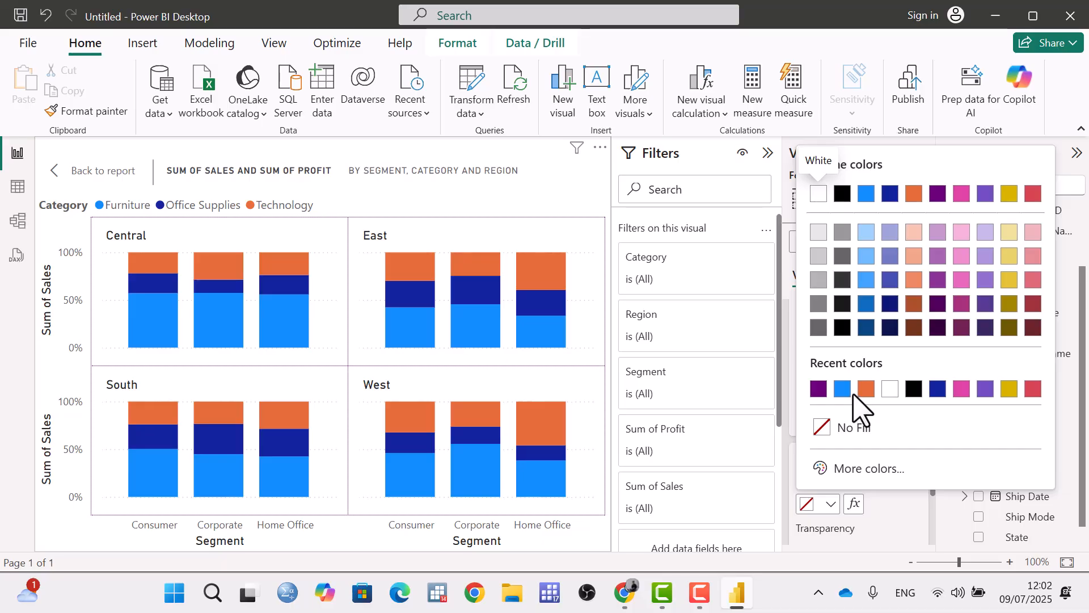
left_click(844, 390)
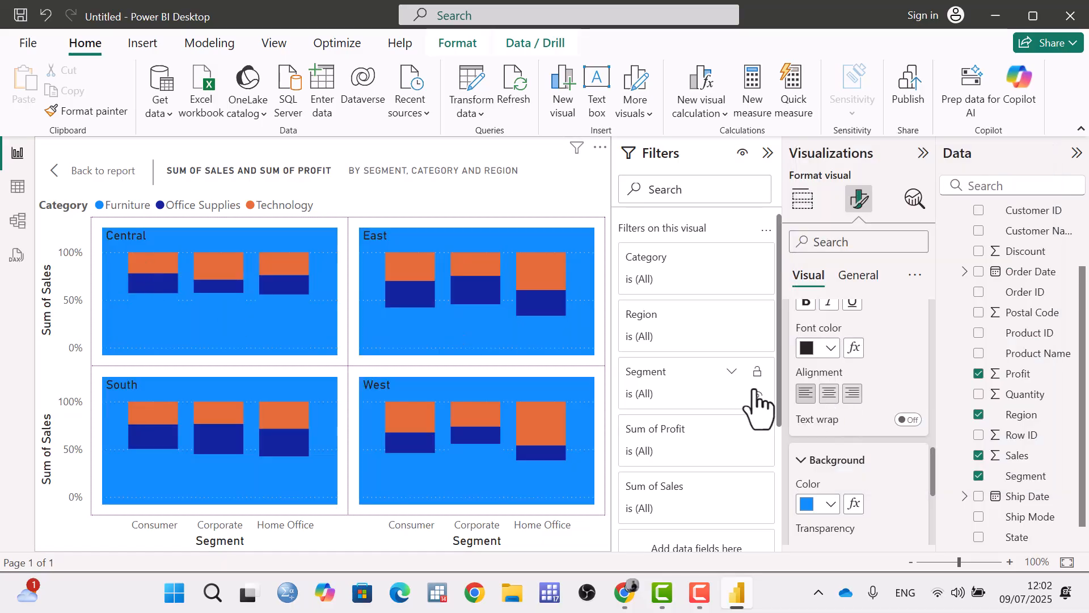
left_click(837, 506)
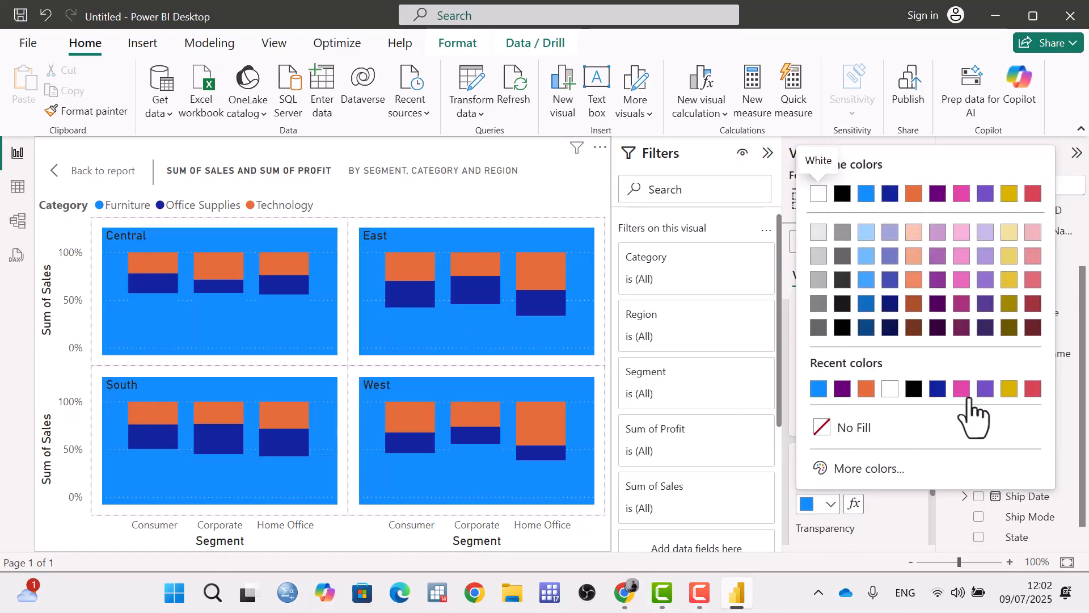
left_click(961, 390)
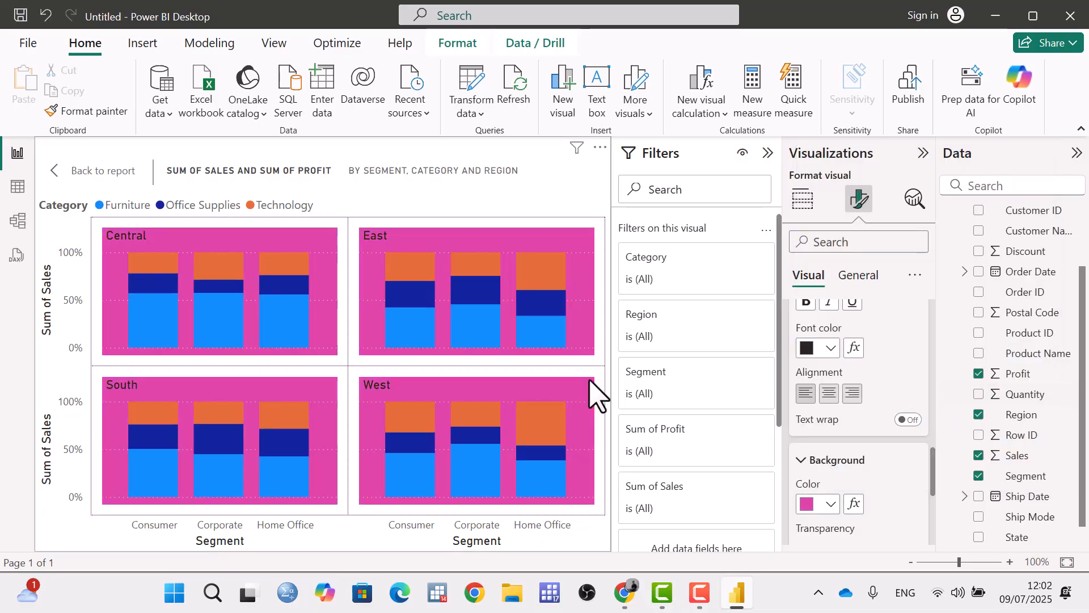
scroll(849, 505, "down", 3)
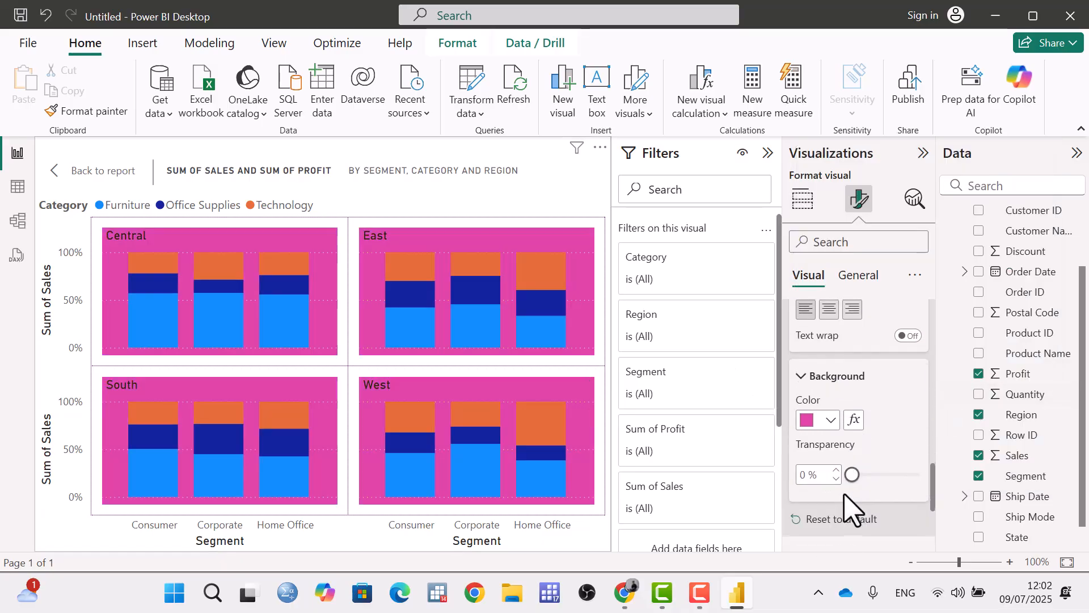
left_click_drag(853, 474, 898, 477)
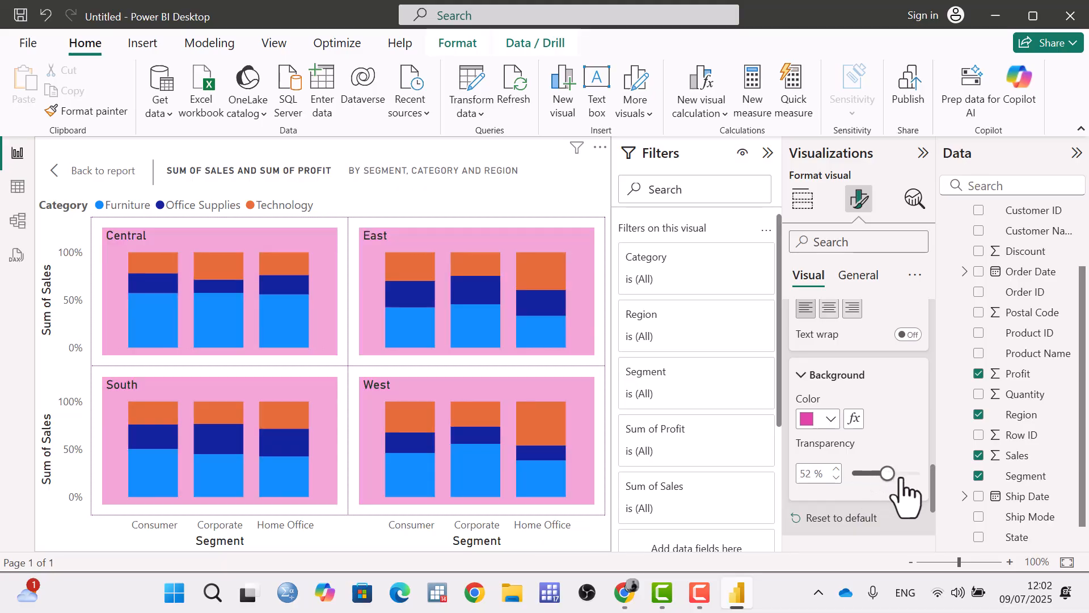
Reset all small multiples formatting to default and collapse the small multiples settings.
left_click(829, 519)
scroll(810, 426, "up", 1)
scroll(809, 426, "up", 8)
scroll(817, 434, "up", 2)
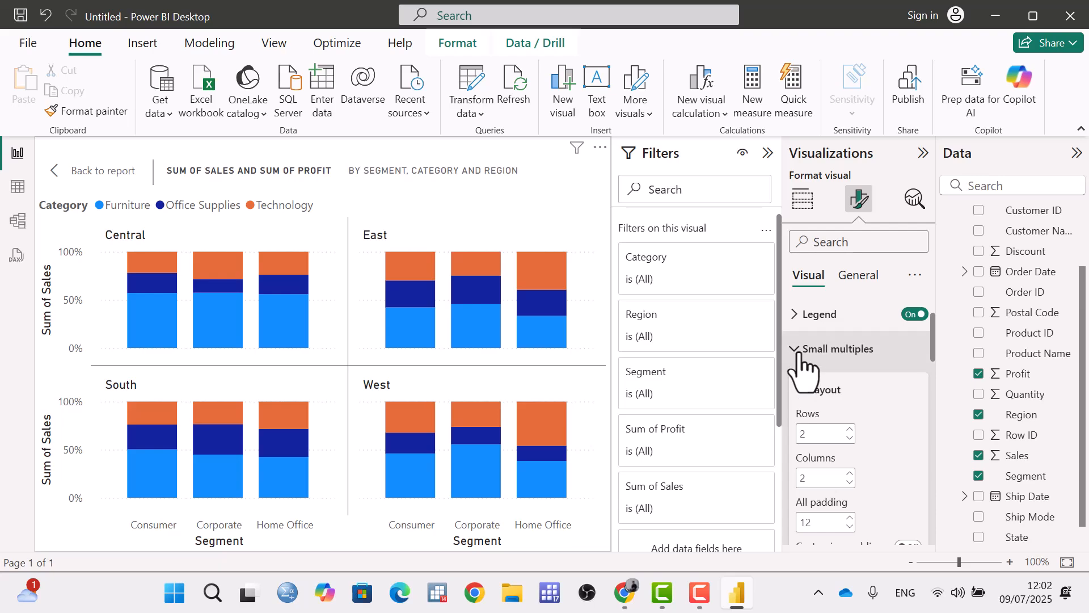
left_click(804, 353)
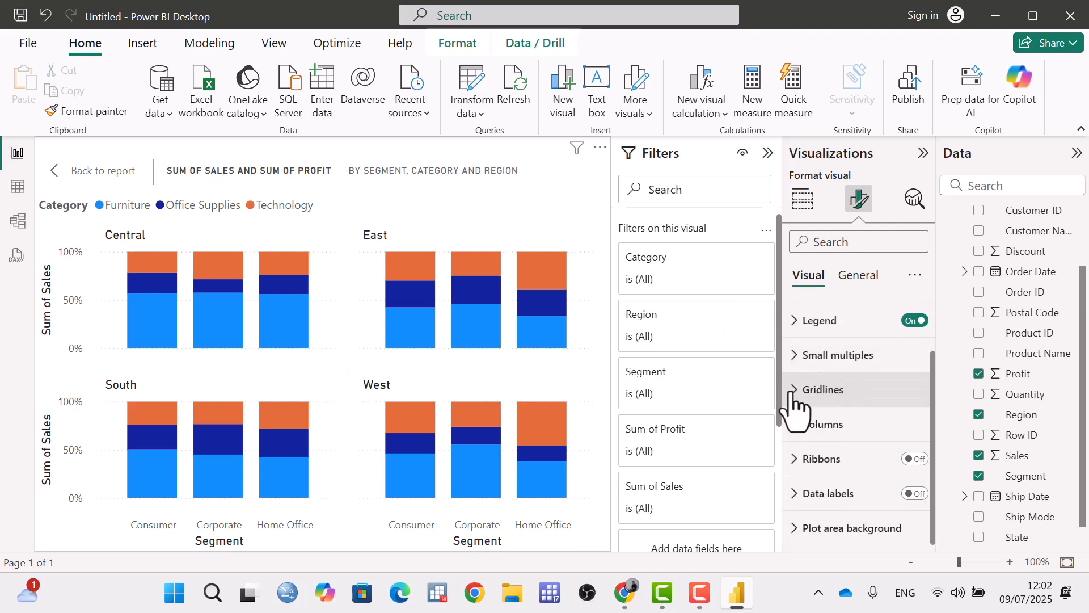
Expand the gridlines settings, toggle the horizontal gridlines off and back on, and color them pink with 2% transparency.
left_click(800, 391)
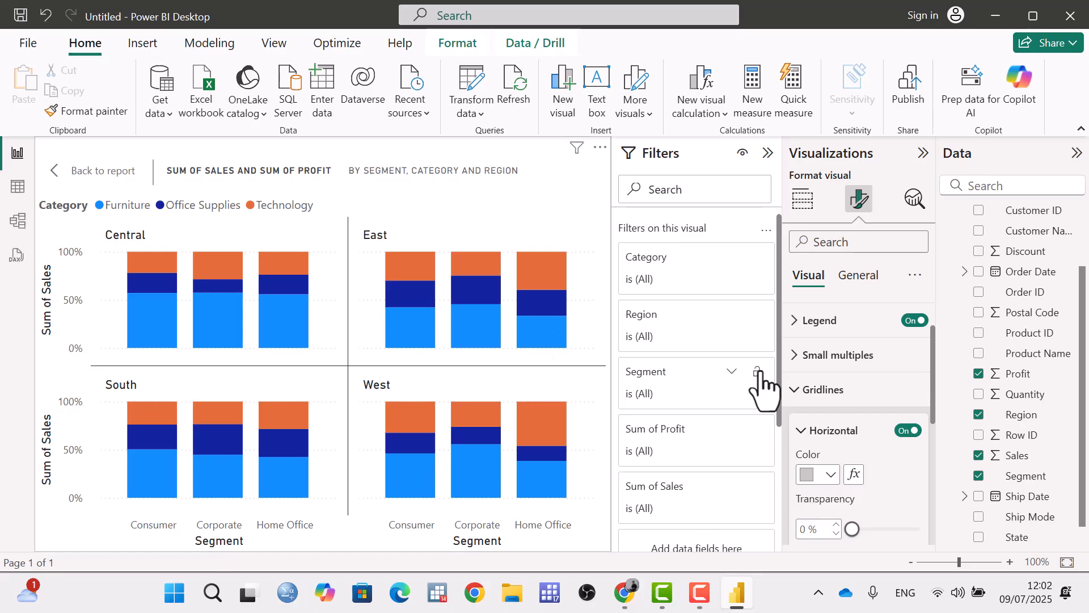
scroll(894, 448, "down", 3)
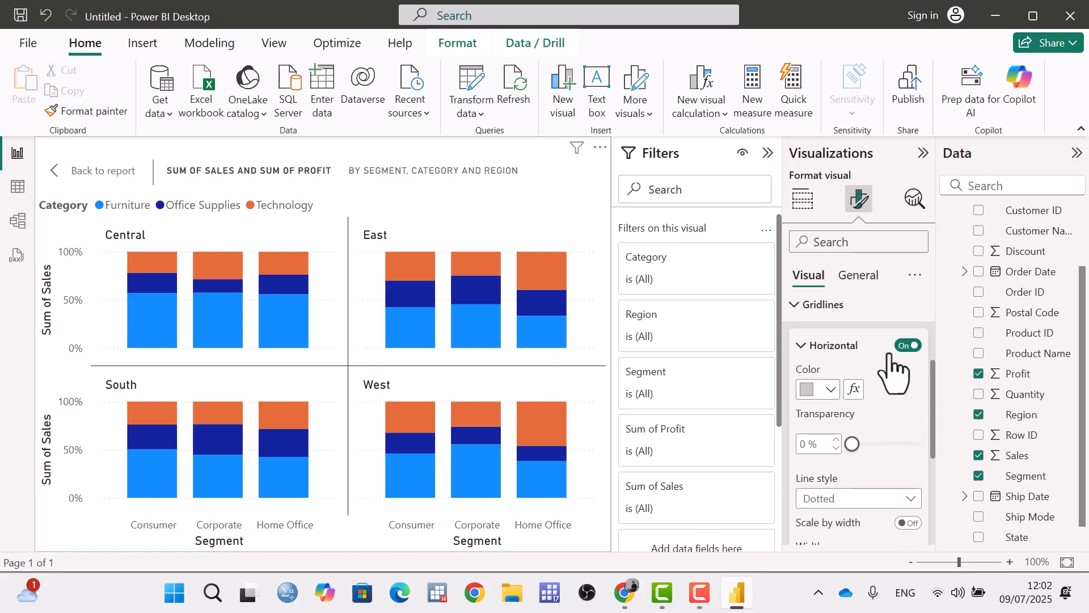
left_click(904, 345)
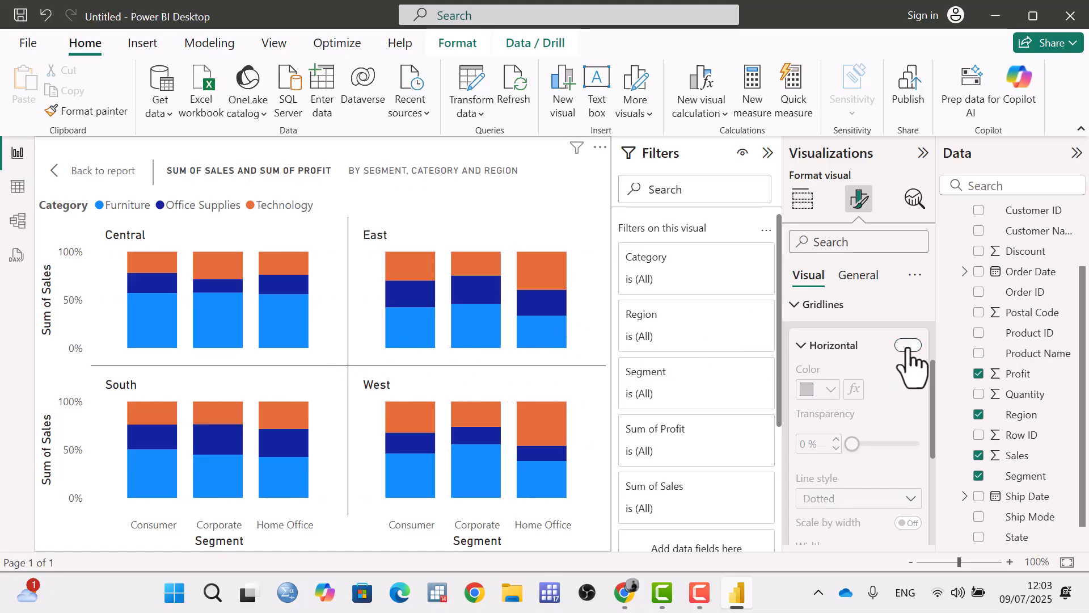
left_click(830, 389)
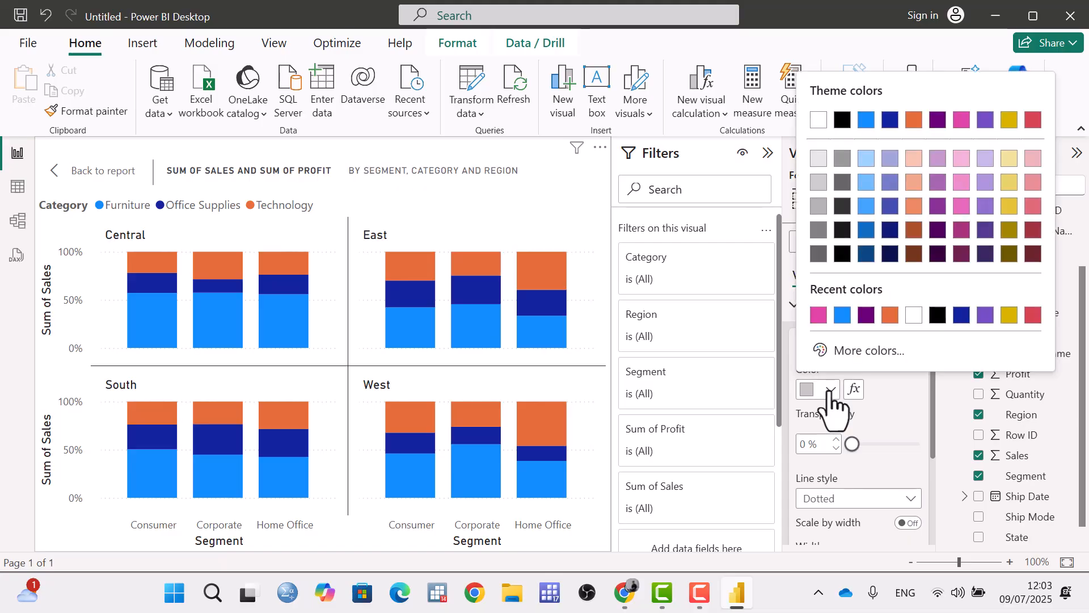
left_click(819, 315)
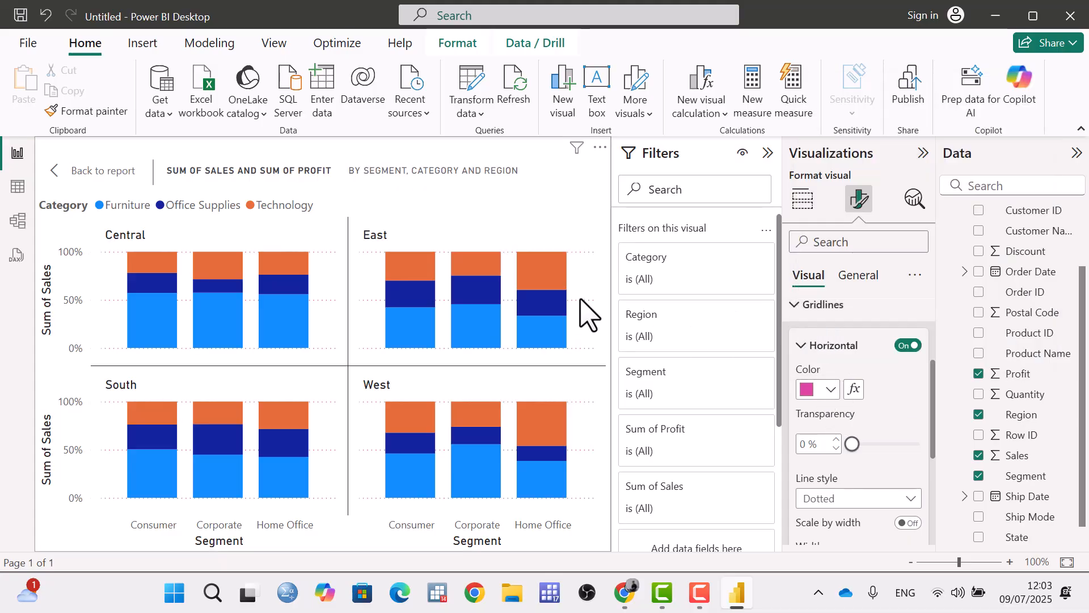
mouse_move(852, 444)
left_mouse_down()
mouse_move(904, 444)
mouse_move(854, 444)
left_mouse_up()
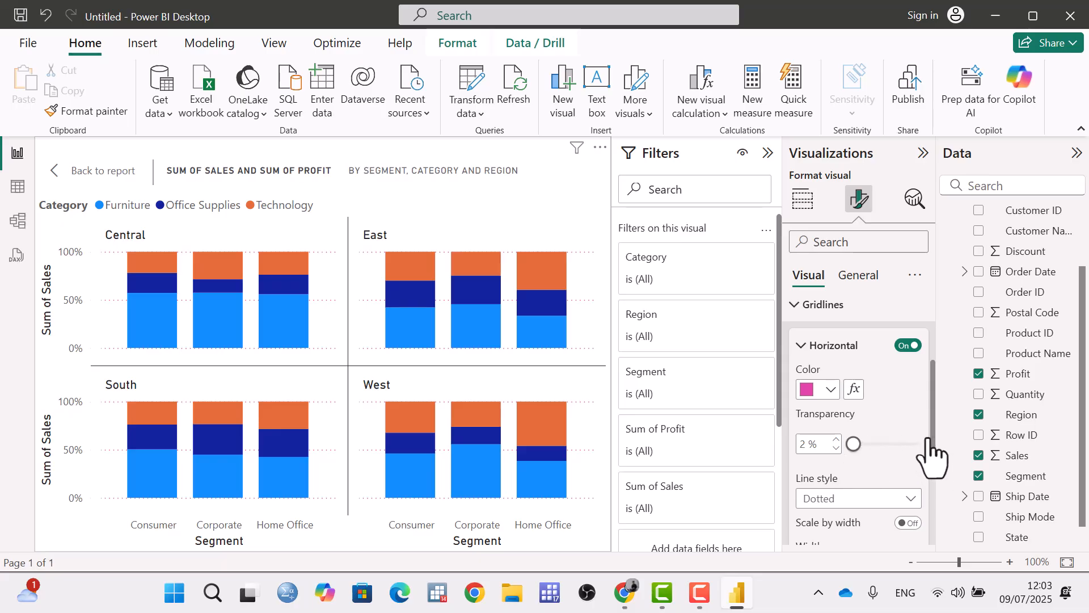
Change the line style of the horizontal gridlines to Dashed.
scroll(931, 448, "down", 2)
left_click(868, 433)
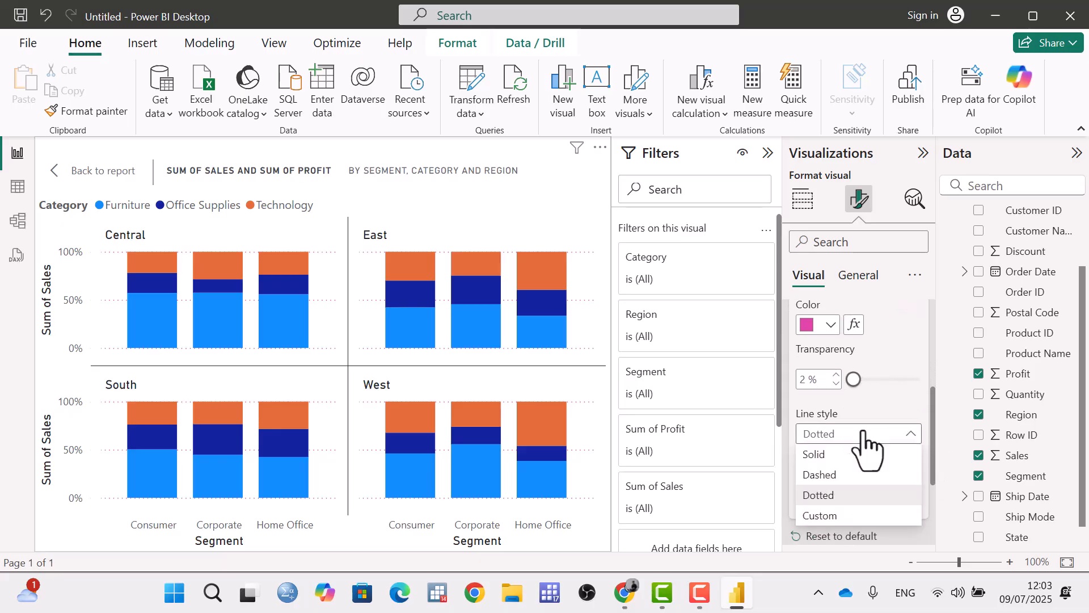
left_click(832, 474)
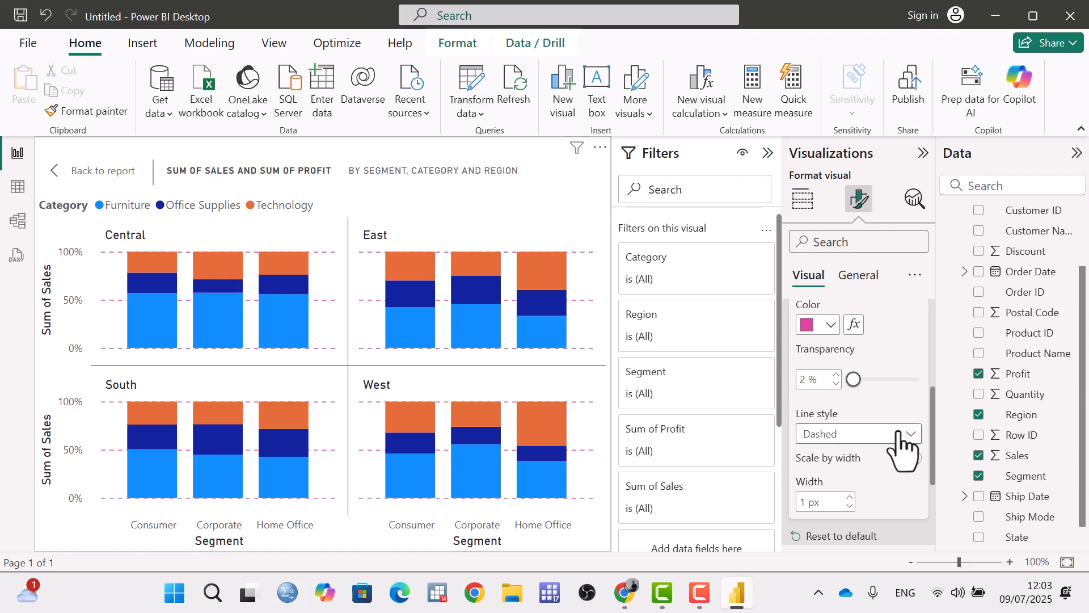
Reset the gridlines formatting to default and collapse the gridlines settings.
scroll(900, 448, "down", 3)
scroll(862, 454, "up", 10)
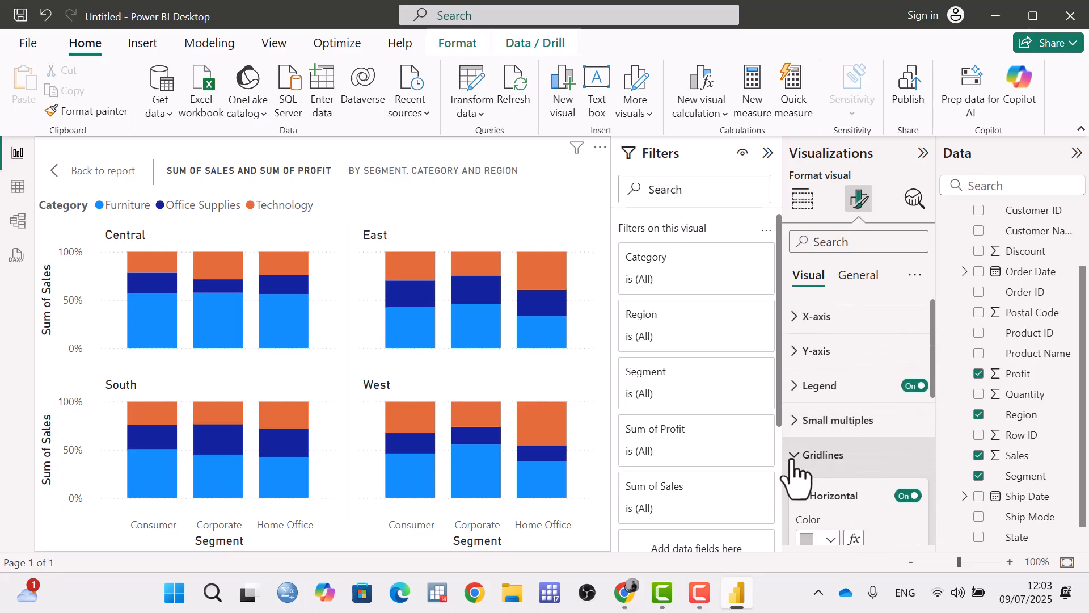
left_click(794, 457)
scroll(817, 448, "down", 2)
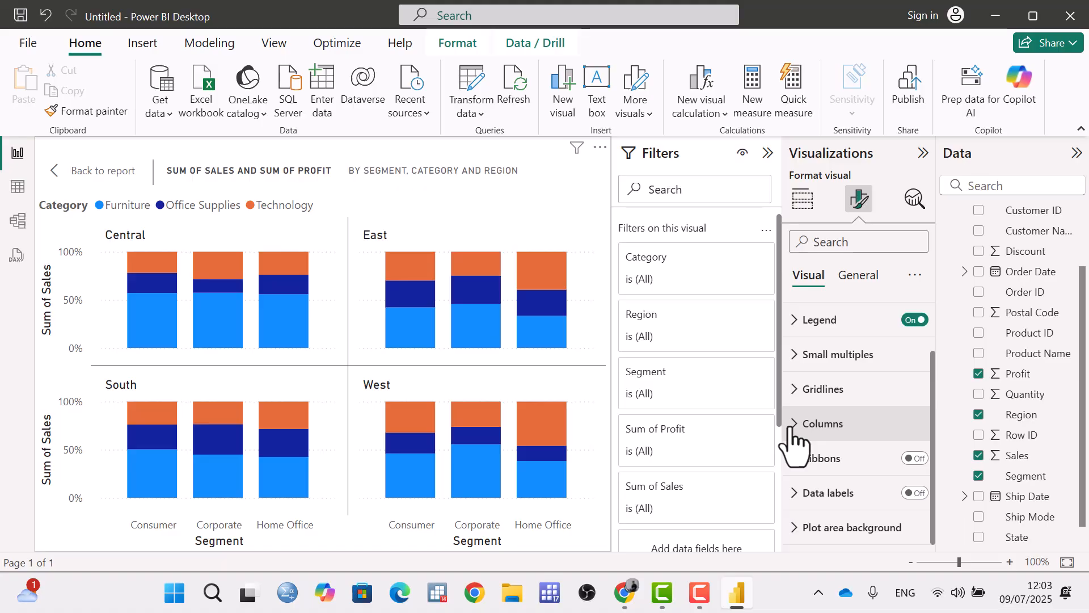
Expand the columns settings, apply them to the Furniture series, and color it pink (#E044A7) with 22% transparency.
mouse_move(540, 271)
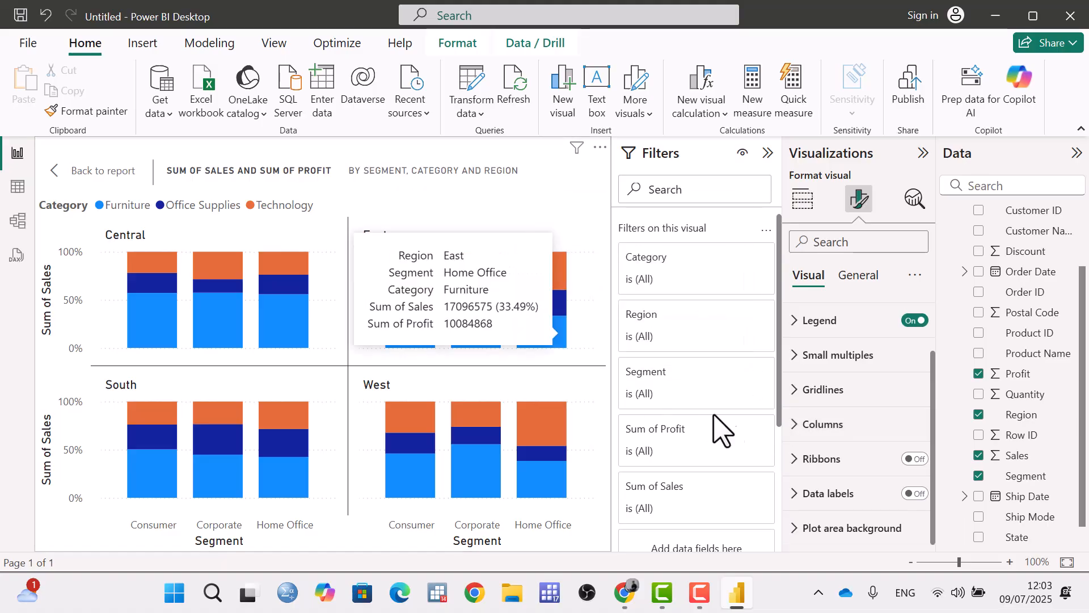
left_click(796, 424)
scroll(826, 433, "down", 2)
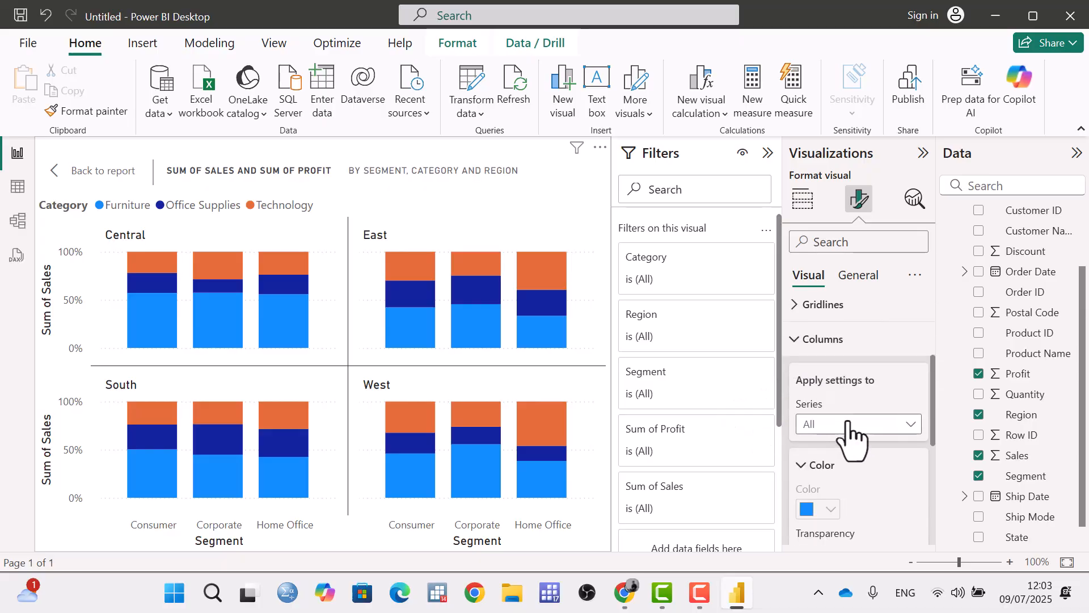
left_click(853, 432)
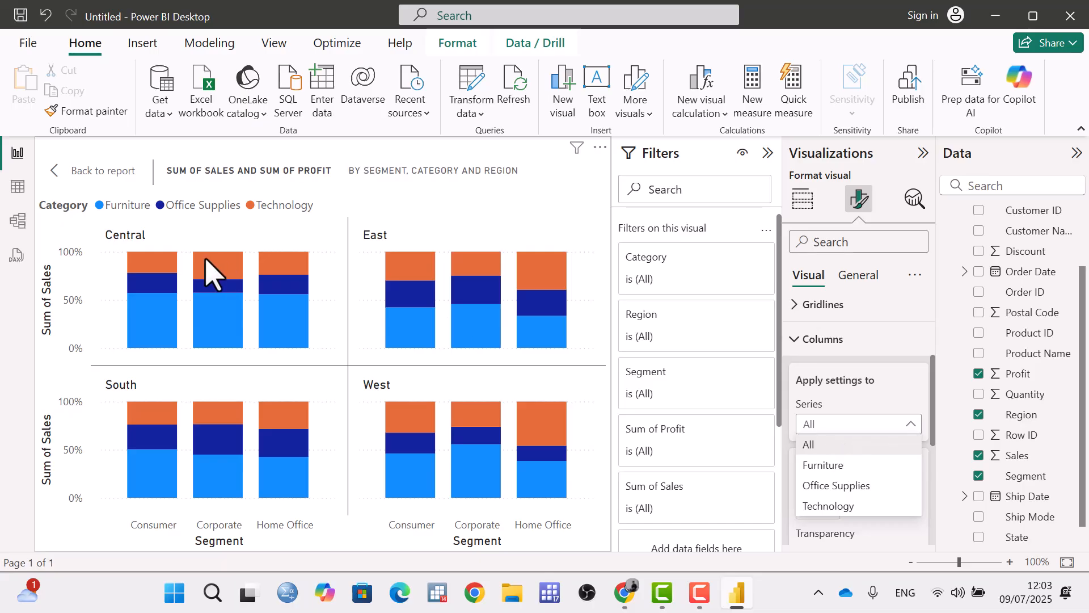
left_click(823, 466)
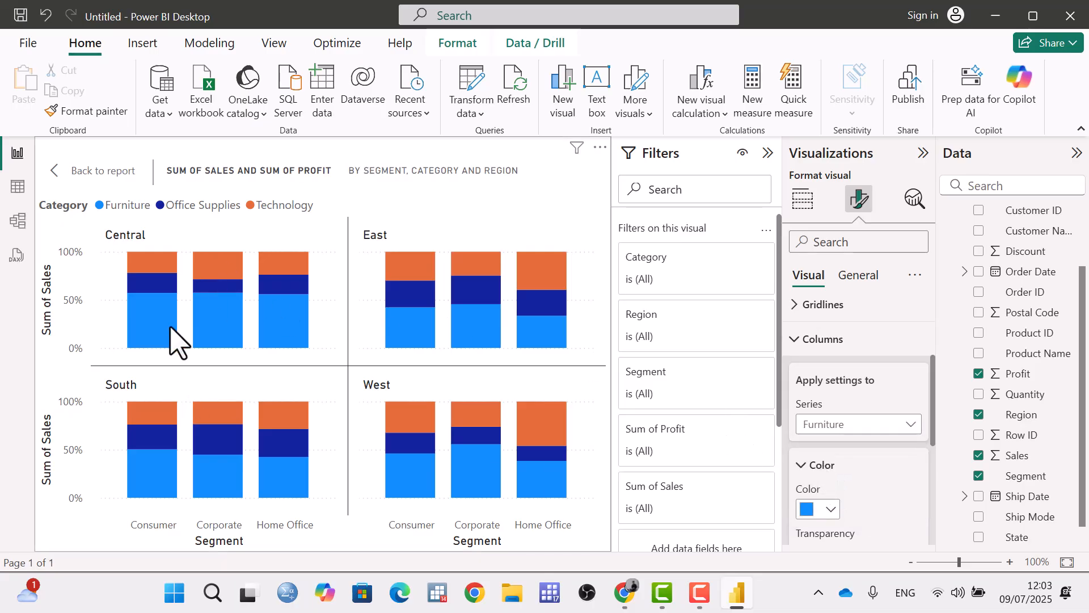
mouse_move(165, 328)
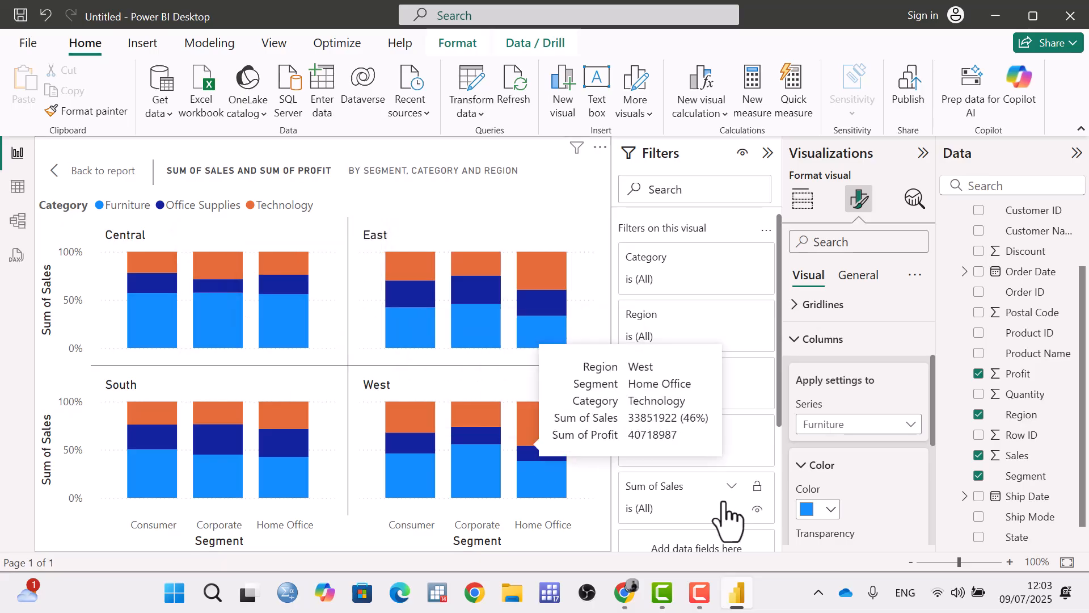
scroll(868, 506, "down", 2)
left_click(830, 426)
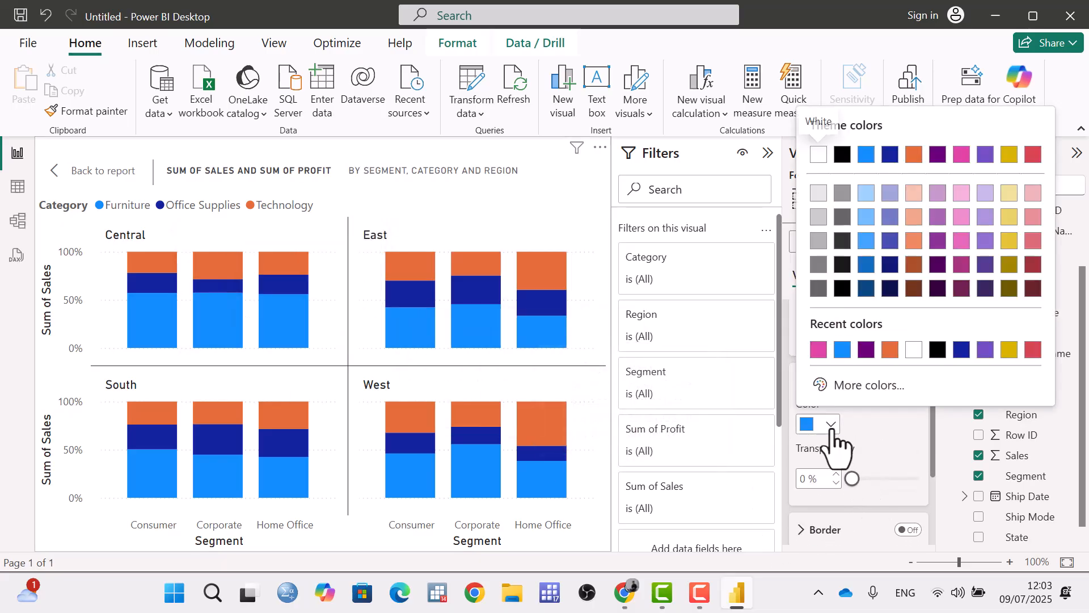
left_click(818, 350)
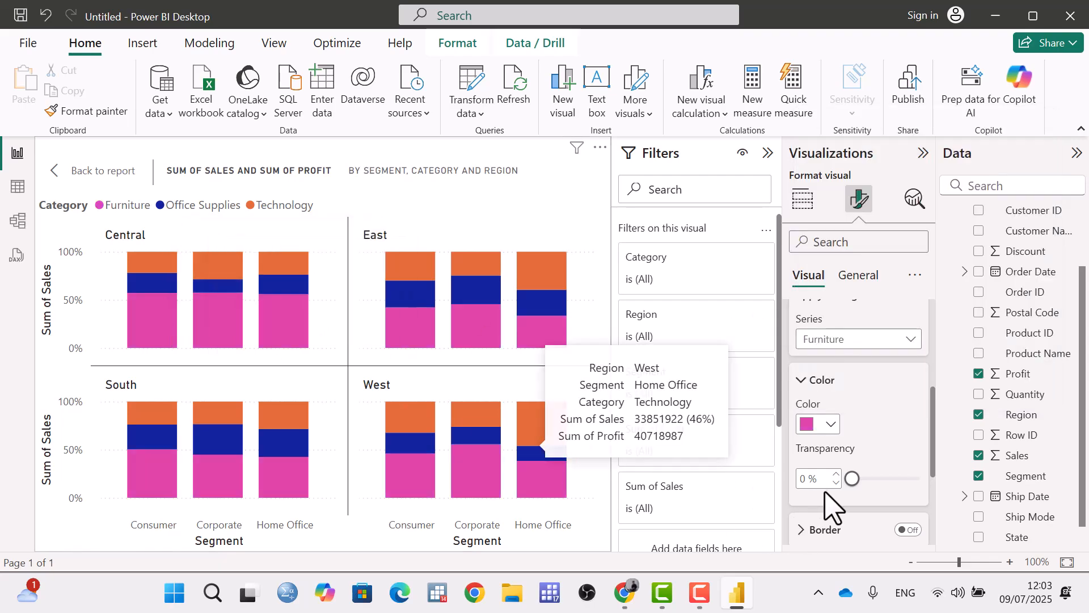
mouse_move(852, 479)
left_mouse_down()
mouse_move(920, 478)
mouse_move(866, 478)
left_mouse_up()
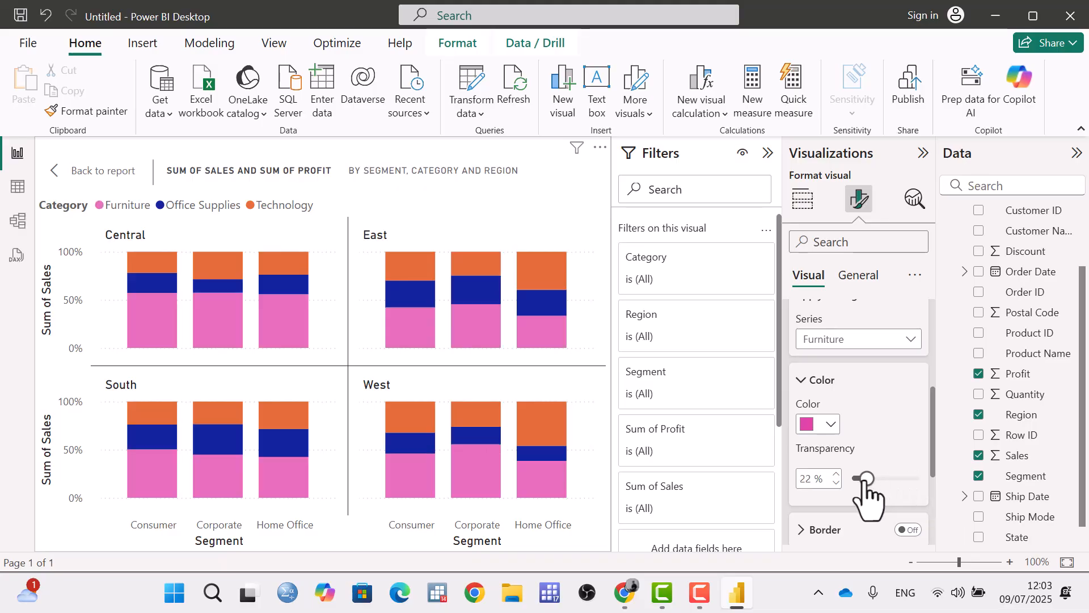
Turn on the Furniture columns' border, color it blue, and turn the border off again.
scroll(917, 428, "down", 2)
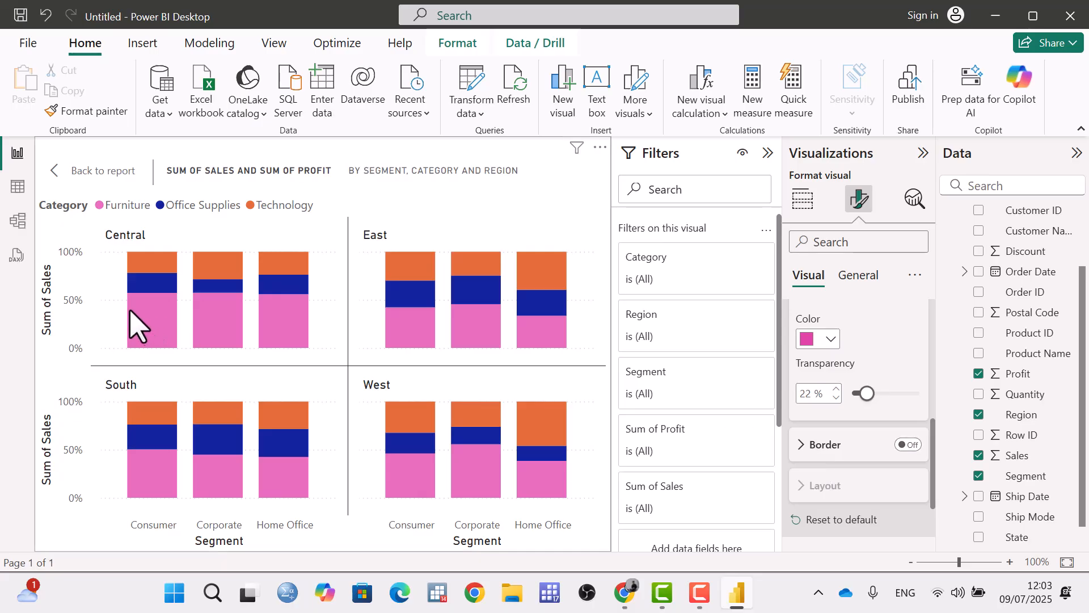
left_click(909, 445)
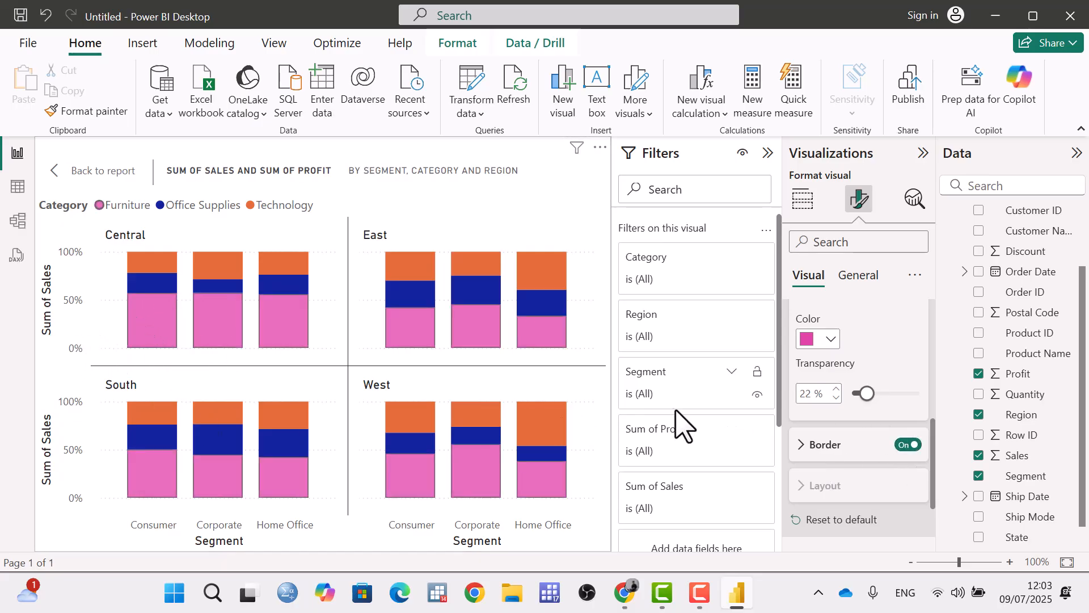
left_click(825, 445)
scroll(851, 448, "down", 2)
left_click(830, 429)
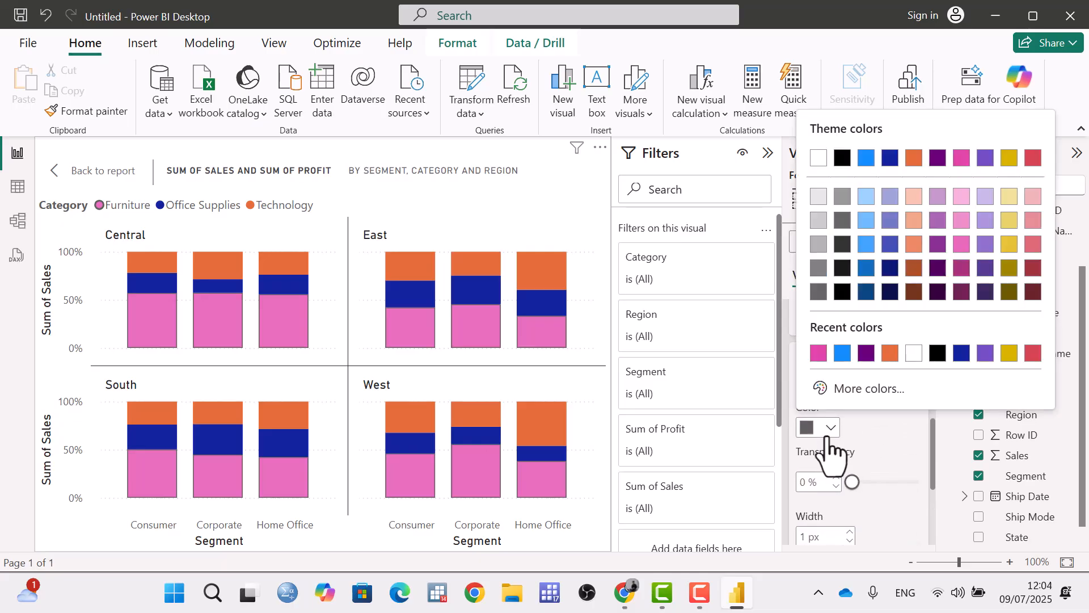
left_click(843, 353)
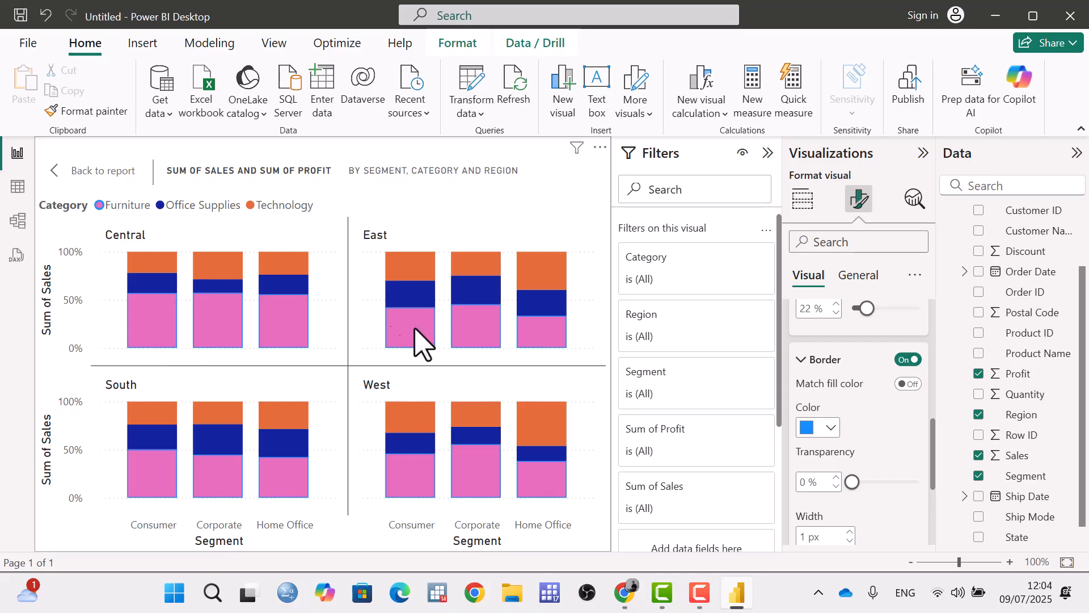
left_click(906, 362)
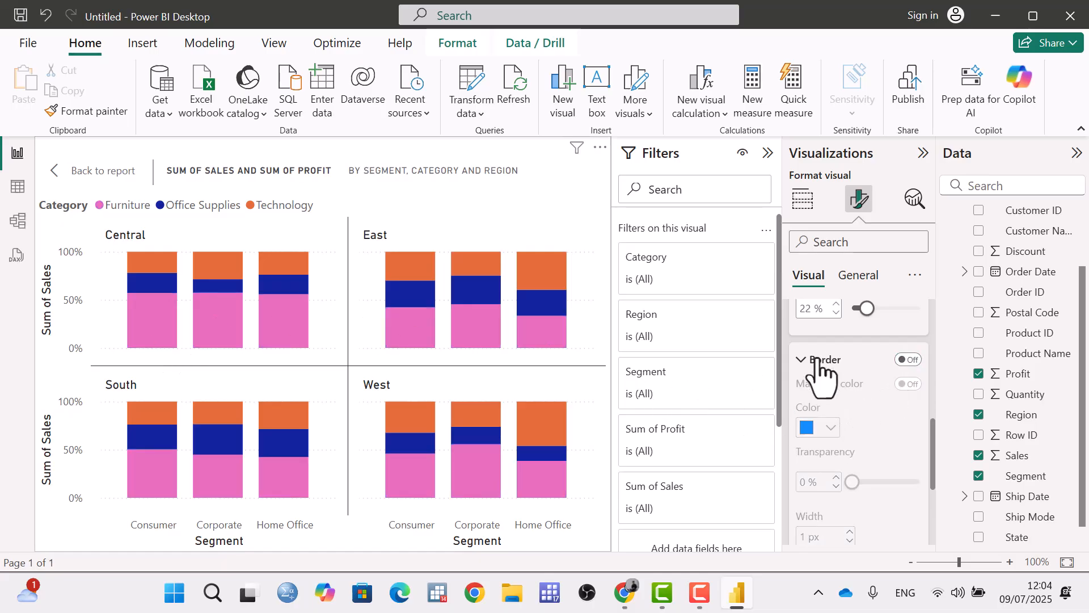
left_click(801, 360)
Switch the column settings to the Office Supplies series and color it black.
scroll(822, 389, "up", 5)
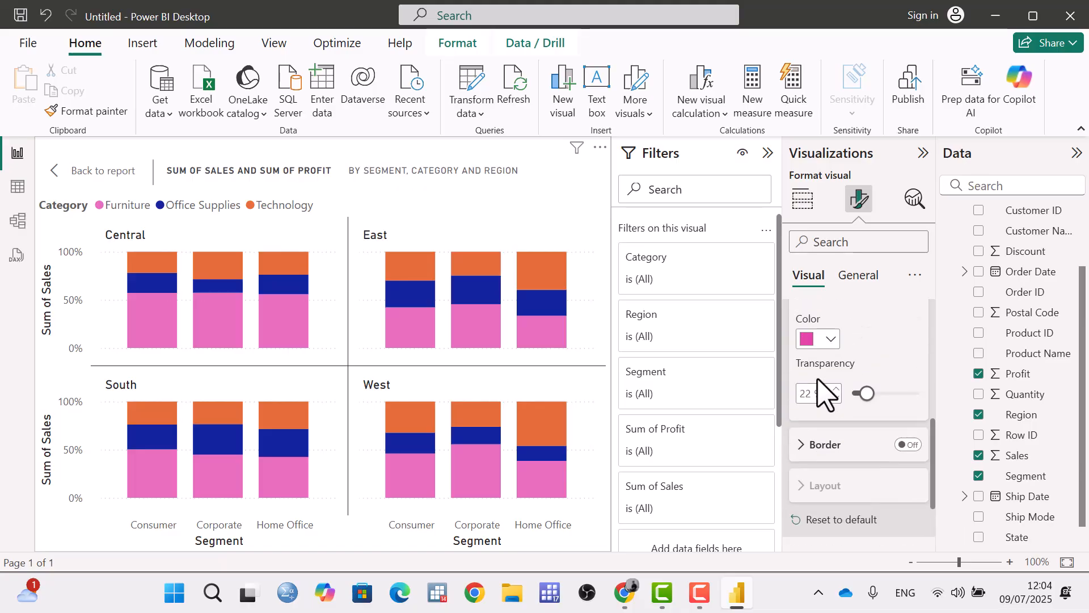
left_click(872, 339)
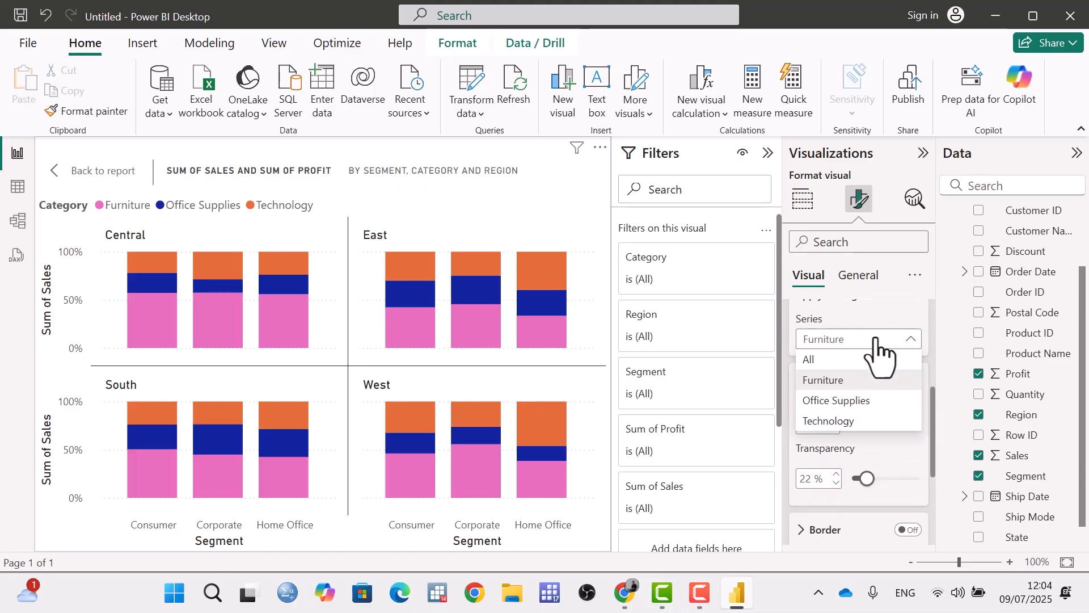
left_click(832, 401)
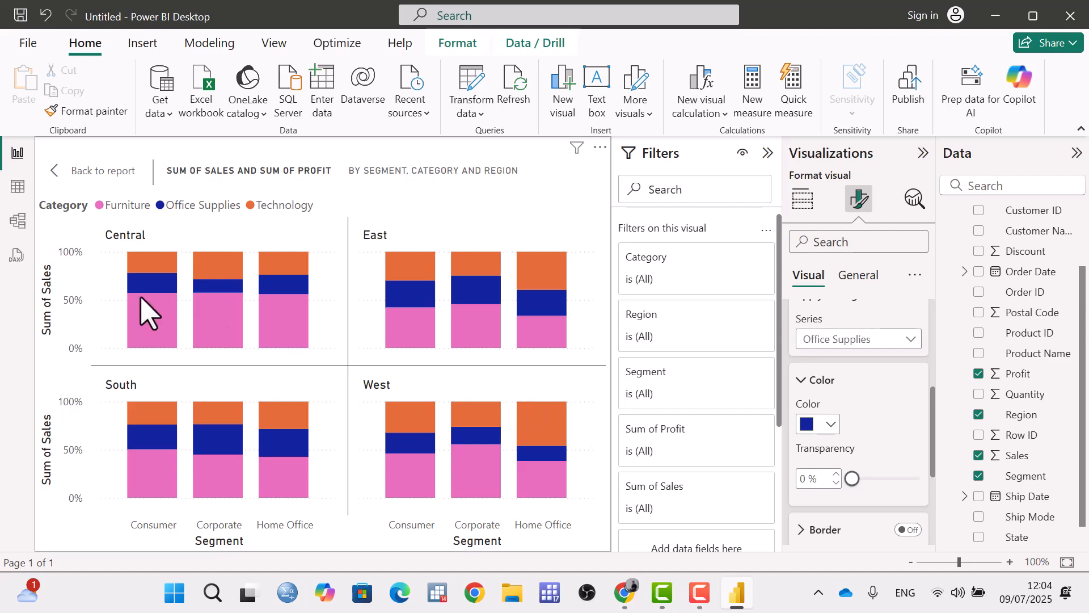
mouse_move(157, 292)
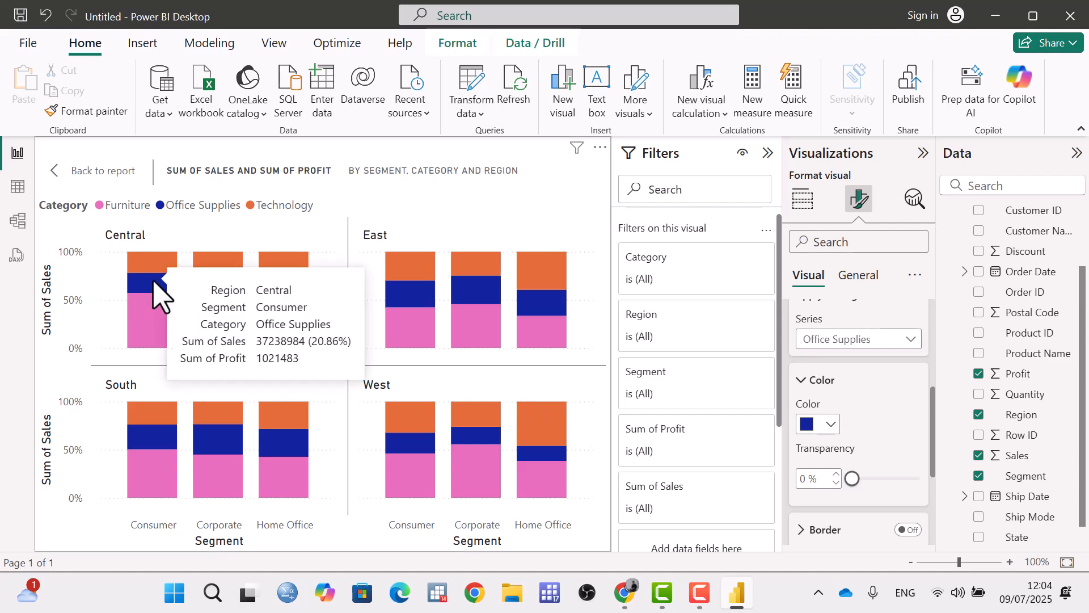
left_click(828, 426)
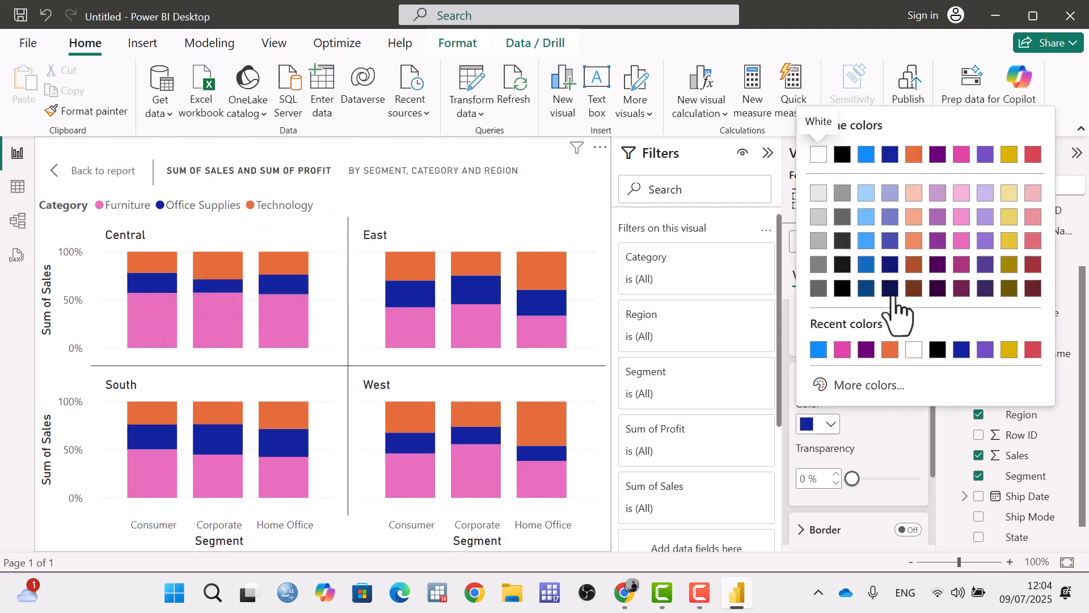
left_click(938, 350)
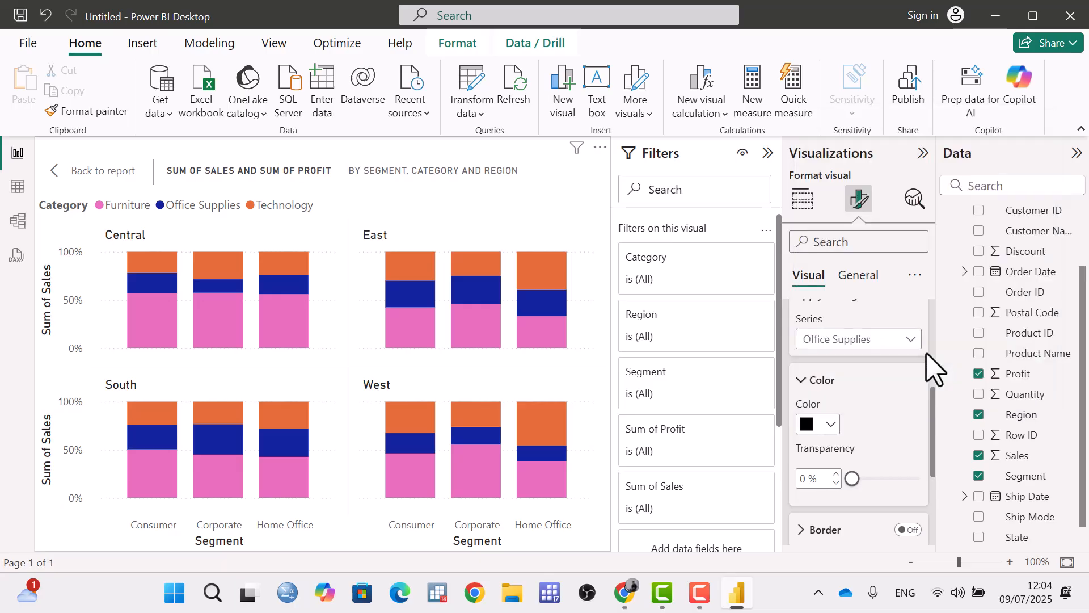
Try a border on the Office Supplies columns and turn it off again.
scroll(856, 428, "down", 3)
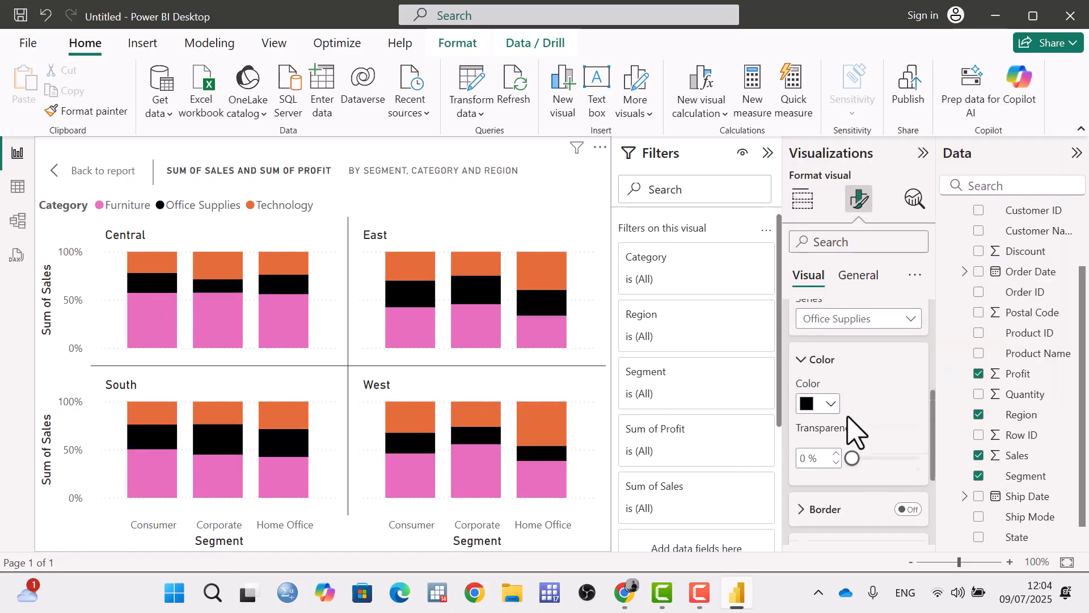
left_click(910, 445)
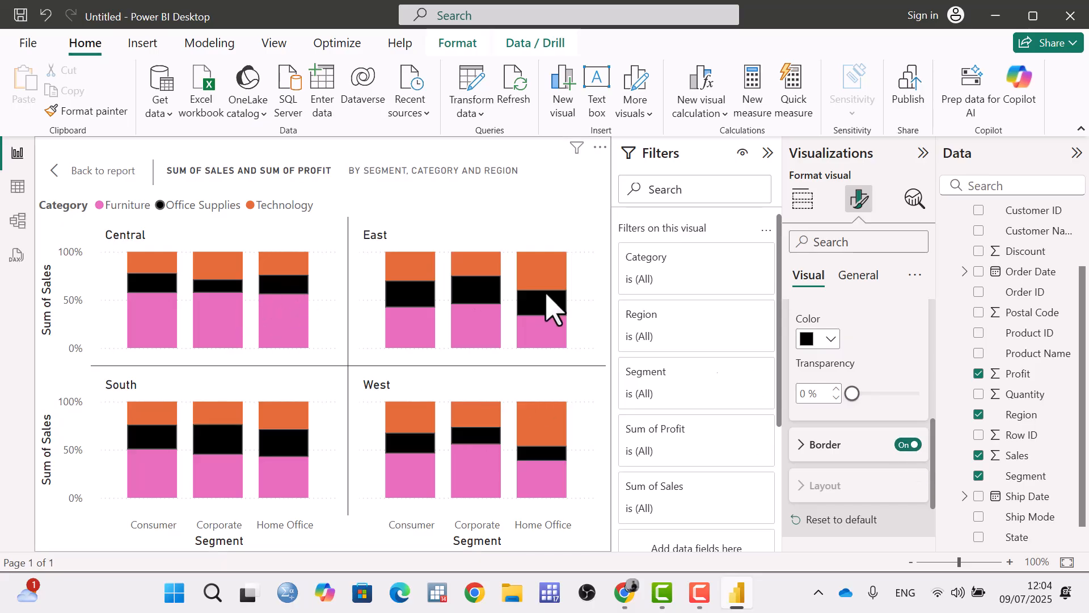
left_click(902, 446)
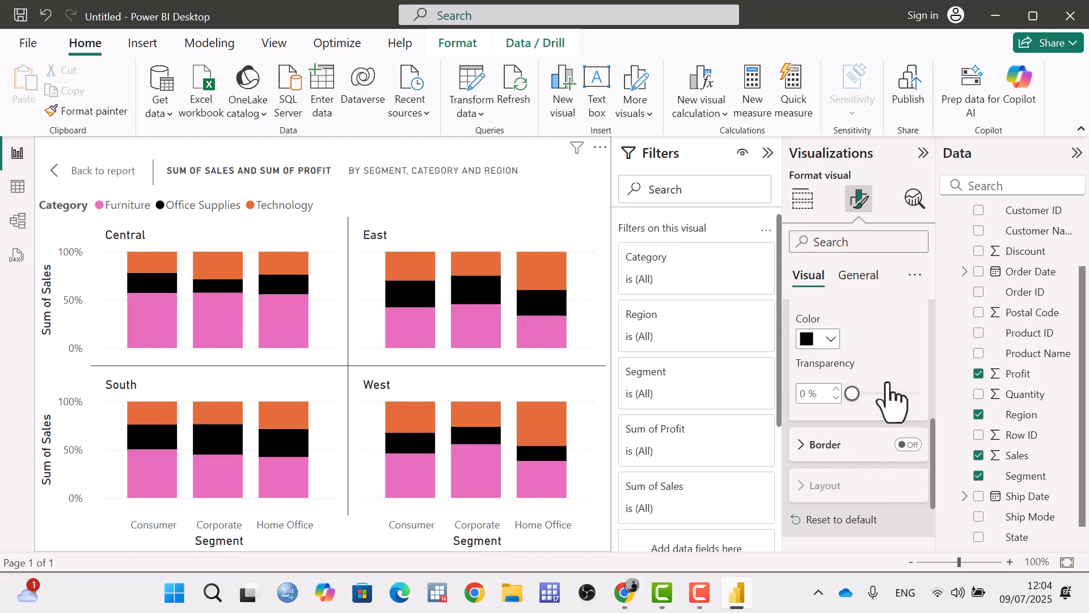
Reset all column formatting to default.
scroll(896, 397, "up", 2)
scroll(895, 414, "down", 4)
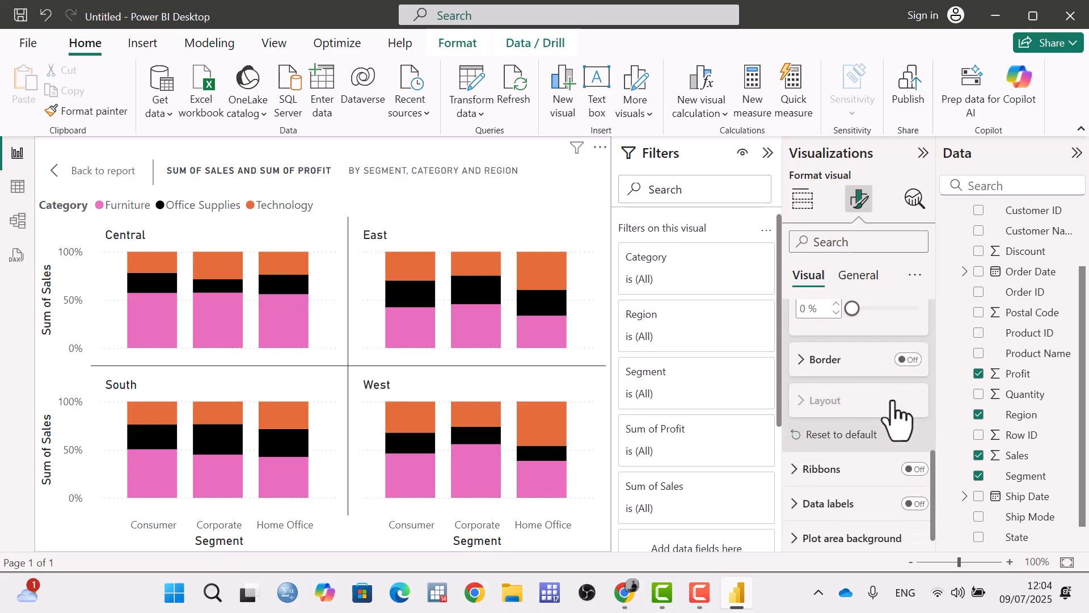
scroll(888, 420, "down", 1)
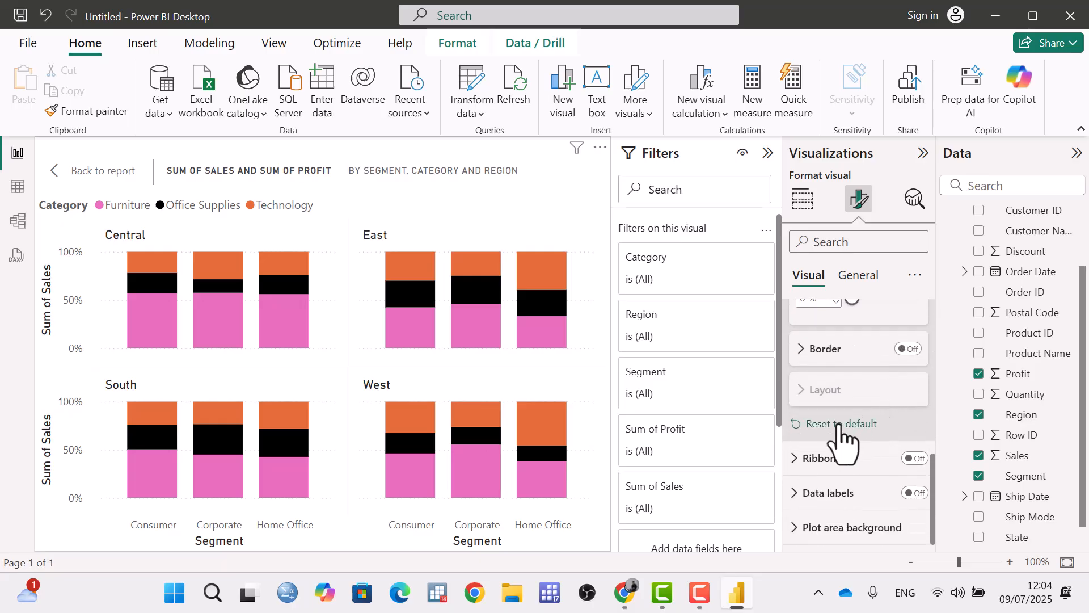
left_click(838, 426)
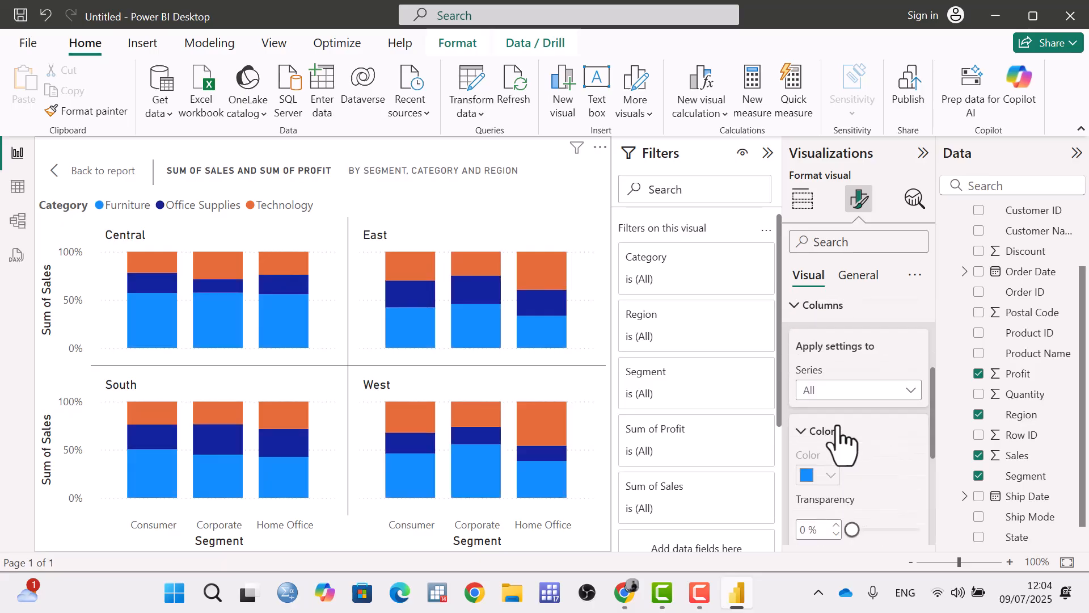
Close the column settings, turn on data labels for the chart, and inspect the Central Consumer column's Furniture and Technology values.
left_click(800, 310)
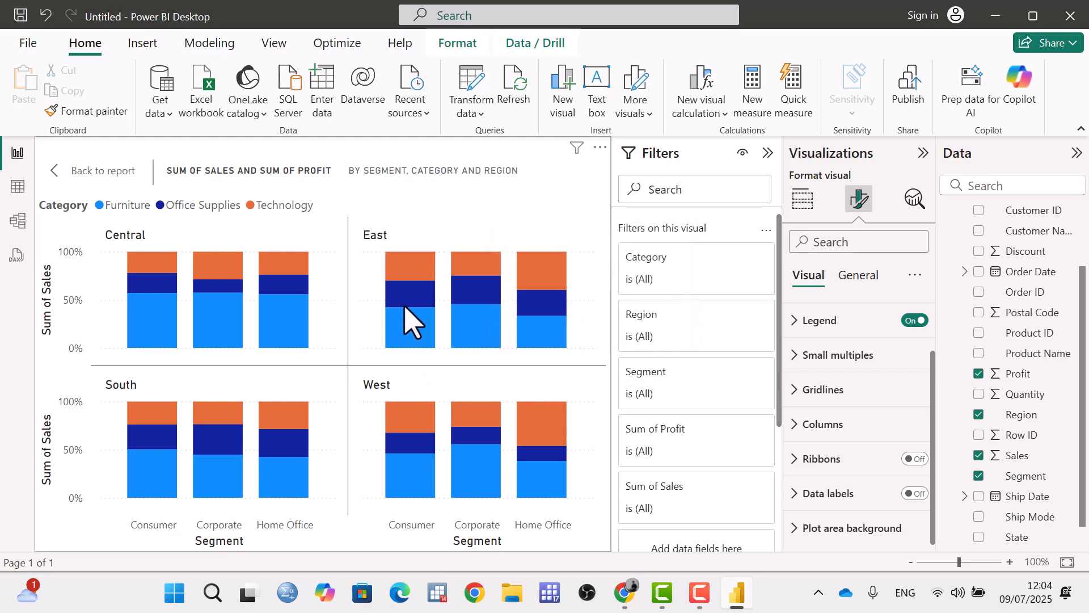
mouse_move(413, 335)
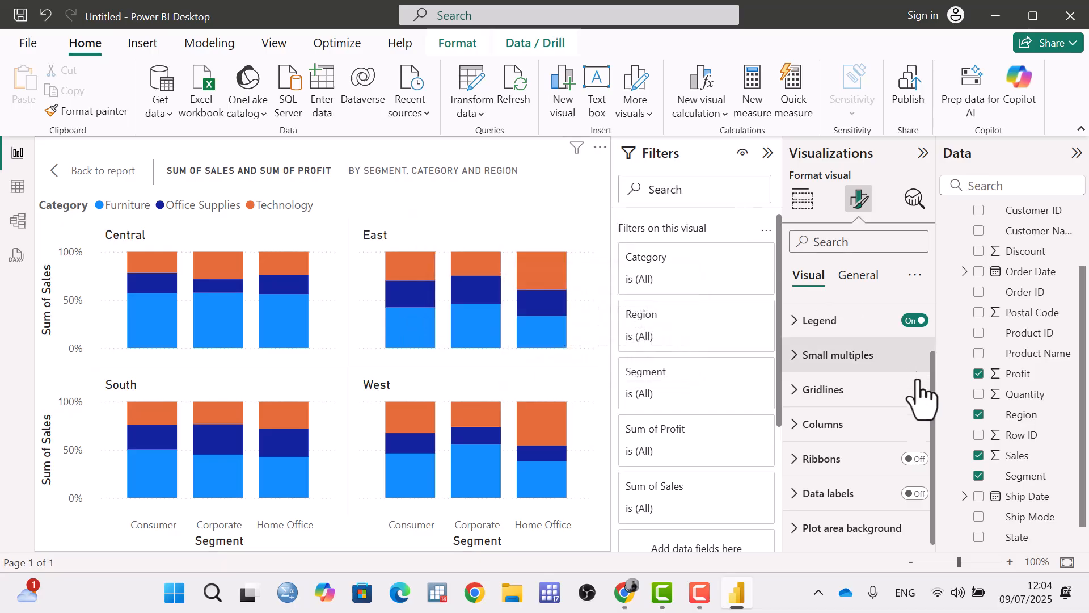
left_click(919, 494)
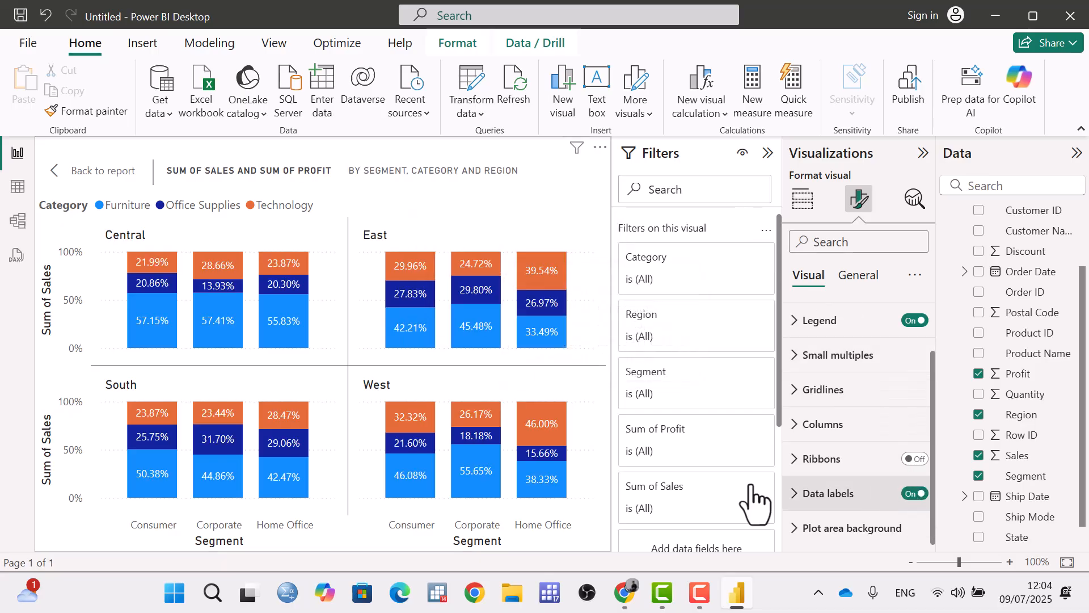
mouse_move(147, 330)
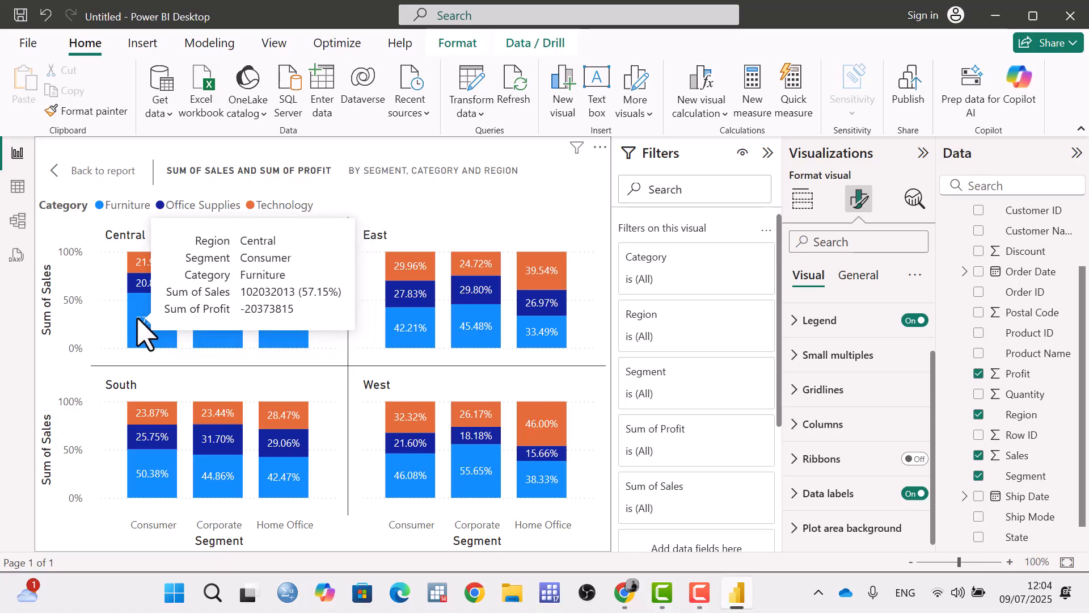
mouse_move(151, 266)
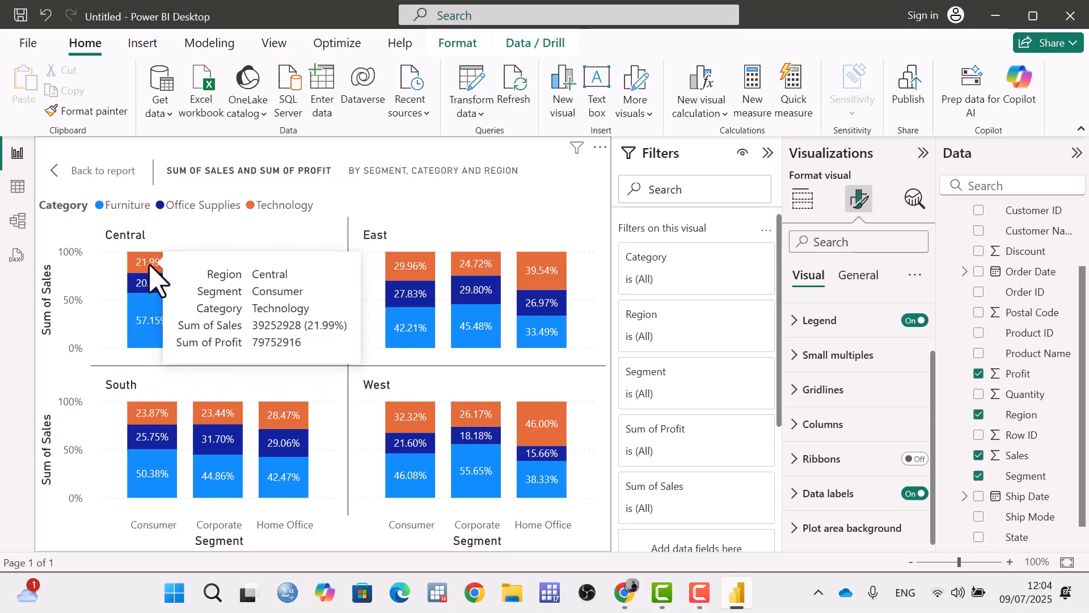
Hide the data labels for the Furniture series only.
left_click(793, 494)
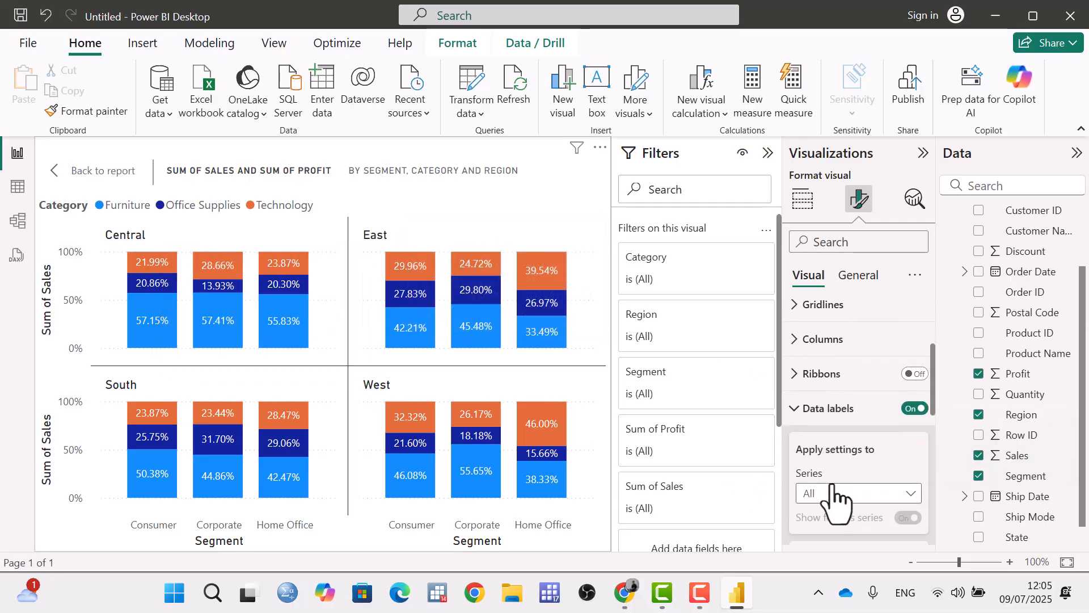
scroll(834, 493, "down", 3)
left_click(866, 325)
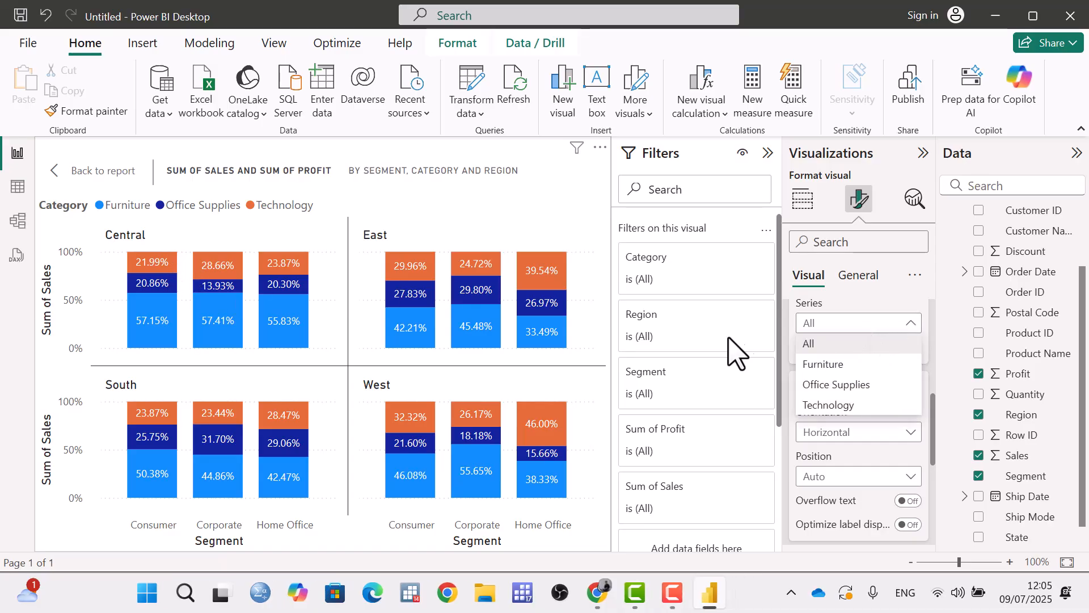
left_click(826, 363)
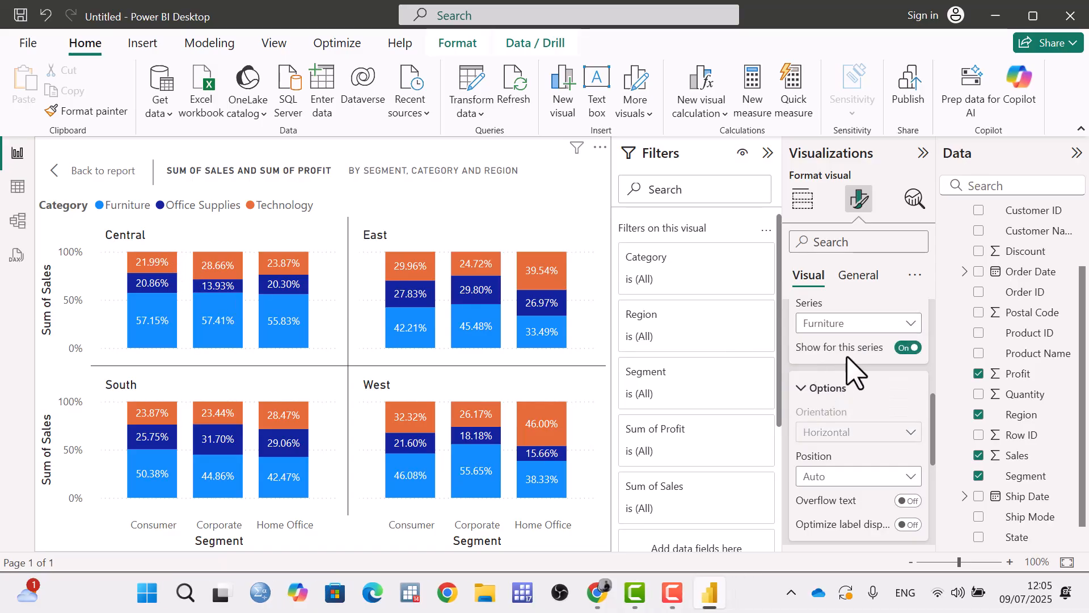
left_click(909, 348)
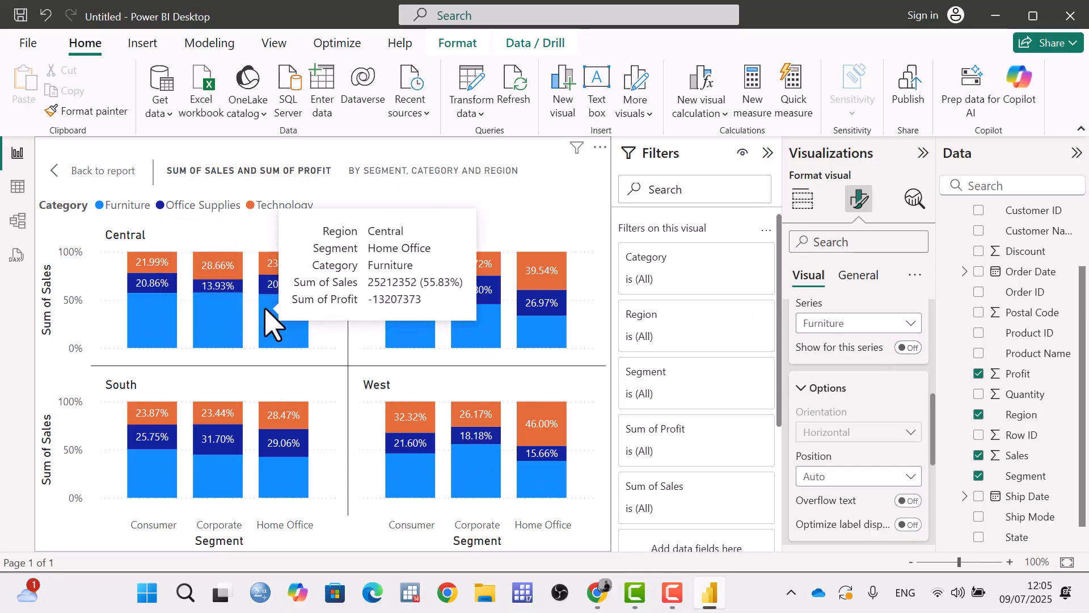
Switch the data label settings to the Office Supplies series and hide its labels.
left_click(856, 324)
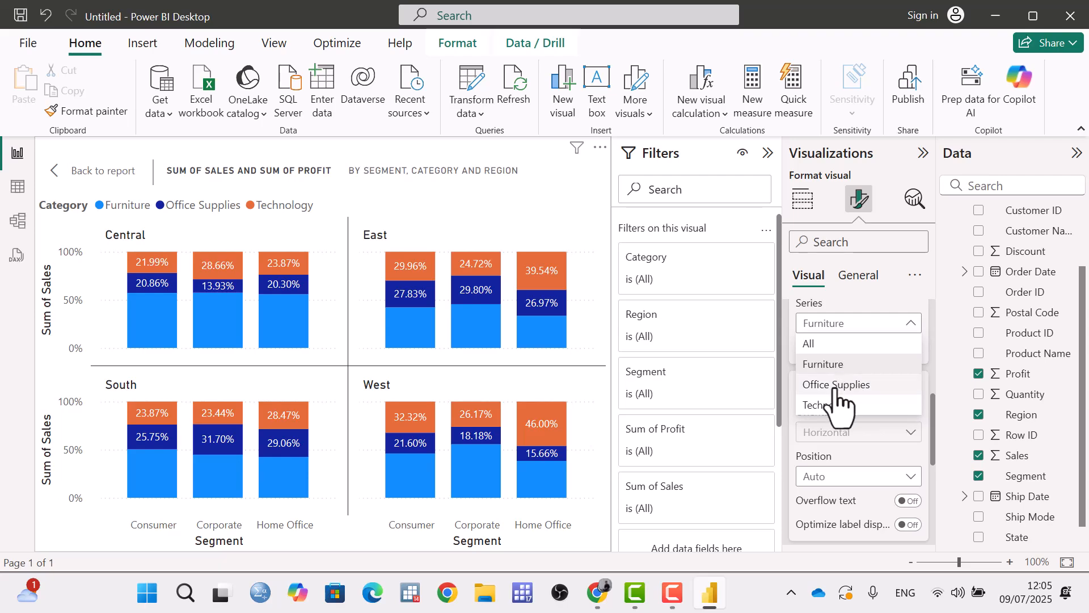
left_click(831, 384)
left_click(908, 348)
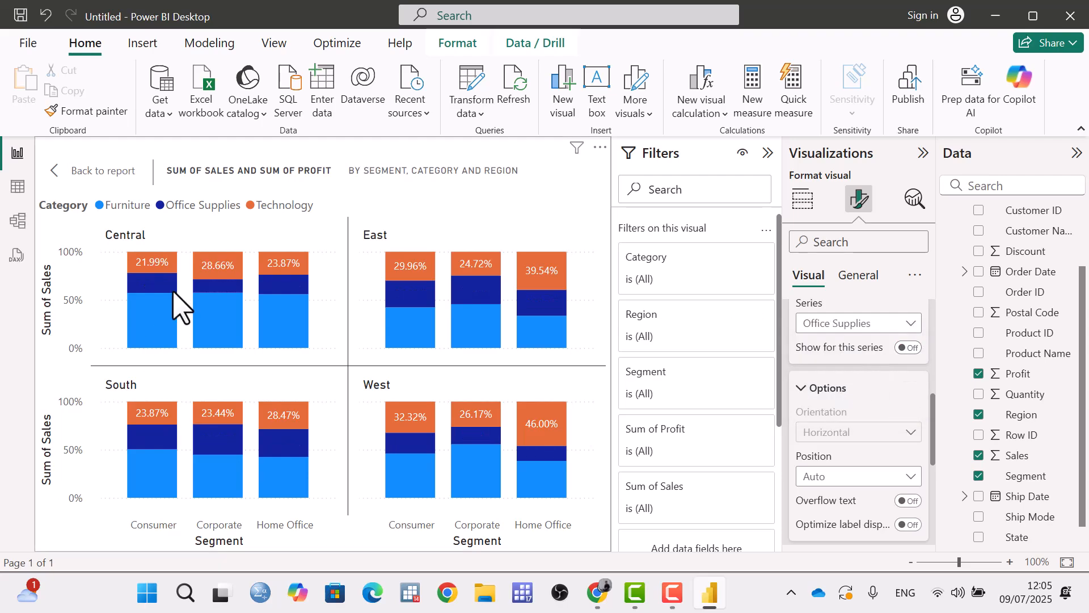
mouse_move(161, 272)
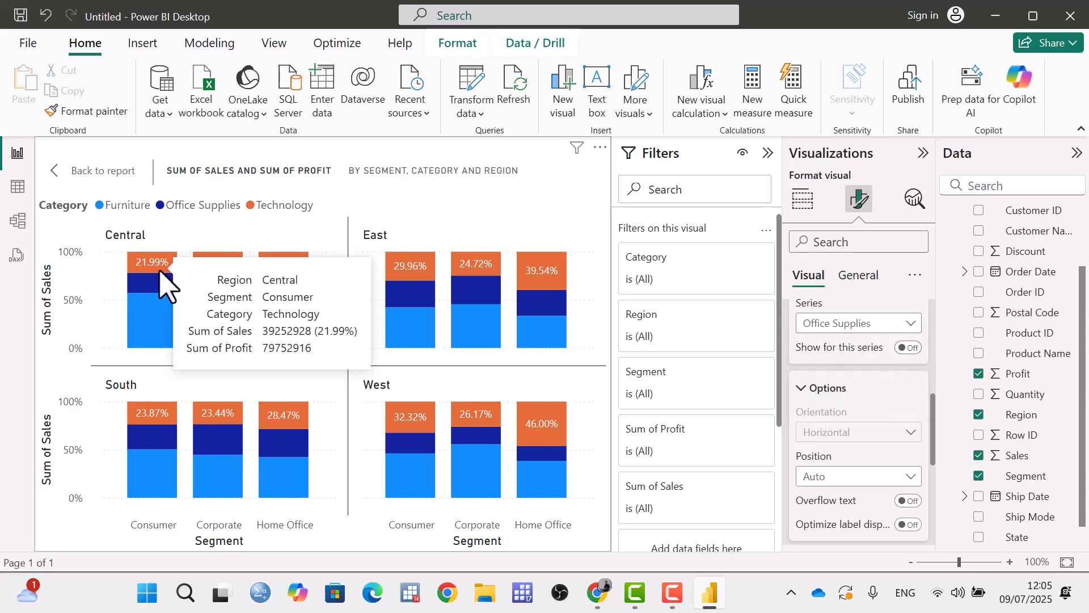
Show the data labels again for the Office Supplies series and for the Furniture series.
left_click(907, 348)
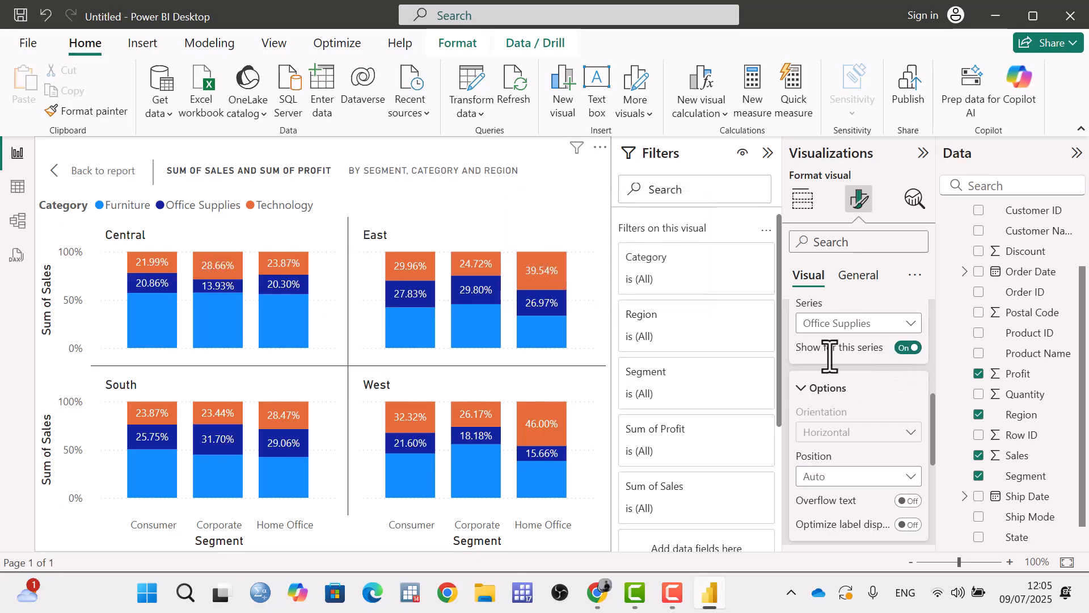
left_click(898, 326)
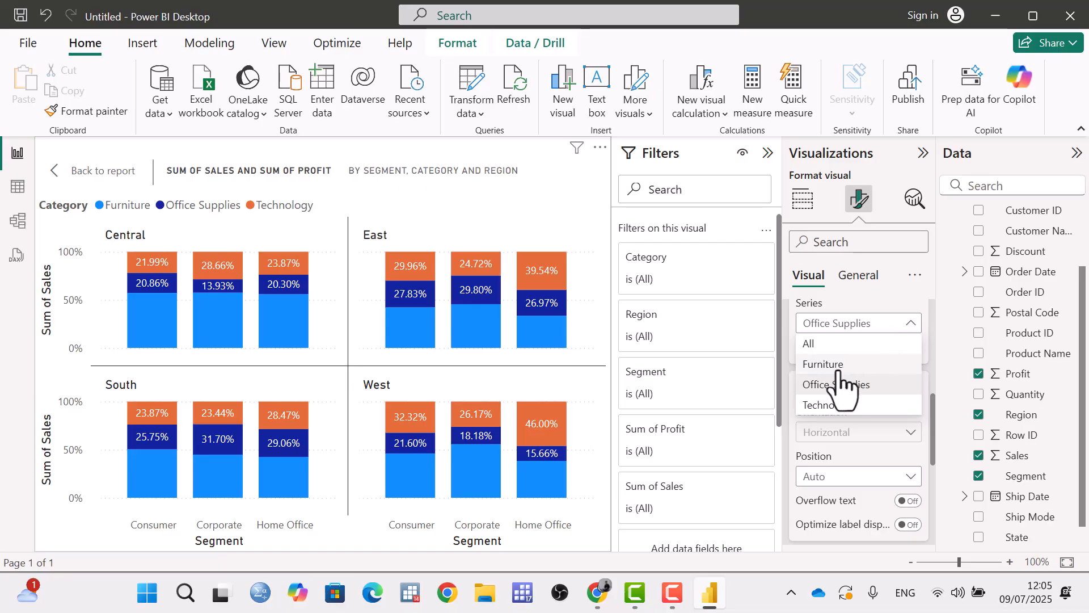
left_click(834, 363)
left_click(908, 348)
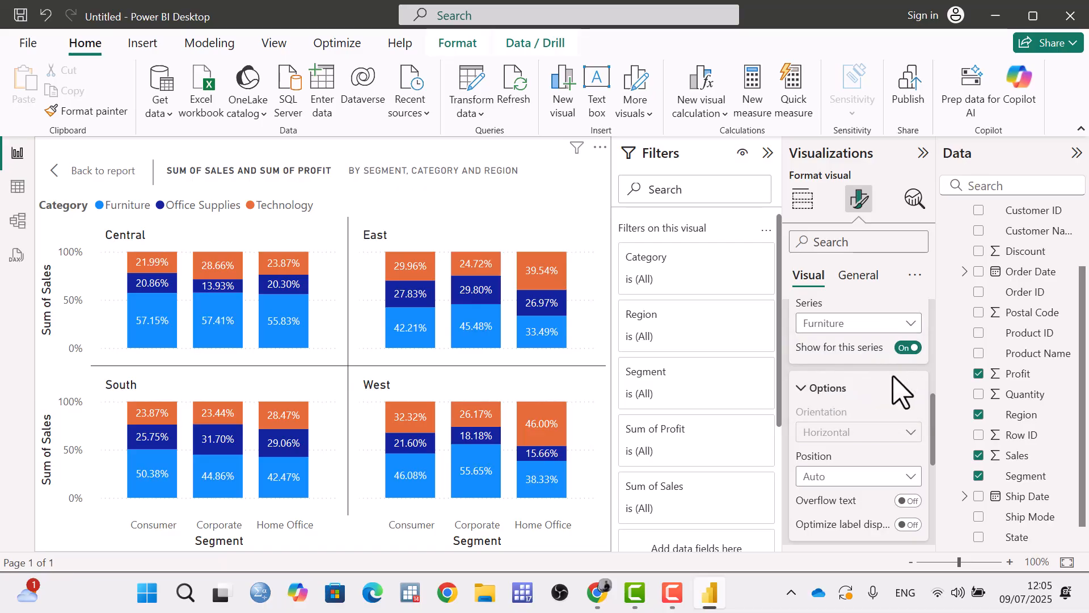
Try the Inside end, Inside center and Inside base positions for the Furniture data labels, and return the position to Auto.
scroll(885, 397, "down", 3)
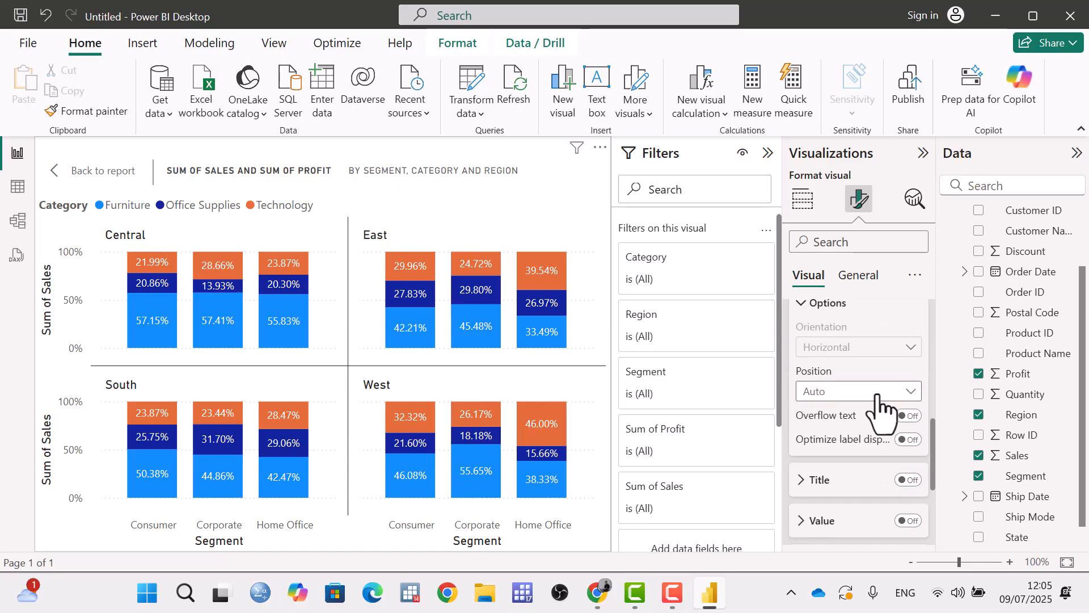
left_click(878, 397)
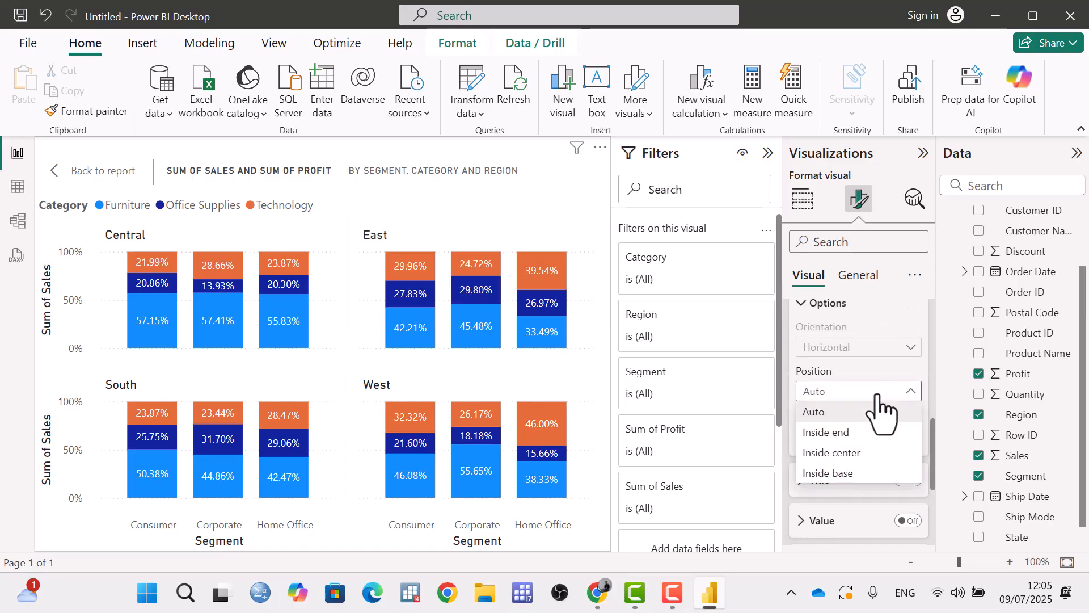
left_click(869, 436)
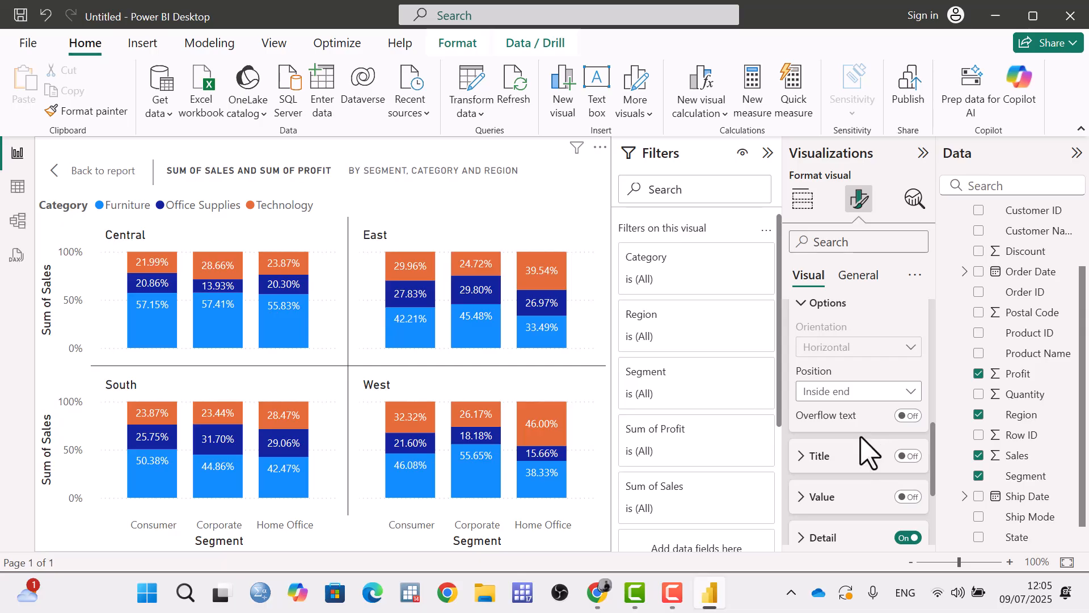
left_click(897, 393)
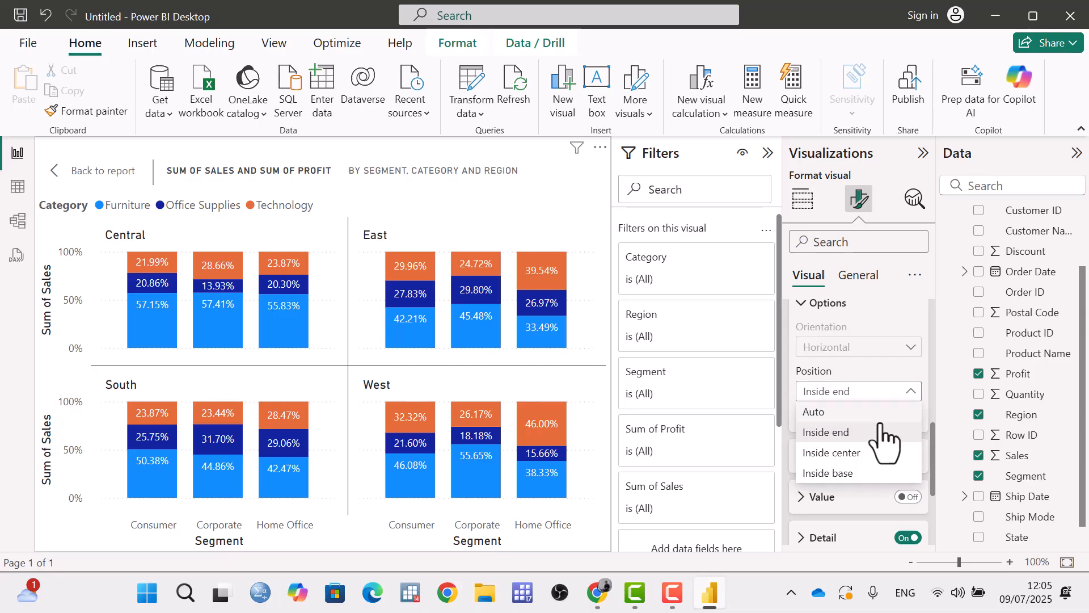
left_click(864, 454)
left_click(888, 396)
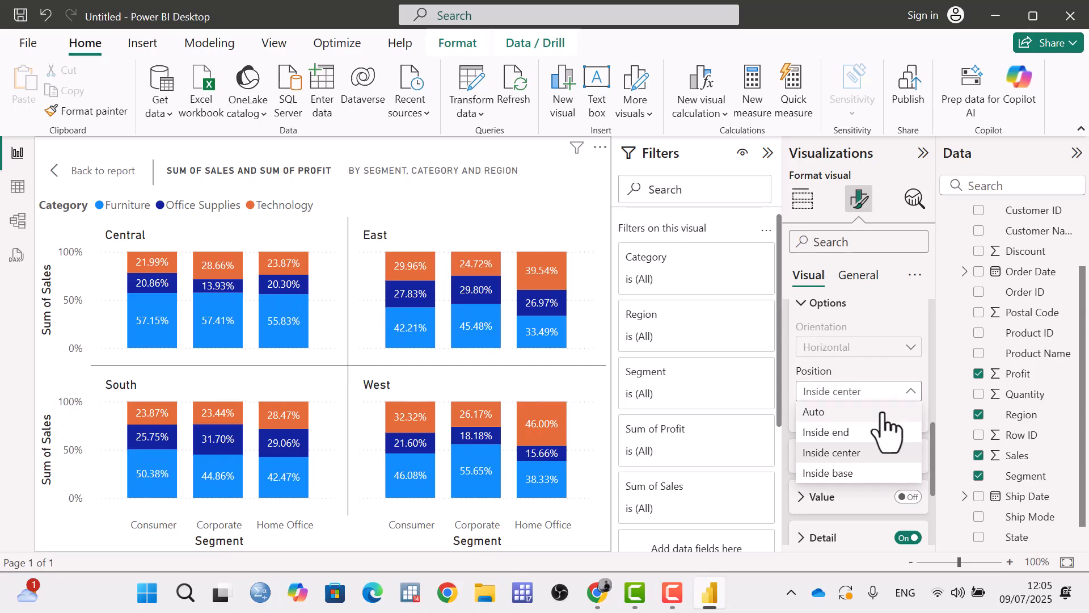
left_click(858, 476)
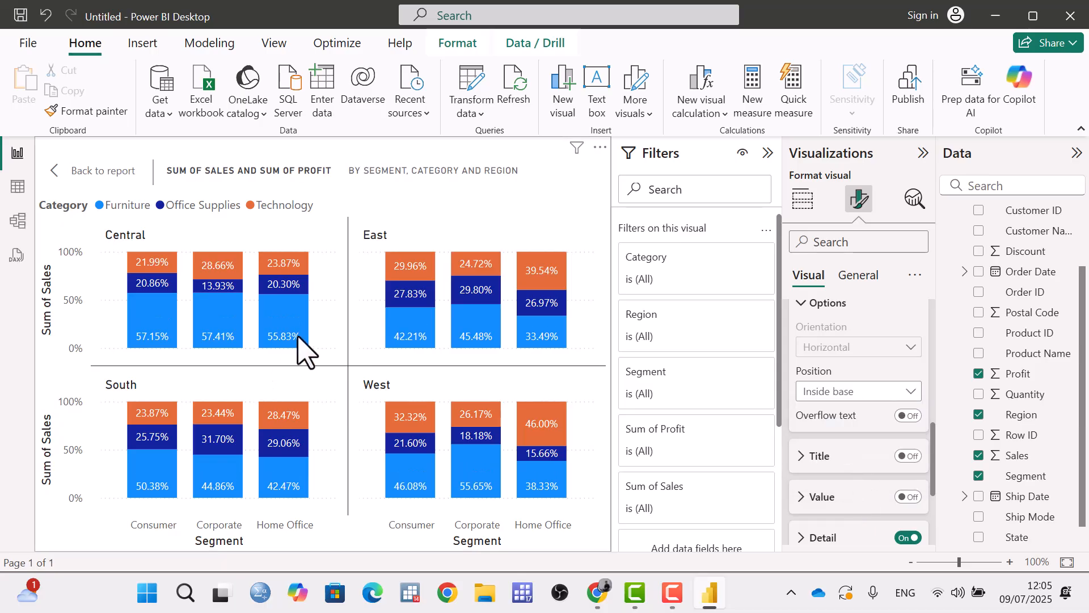
left_click(899, 393)
left_click(860, 411)
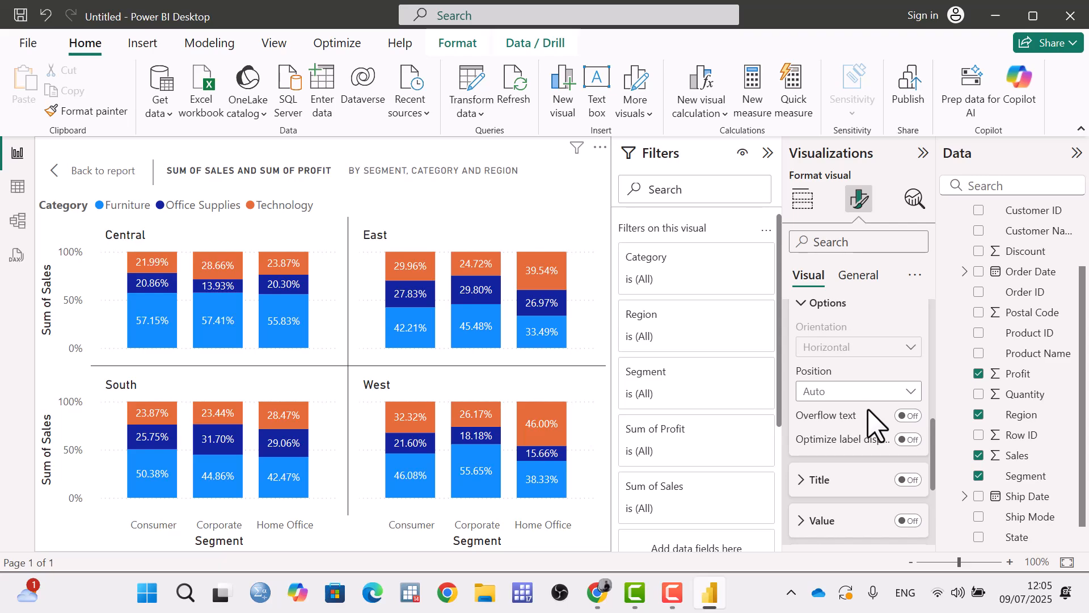
Turn on the title of the Furniture data labels and set its font to Tahoma.
left_click(908, 480)
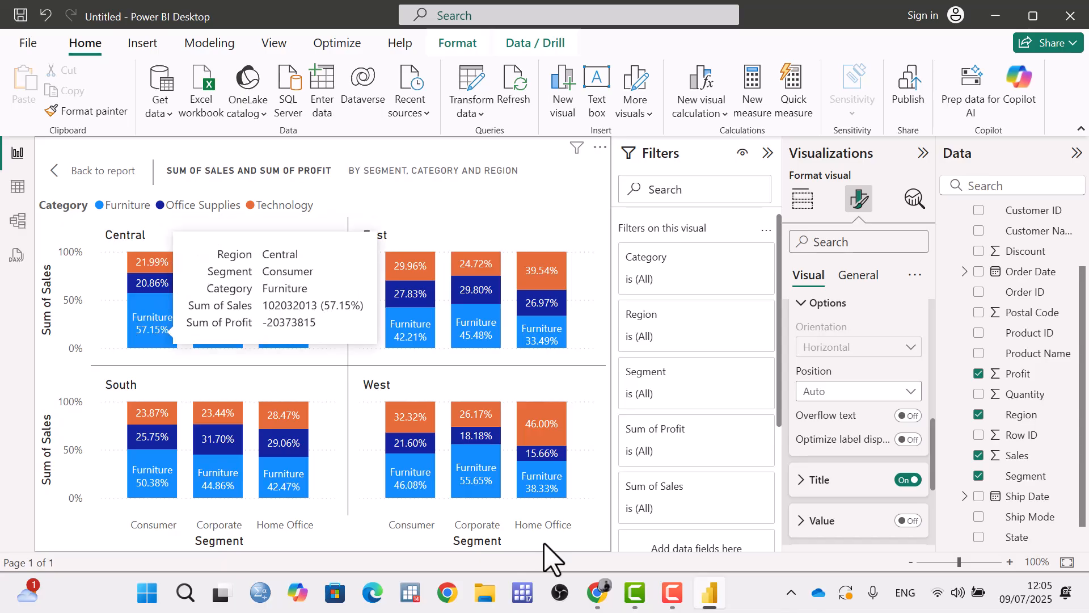
left_click(802, 481)
scroll(834, 479, "down", 3)
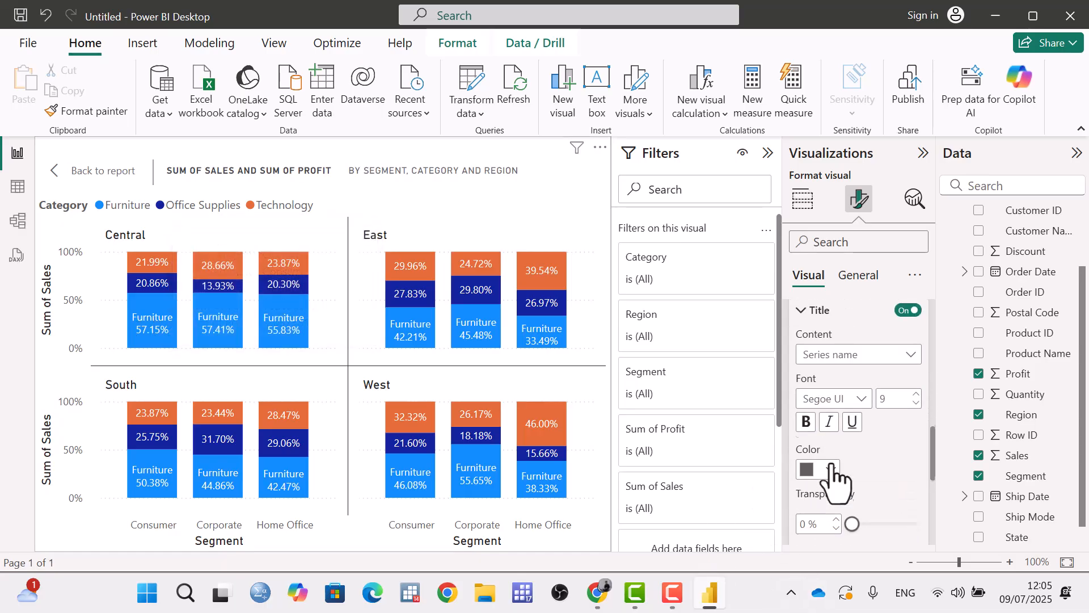
left_click(886, 363)
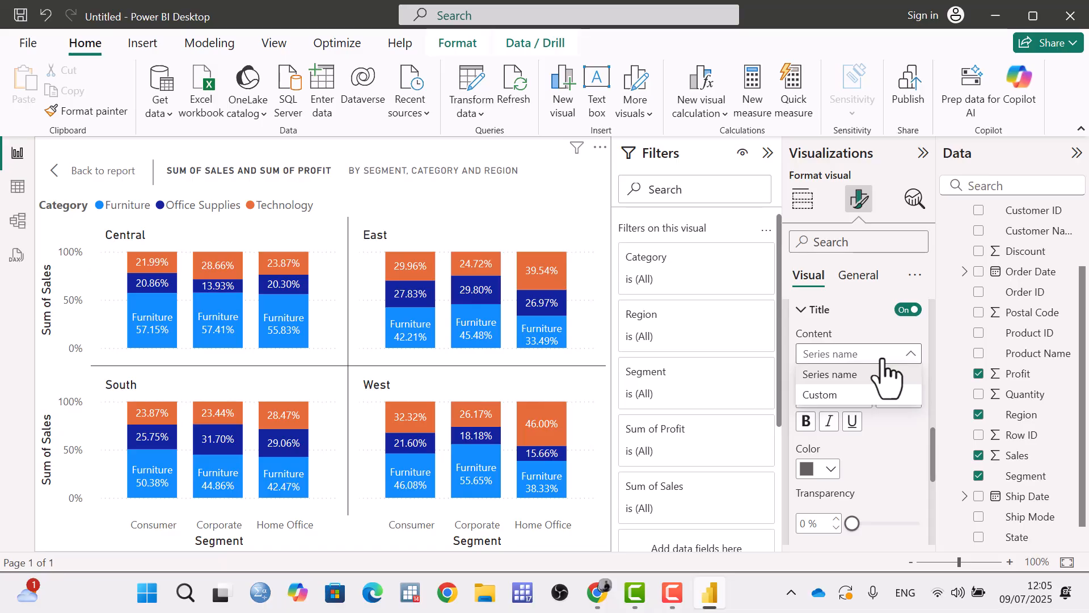
left_click(883, 360)
left_click(860, 397)
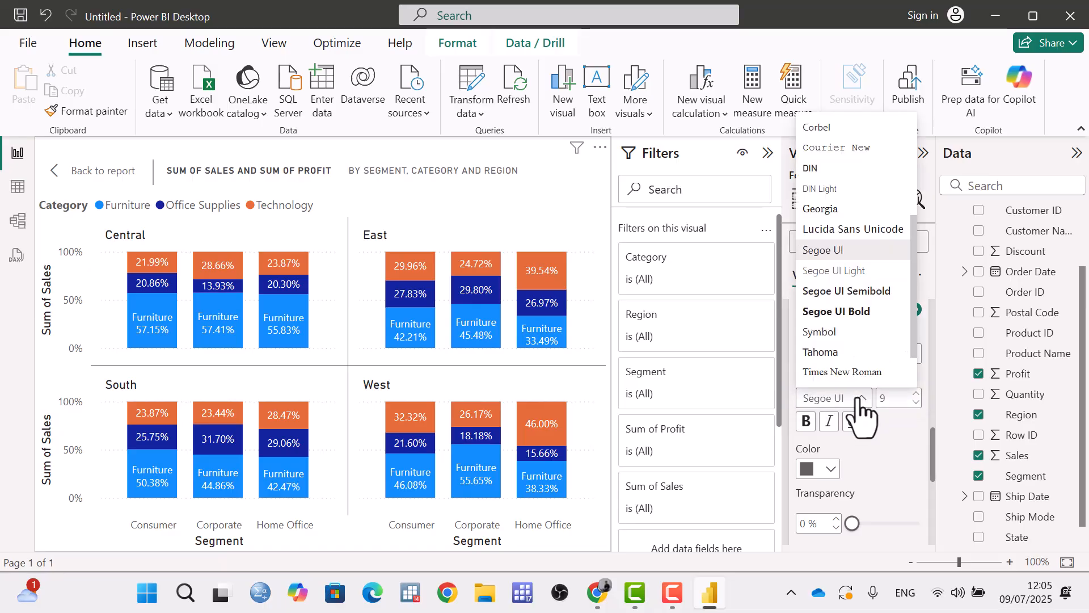
left_click(849, 354)
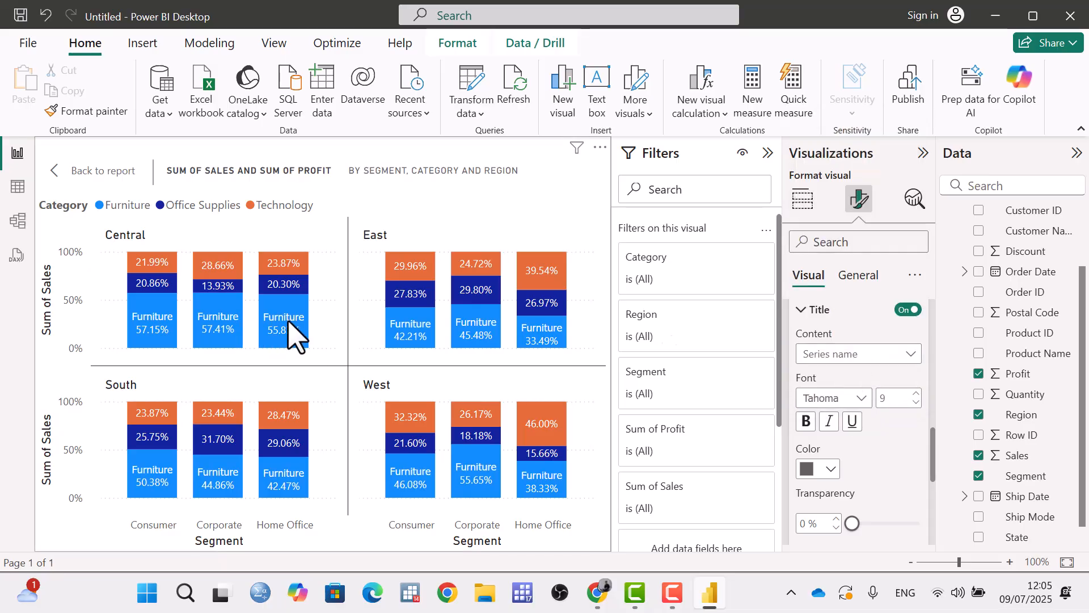
Color the Furniture data label title black and set its transparency to 23%.
left_click(817, 471)
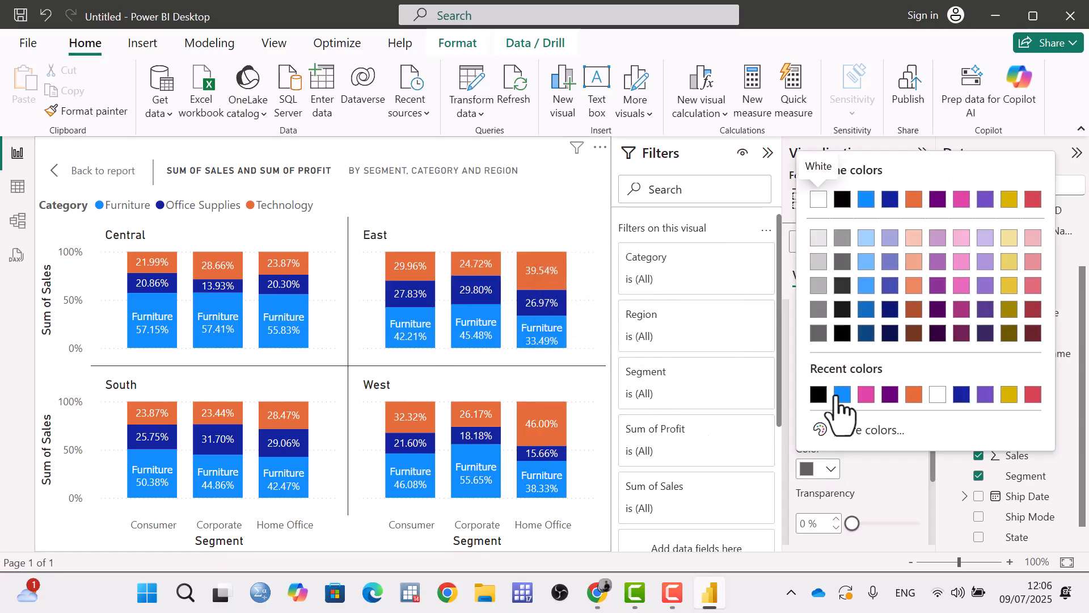
left_click(819, 394)
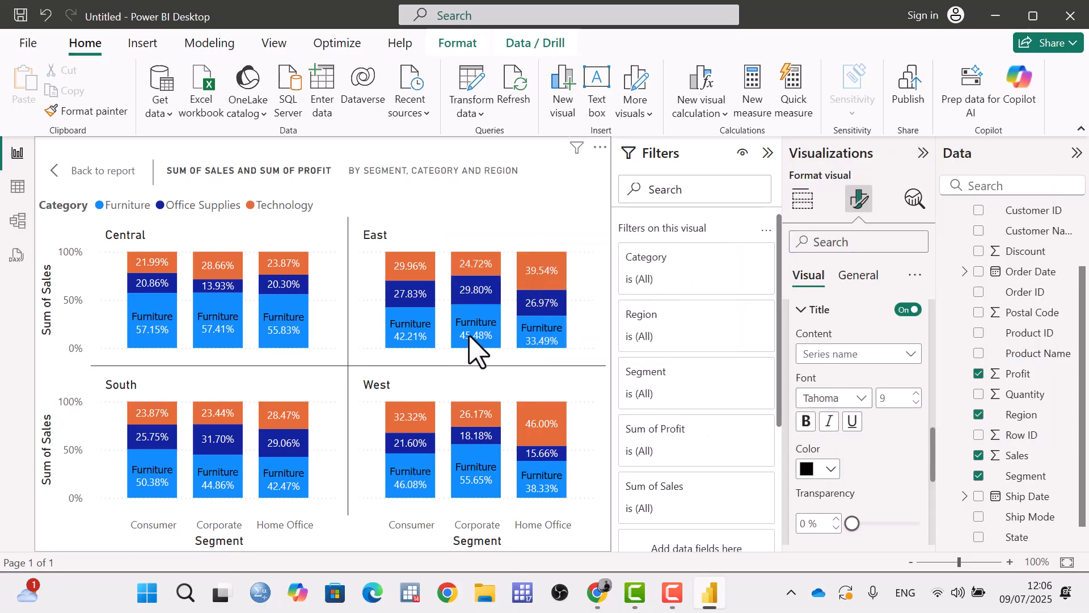
scroll(864, 502, "down", 3)
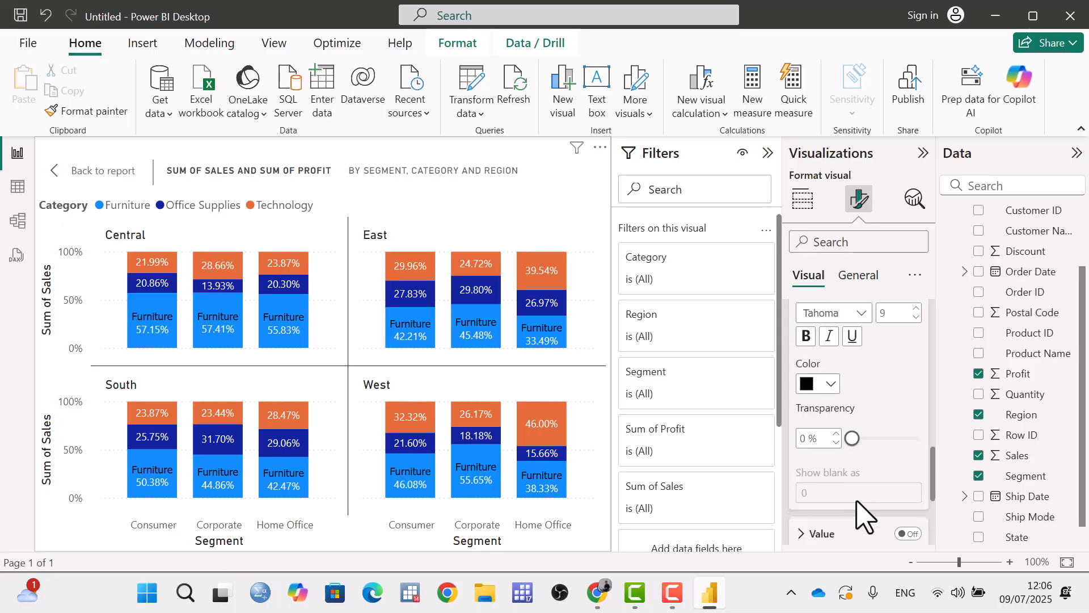
mouse_move(851, 438)
left_mouse_down()
mouse_move(899, 438)
mouse_move(869, 440)
left_mouse_up()
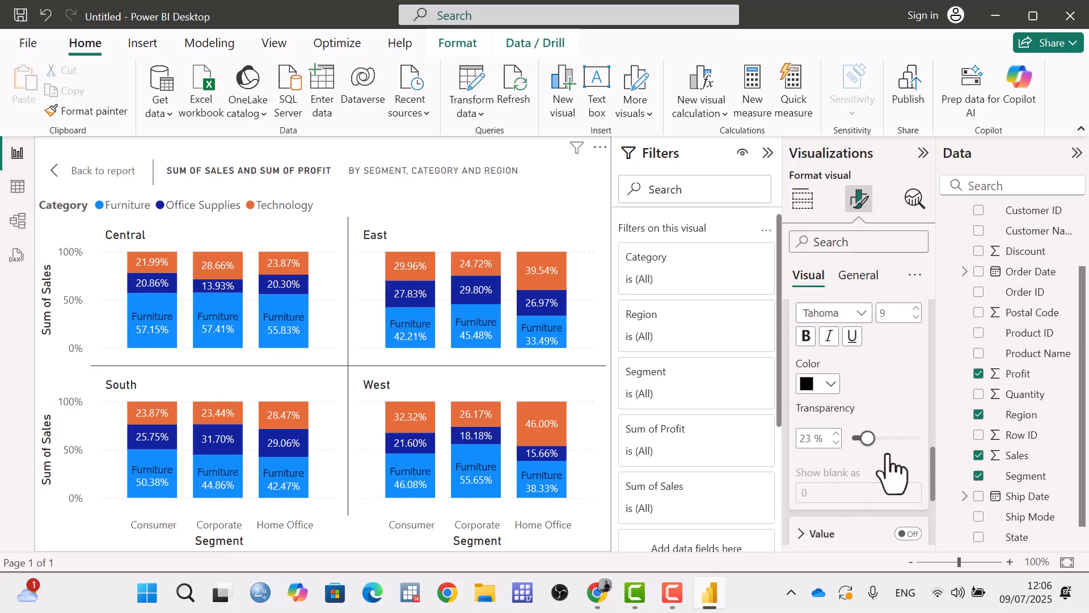
Compare the Technology and Furniture segments of the Central Consumer column, and turn off data labels for the whole chart.
scroll(895, 466, "up", 3)
scroll(868, 462, "up", 6)
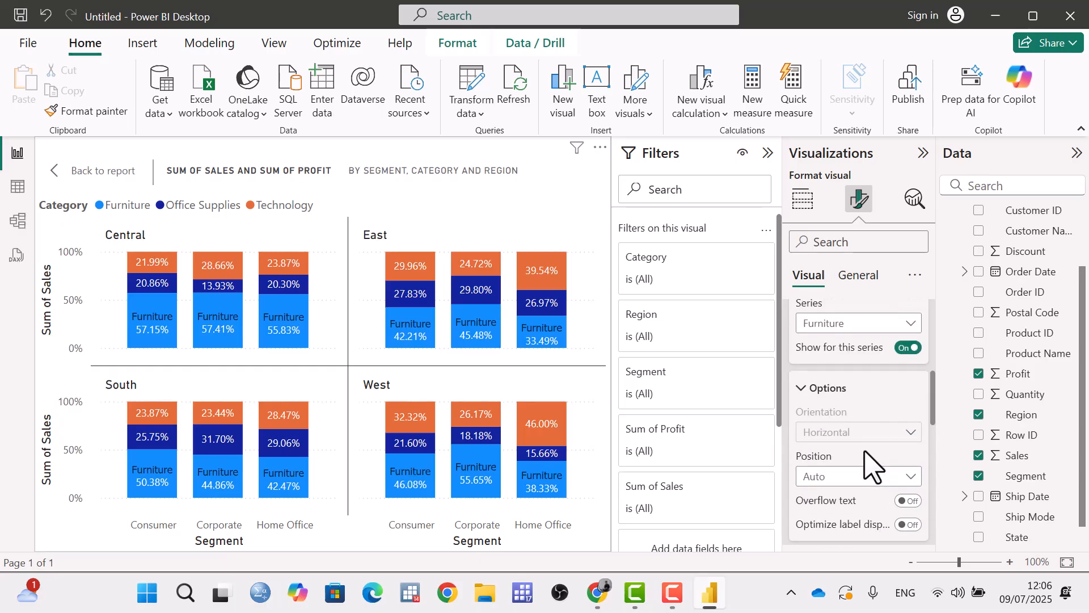
scroll(811, 415, "up", 2)
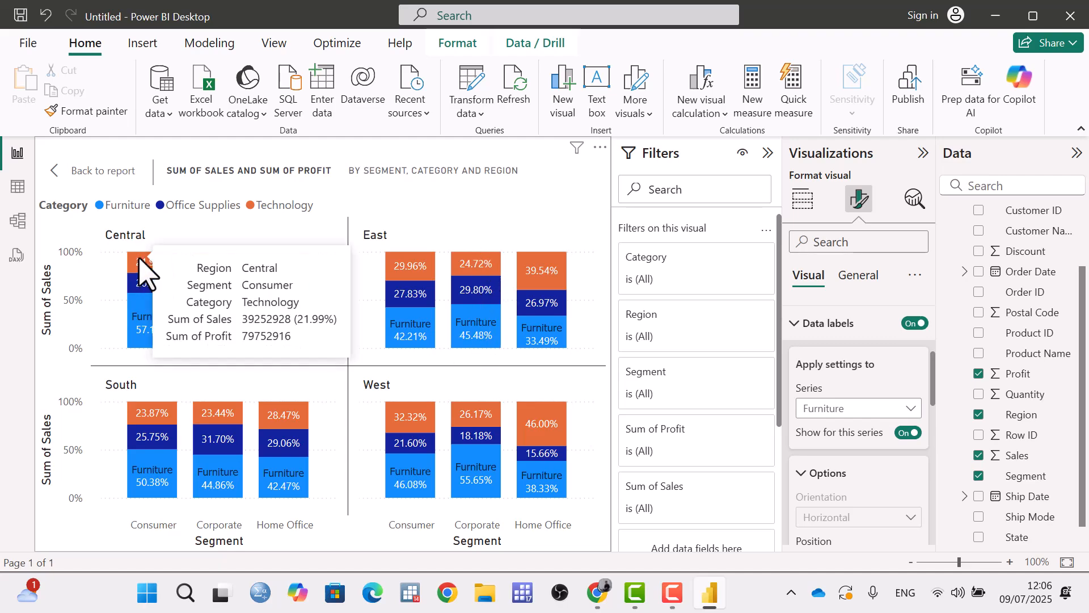
mouse_move(146, 335)
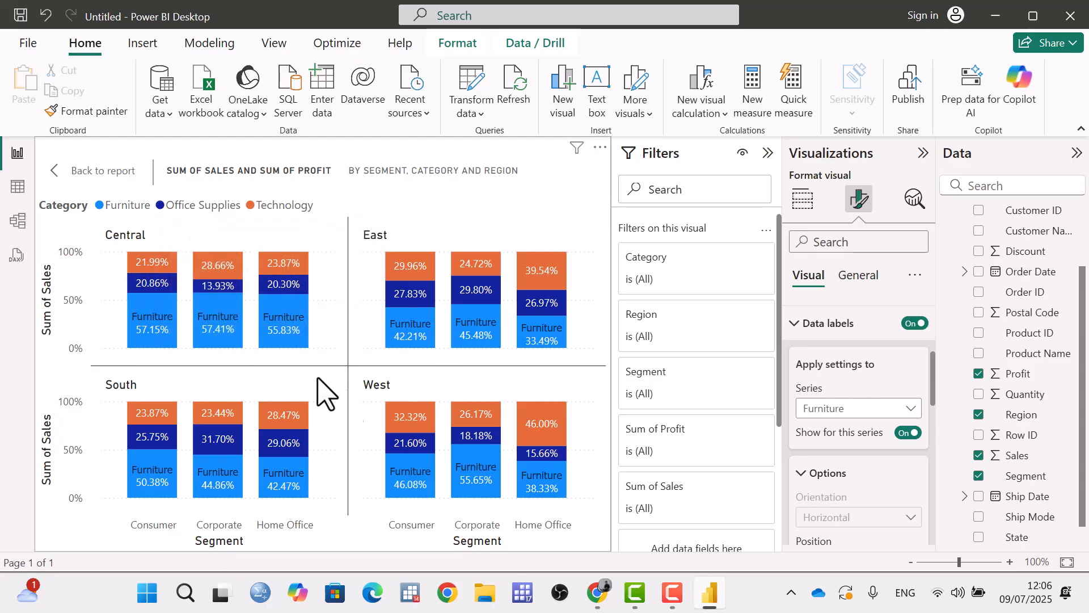
left_click(915, 323)
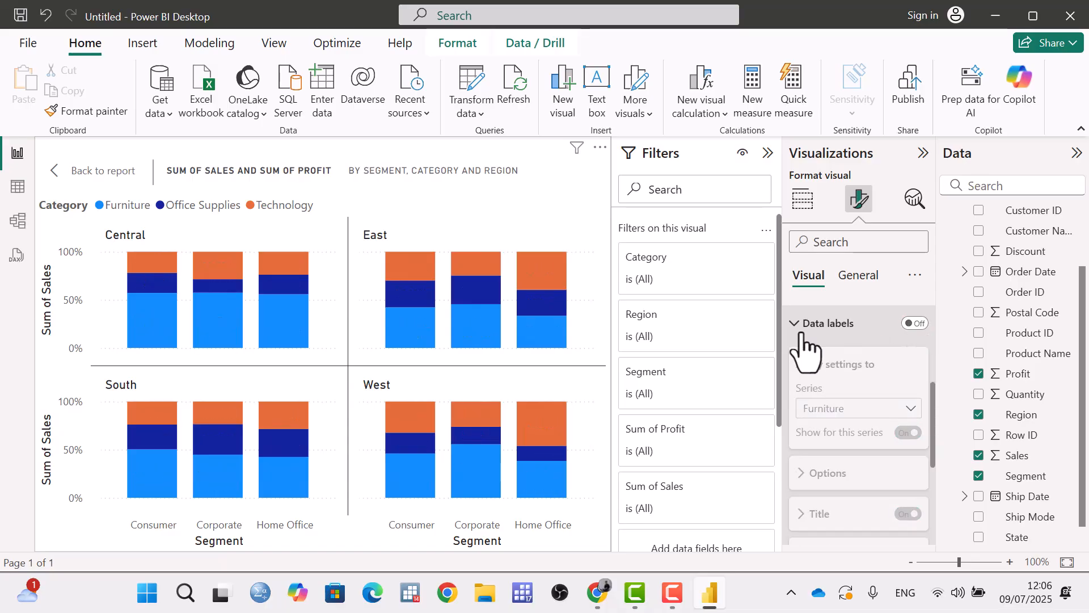
Add the image backgroungd.jpeg from the Desktop as the chart's plot area background.
left_click(801, 336)
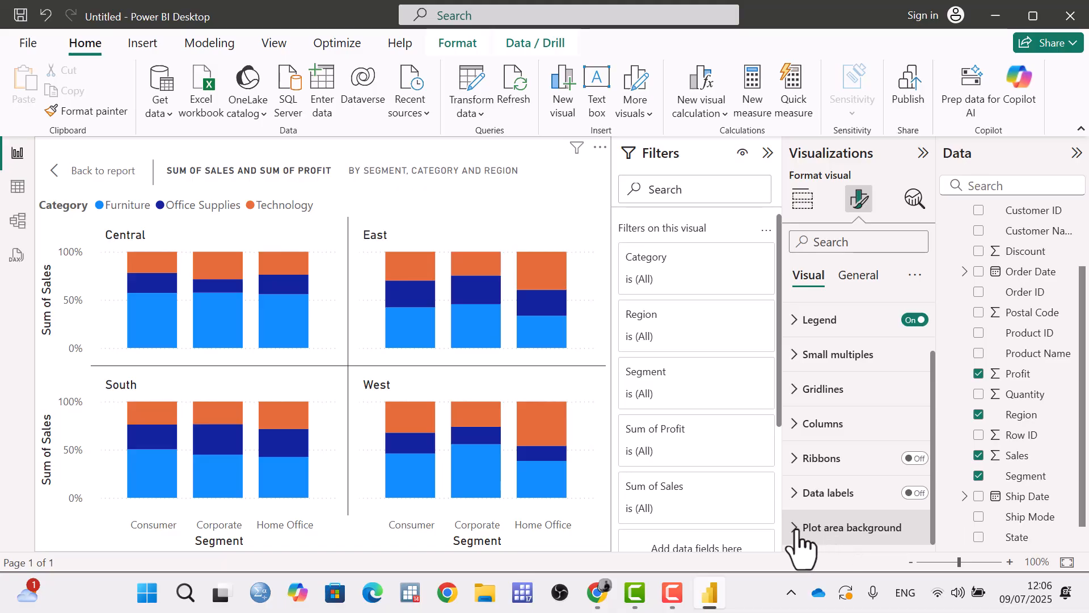
left_click(841, 526)
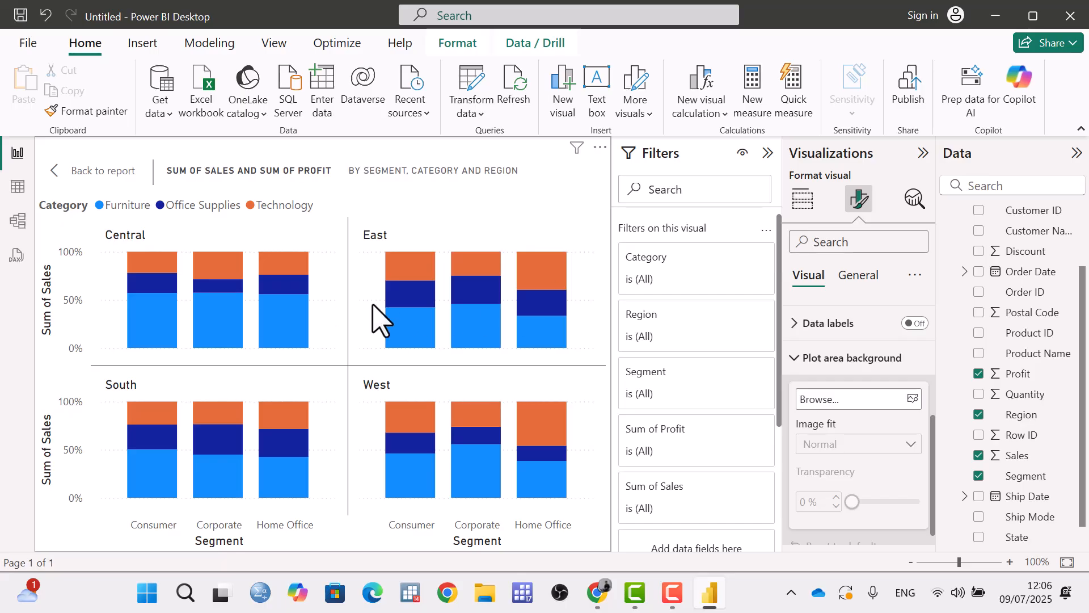
left_click(912, 399)
scroll(62, 212, "up", 5)
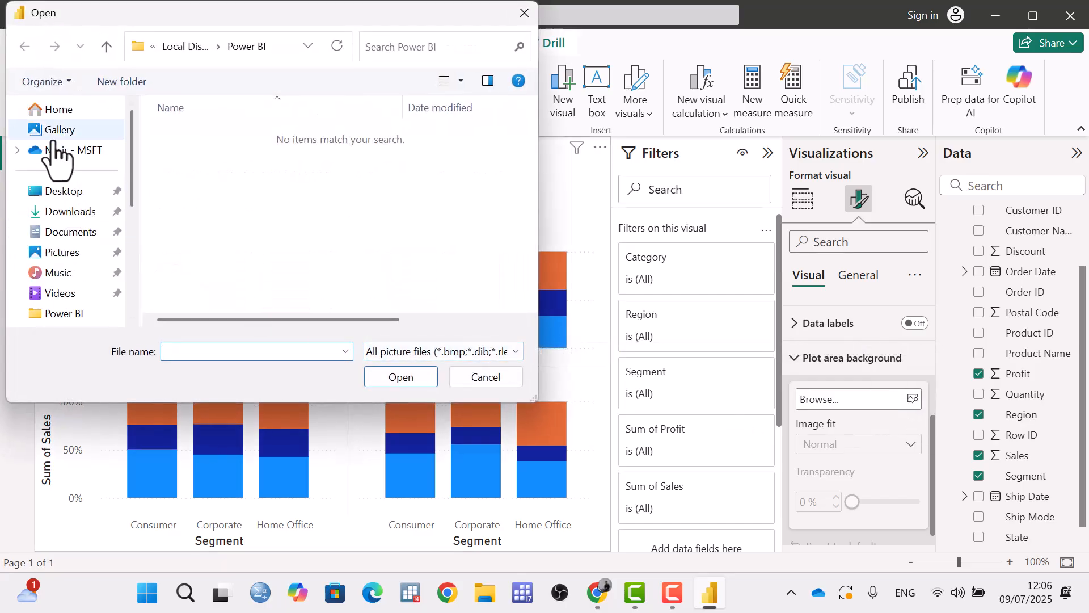
left_click(60, 191)
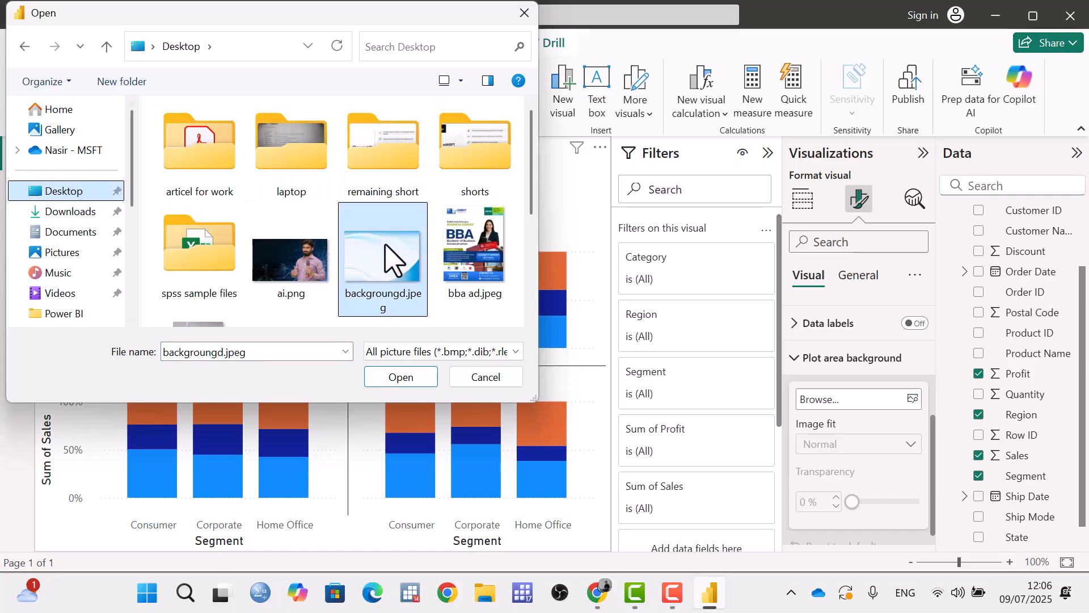
double_click(392, 259)
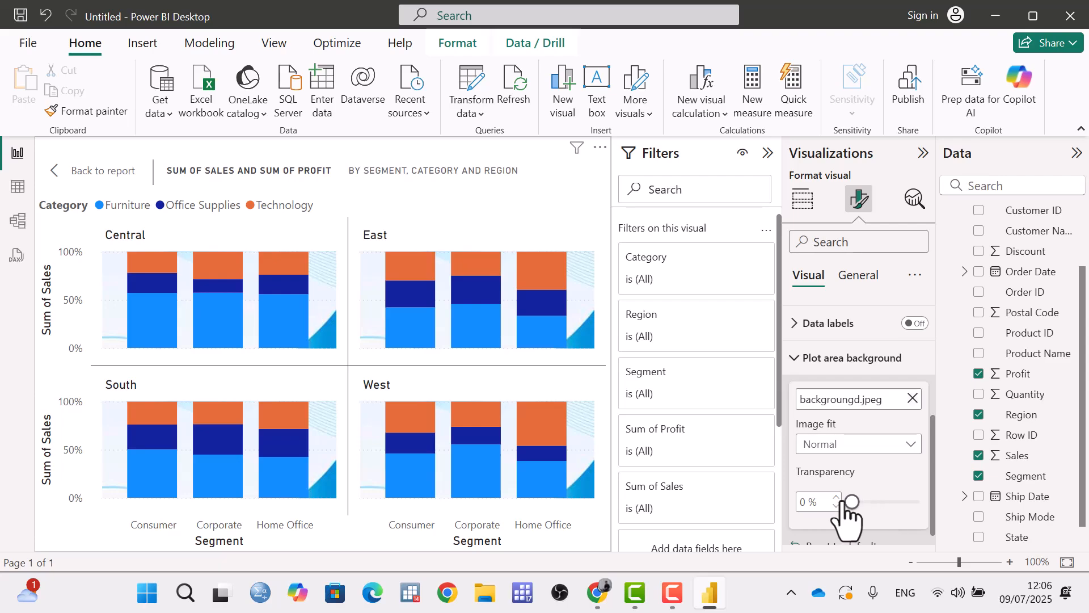
Set the plot area background's image fit to Fill, and reset the plot area background to its defaults.
mouse_move(853, 501)
left_mouse_down()
mouse_move(914, 502)
mouse_move(853, 502)
left_mouse_up()
left_click(893, 448)
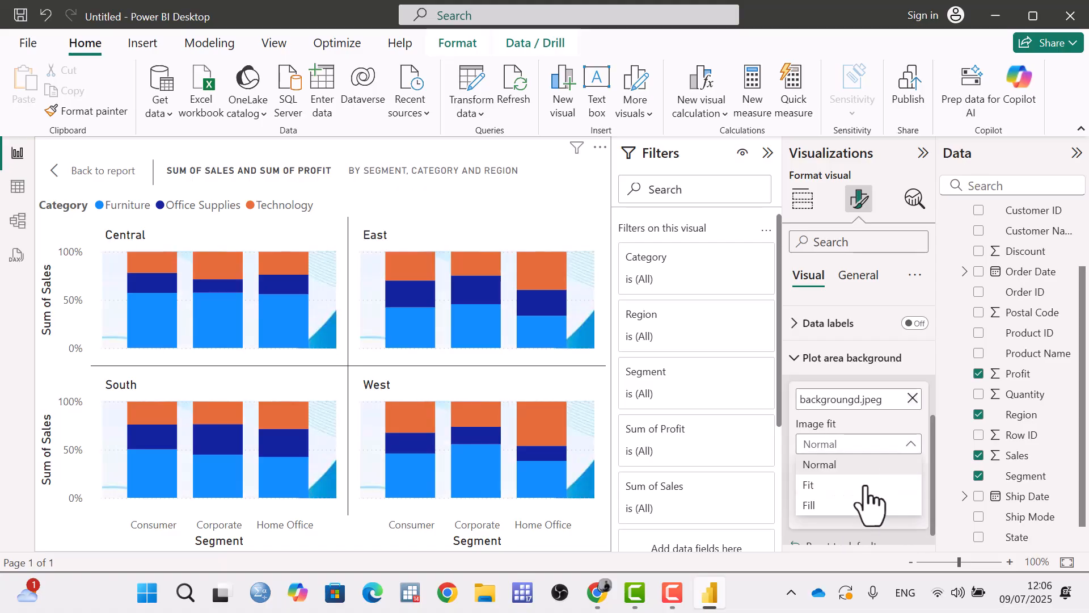
left_click(856, 505)
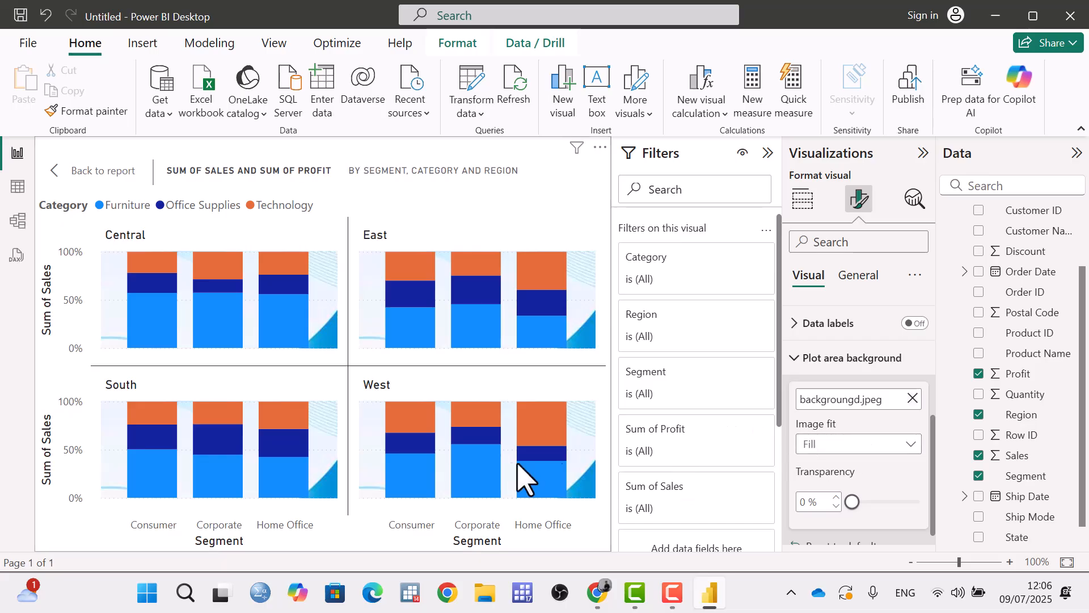
scroll(901, 504, "down", 1)
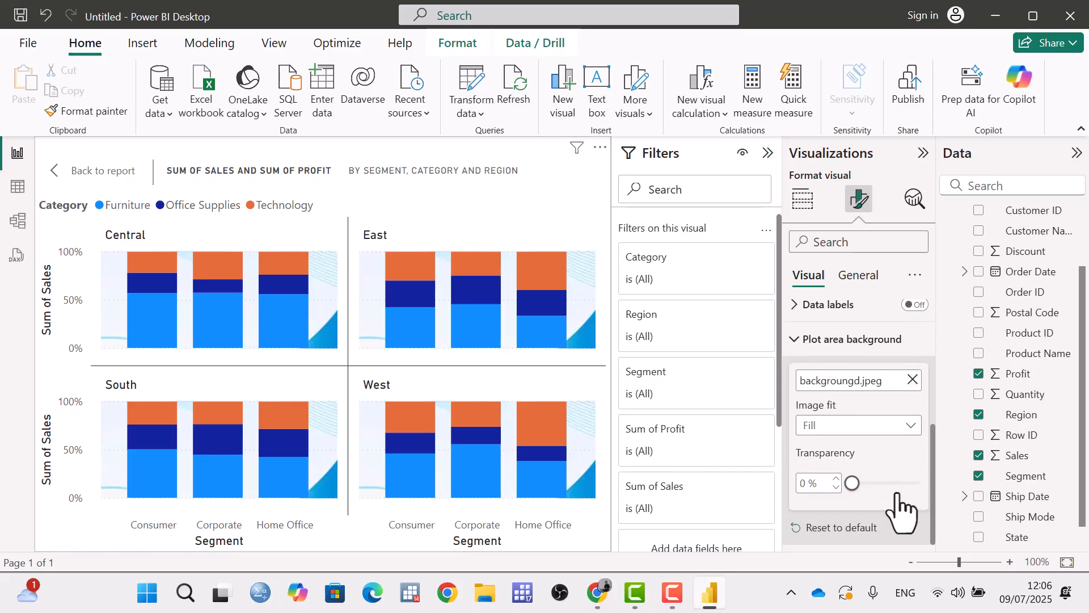
left_click(845, 529)
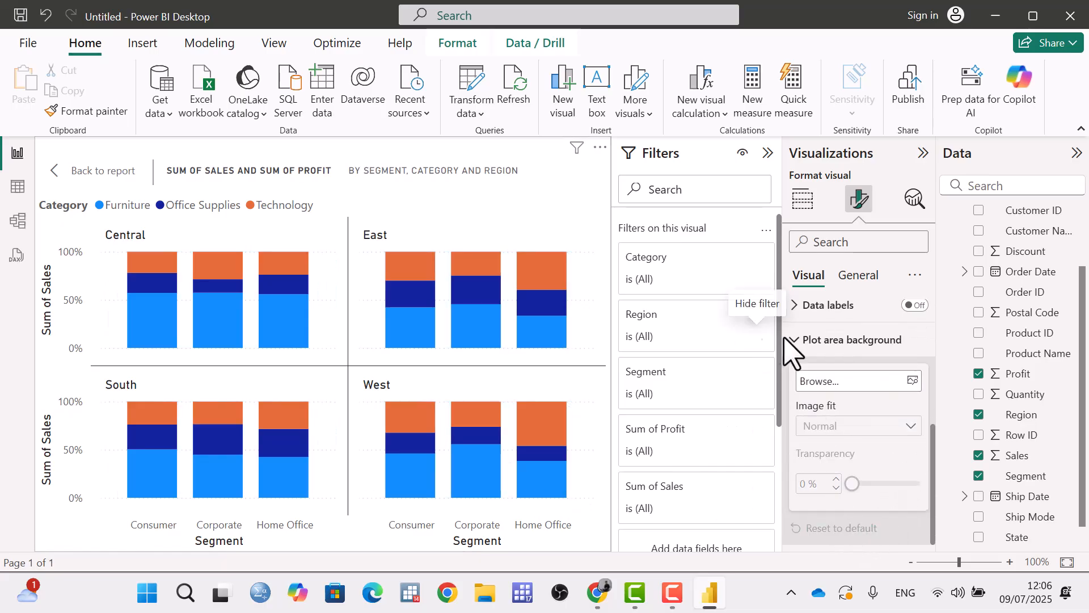
scroll(822, 349, "up", 4)
scroll(845, 354, "down", 3)
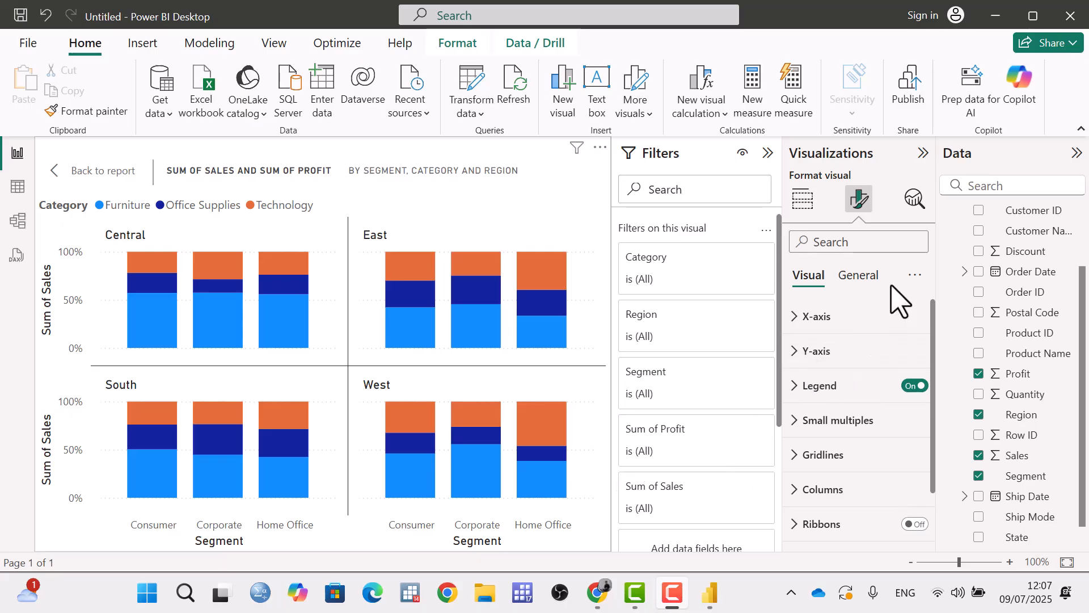
Leave focus mode for the report page and open the chart's general size properties.
left_click(862, 276)
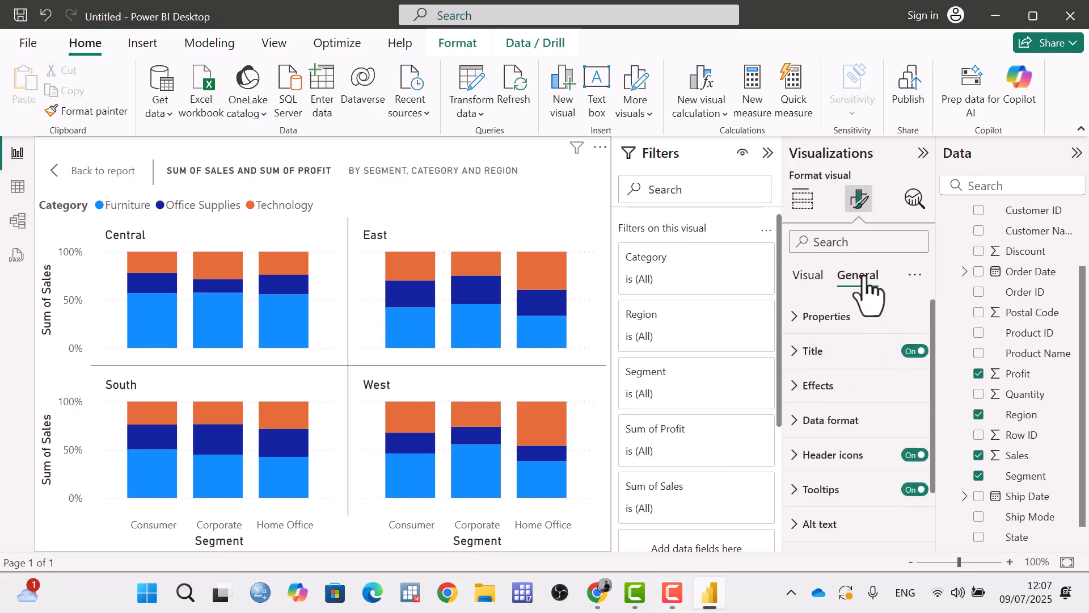
left_click(94, 172)
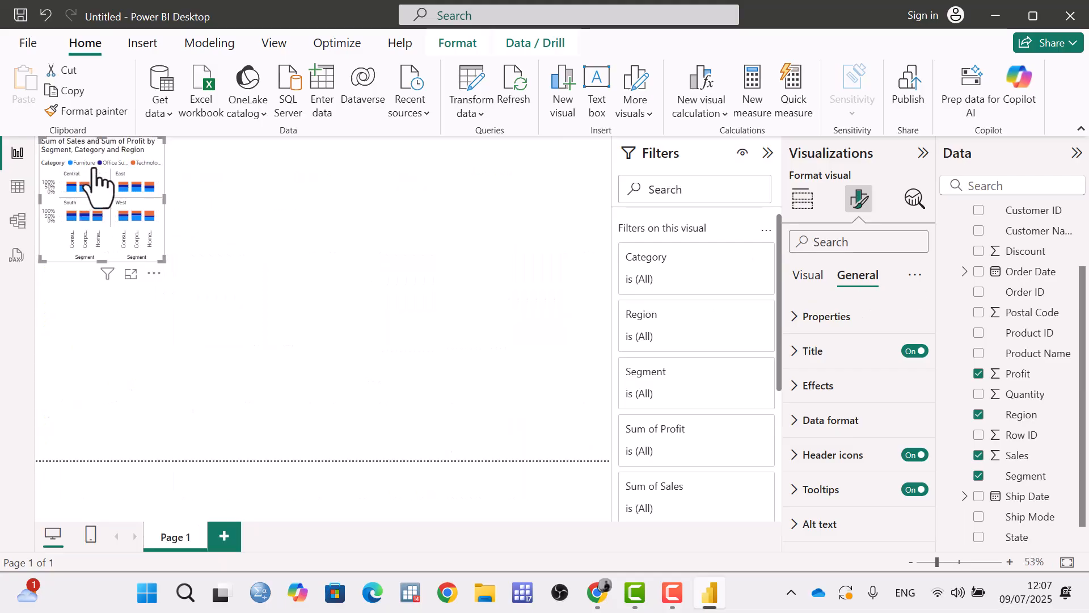
left_click(800, 317)
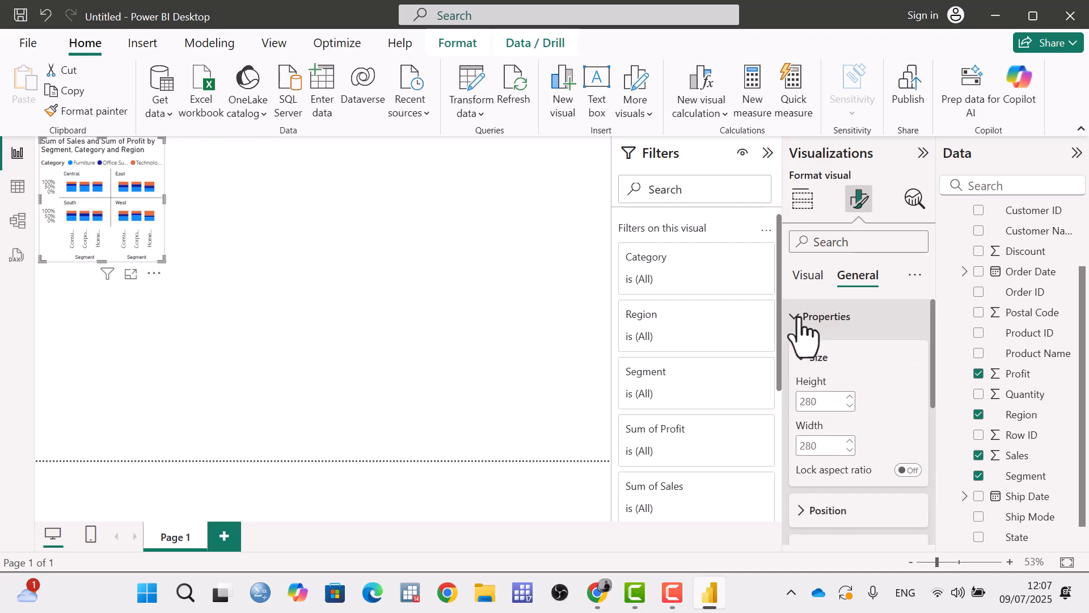
scroll(820, 354, "down", 1)
scroll(834, 346, "up", 1)
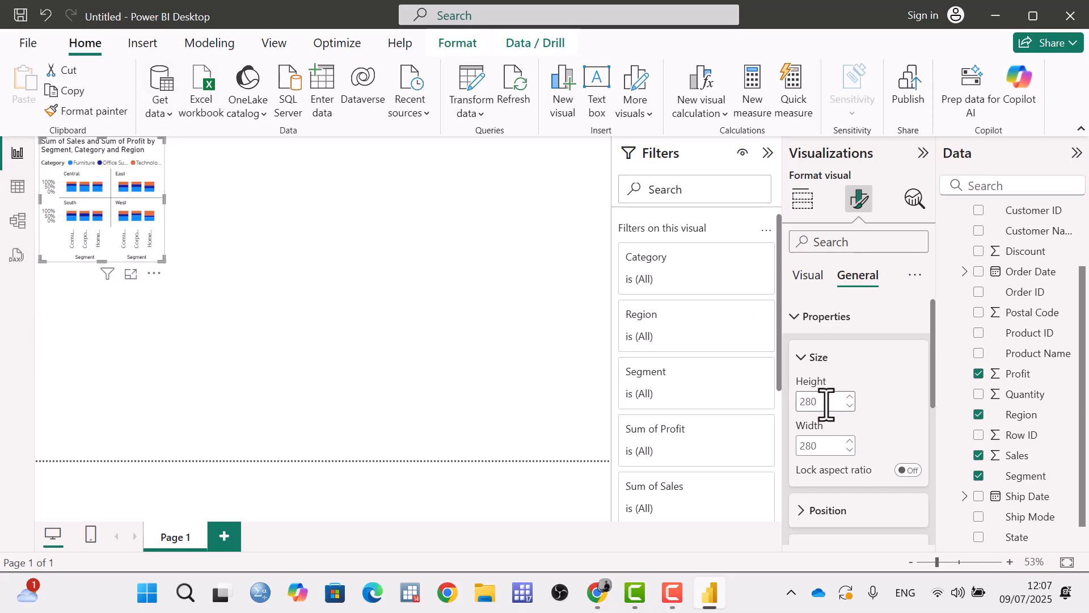
left_click(837, 445)
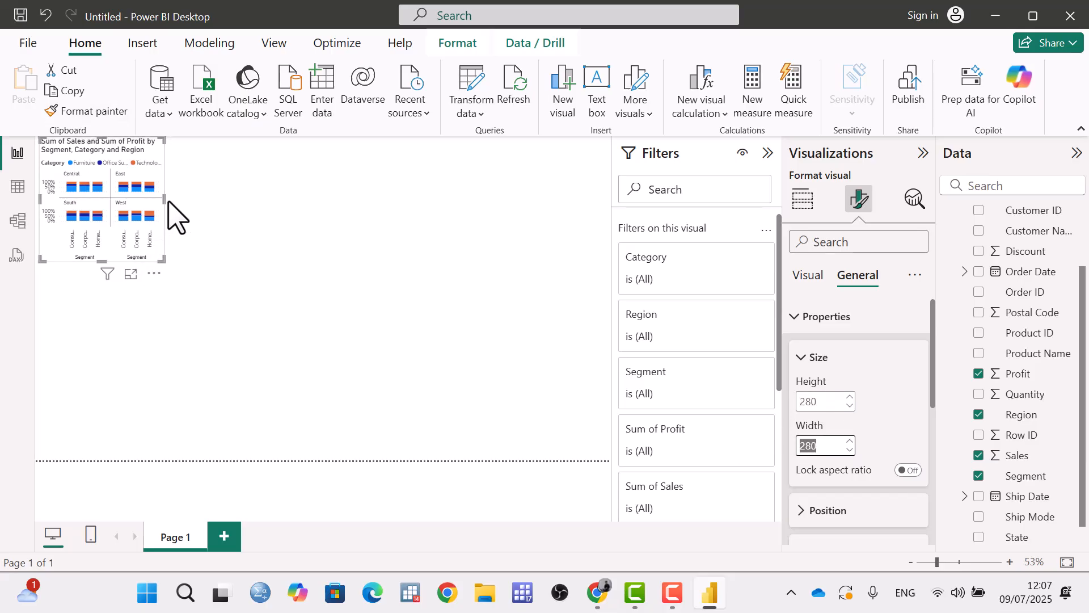
Enlarge the chart on the report canvas to about 417 wide and 338 high.
left_click_drag(164, 199, 261, 211)
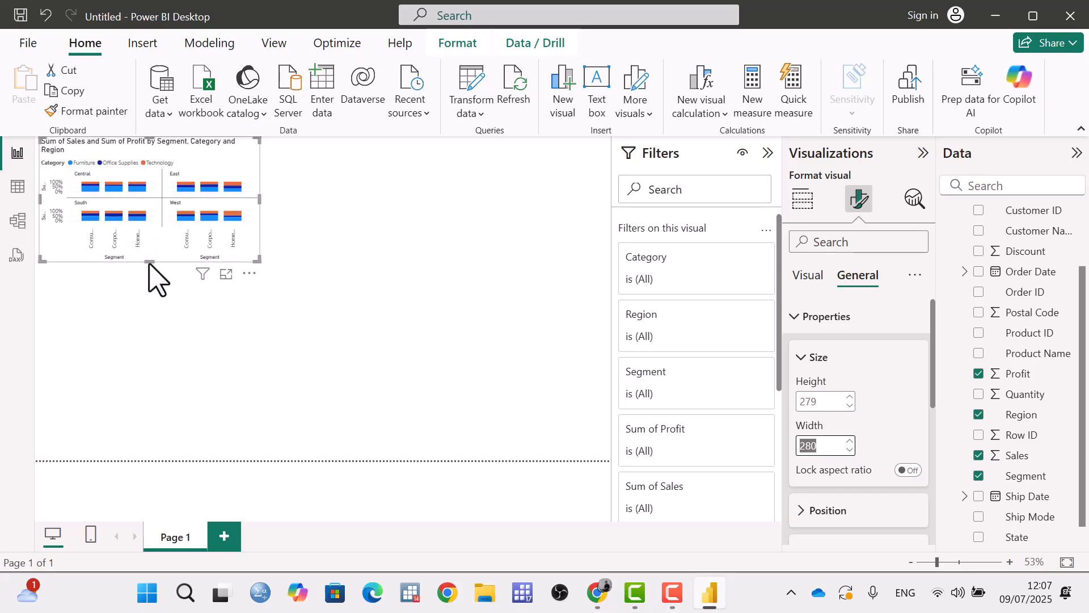
left_click_drag(149, 262, 144, 317)
left_click_drag(258, 223, 226, 230)
left_click_drag(130, 314, 132, 288)
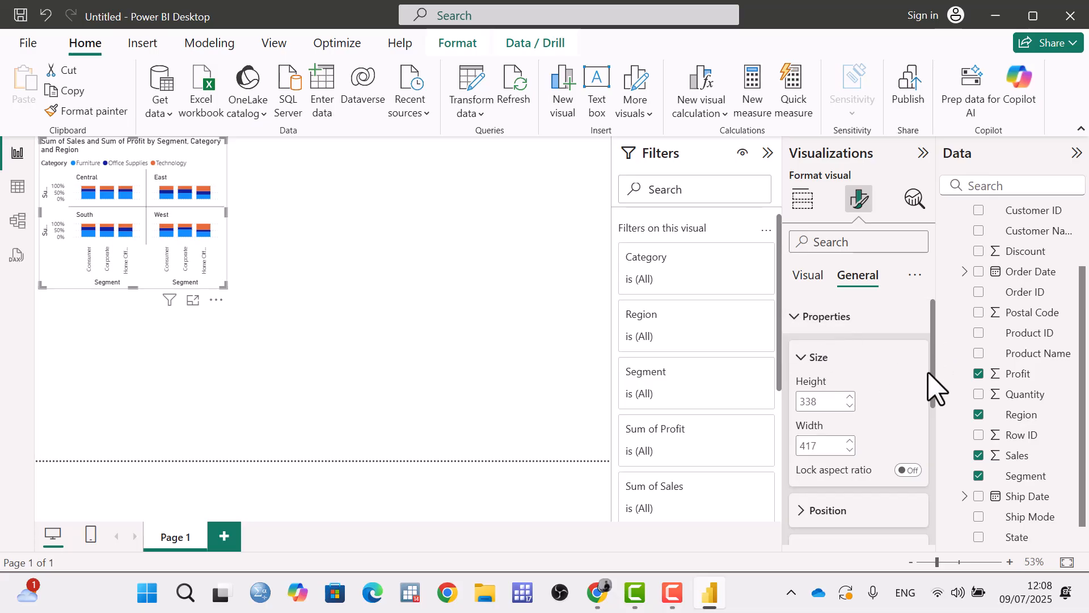
Examine the chart's position and padding properties, and collapse the size settings when done.
scroll(907, 448, "down", 2)
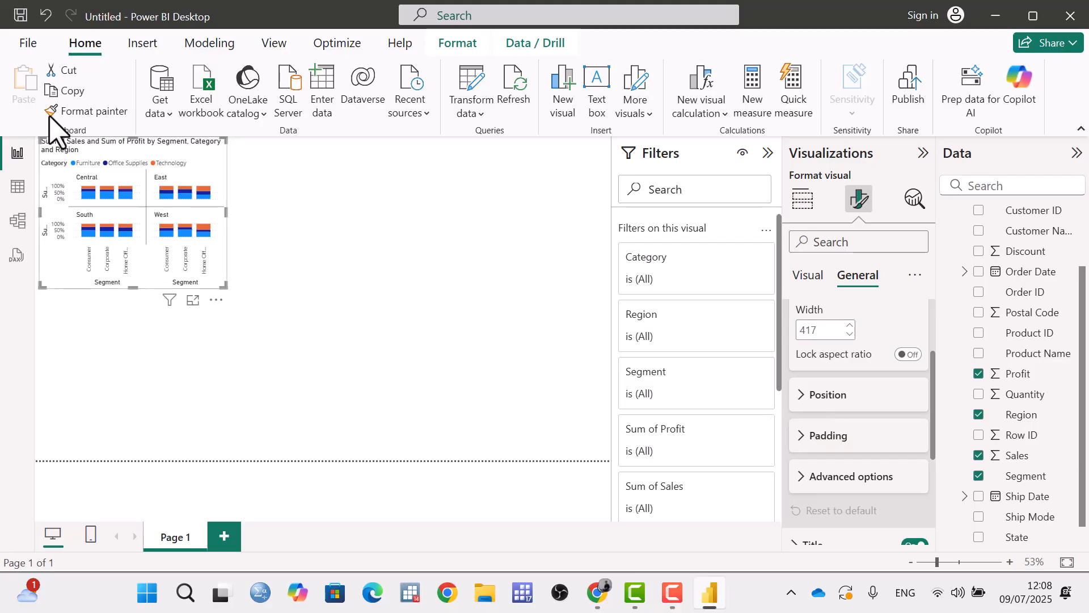
mouse_move(133, 142)
left_mouse_down()
mouse_move(141, 170)
mouse_move(134, 138)
left_mouse_up()
left_click(817, 396)
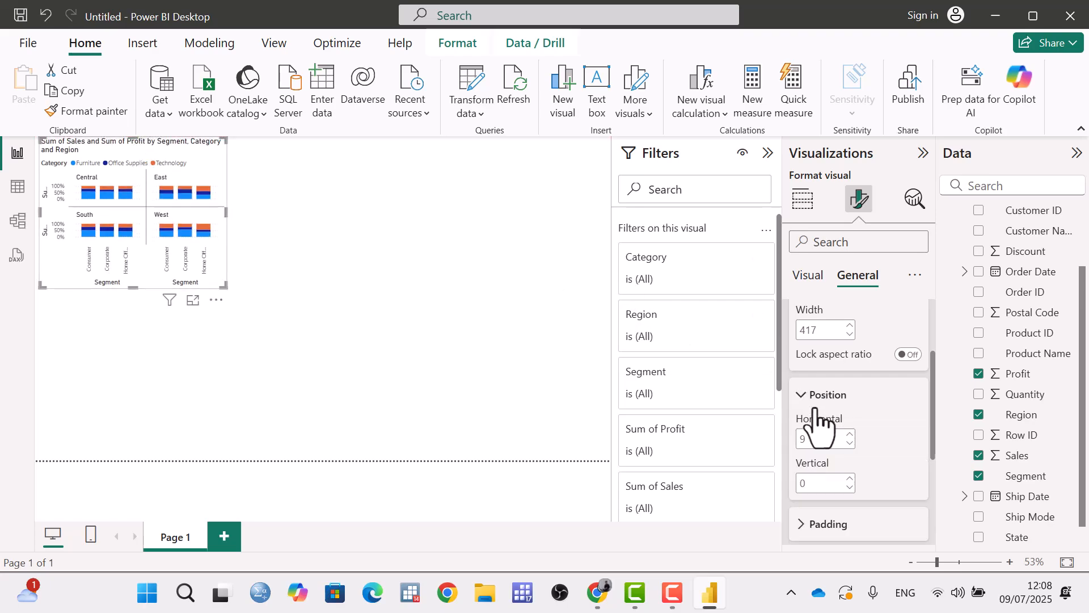
scroll(851, 471, "down", 3)
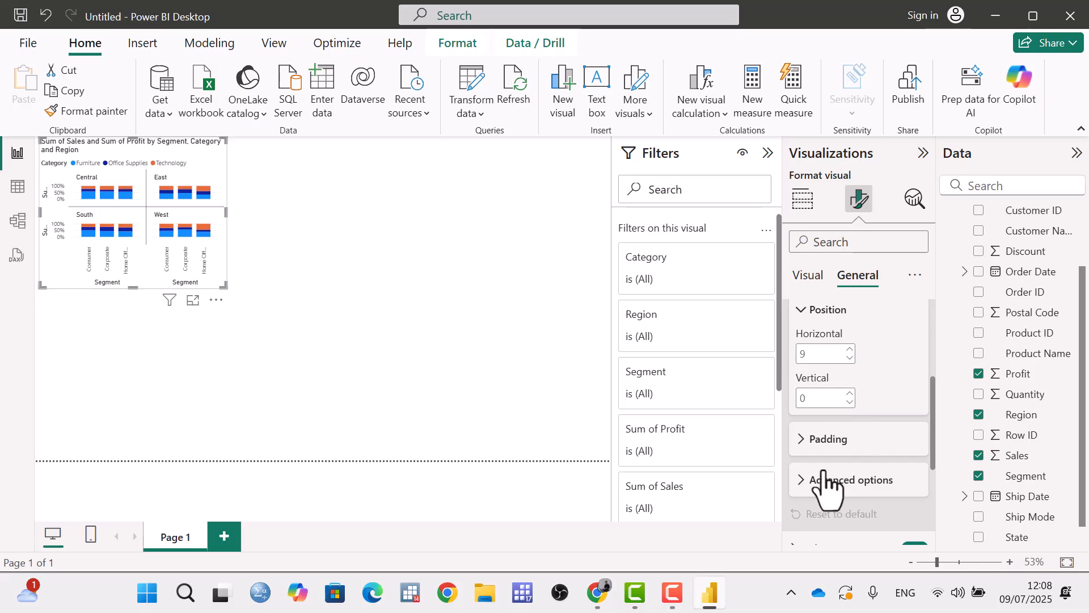
left_click(802, 442)
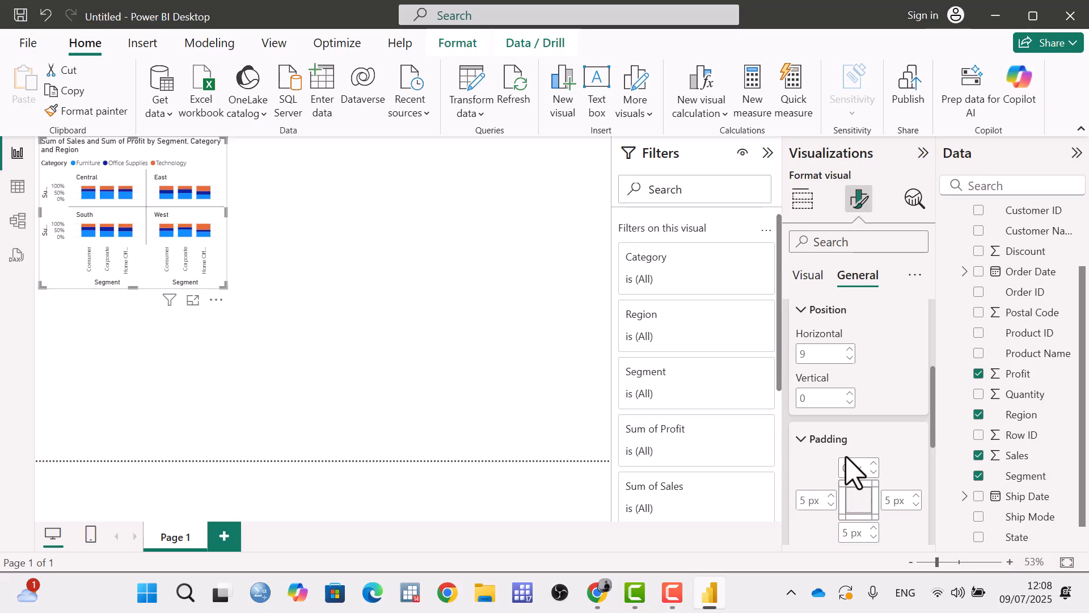
scroll(854, 471, "down", 2)
scroll(808, 391, "up", 5)
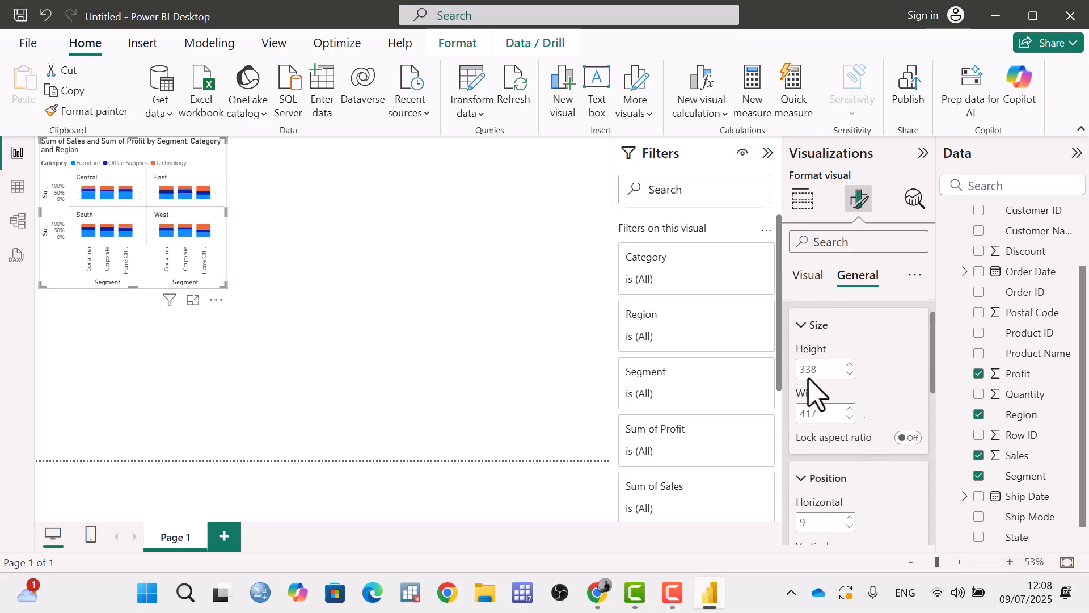
left_click(805, 323)
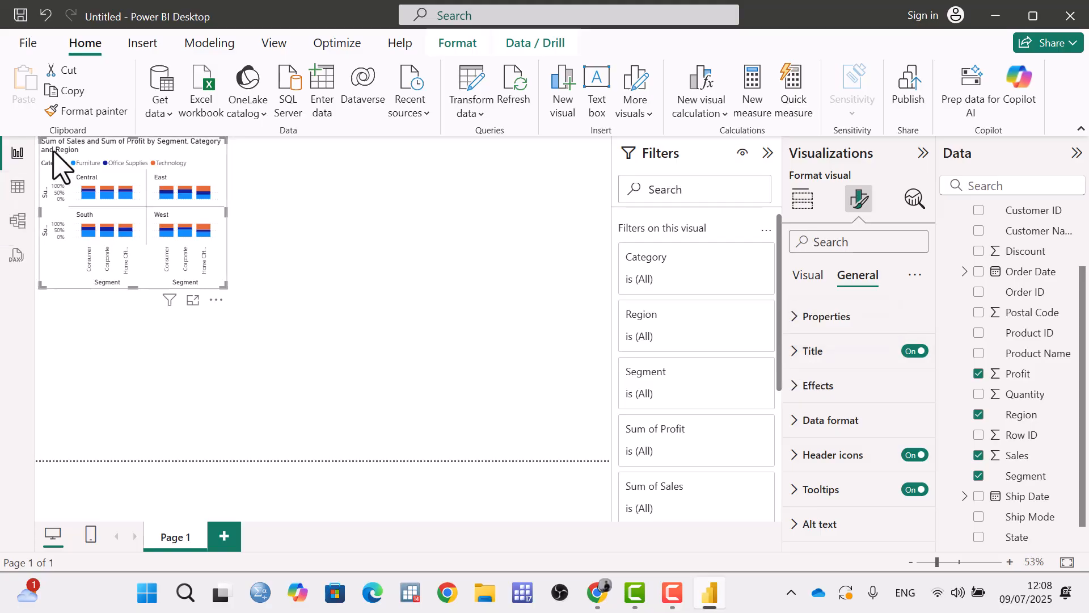
Turn the chart title off and back on, and open the title's text formatting settings.
left_click(913, 352)
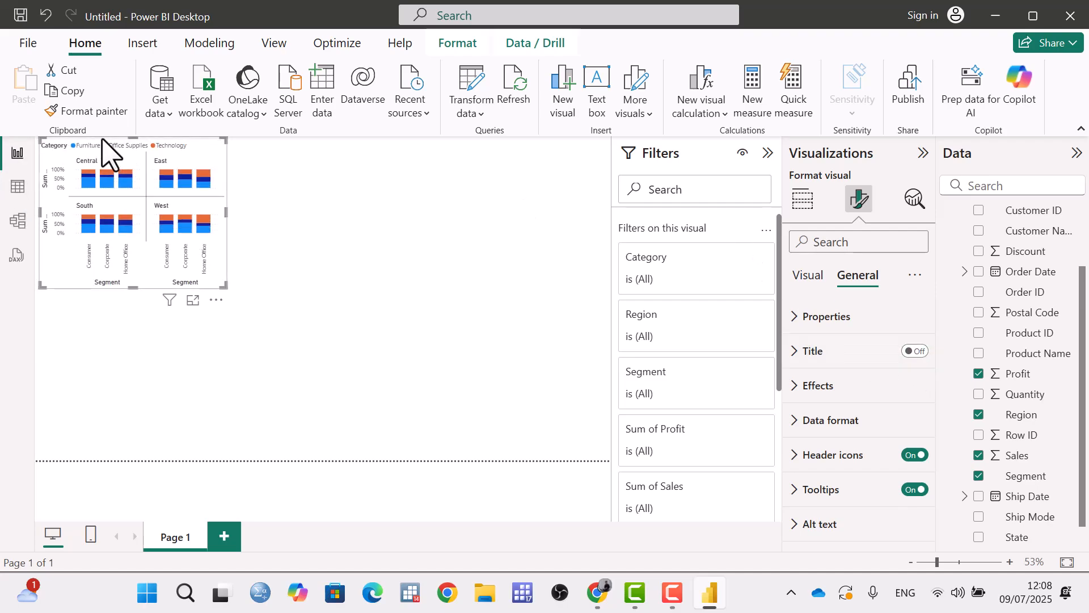
left_click(911, 352)
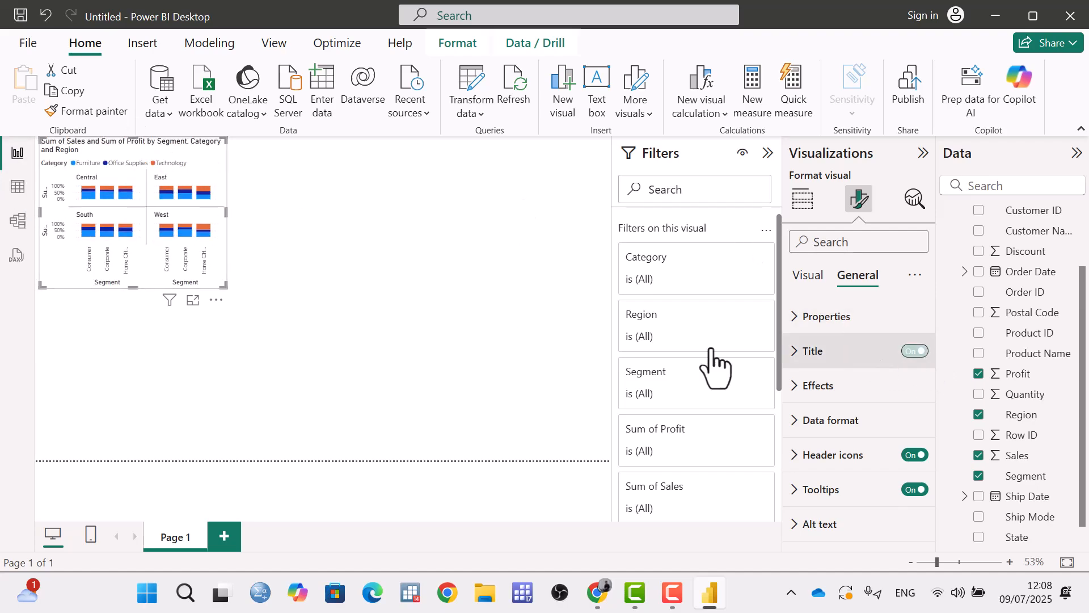
left_click(813, 359)
scroll(834, 382, "down", 2)
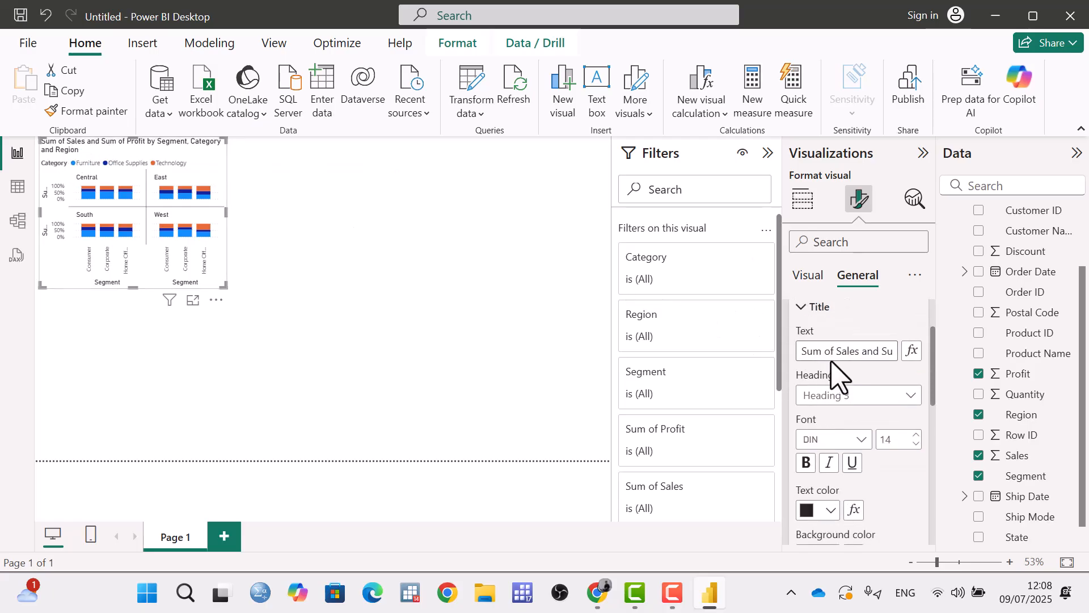
Format the chart title in bold Constantia with pink text.
triple_click(835, 351)
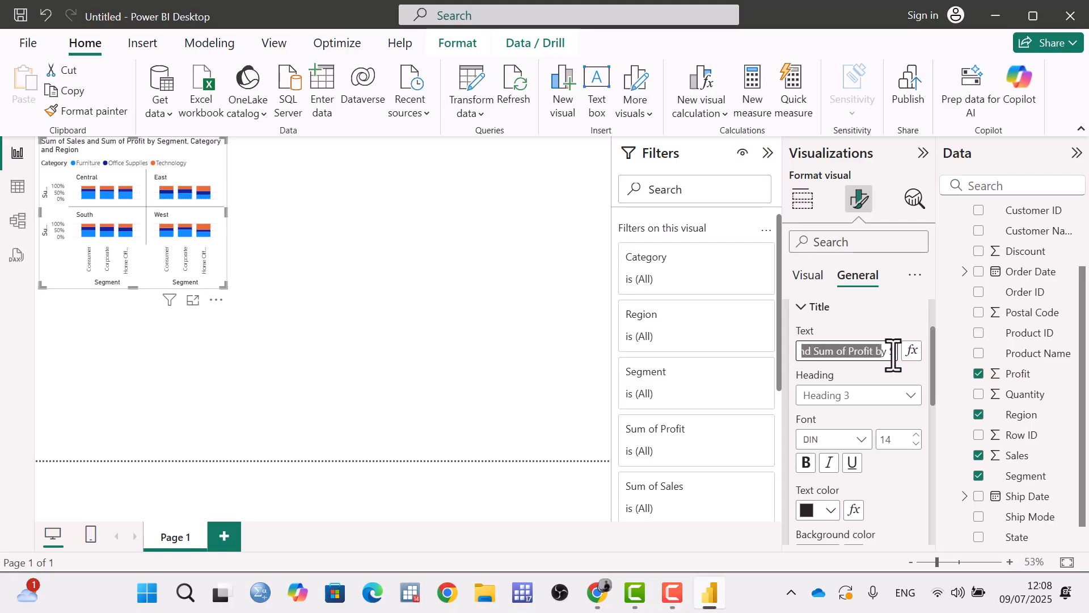
left_click(860, 439)
left_click(839, 347)
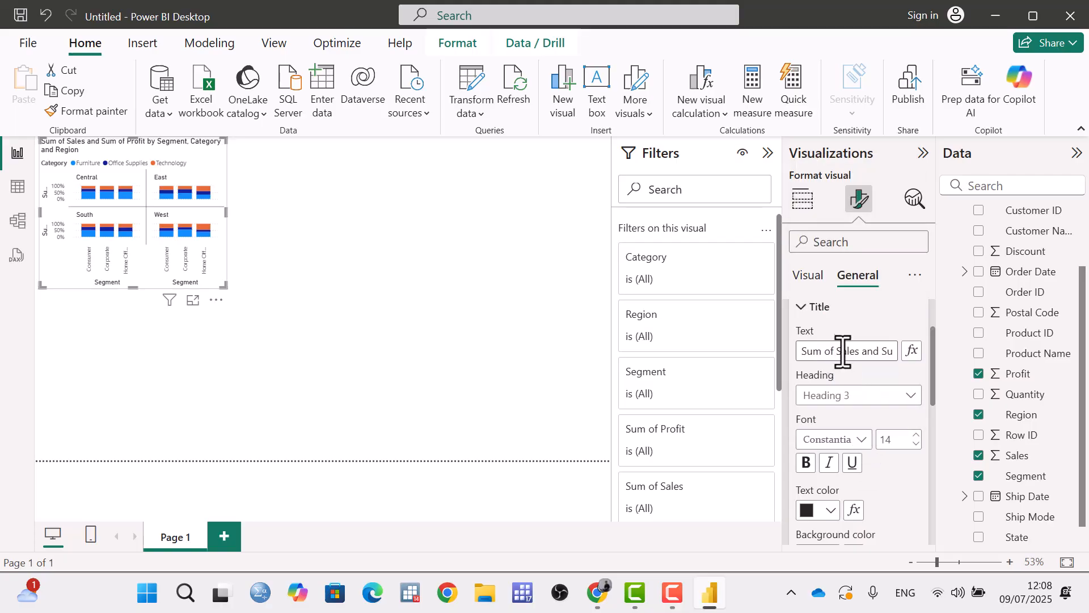
left_click(806, 462)
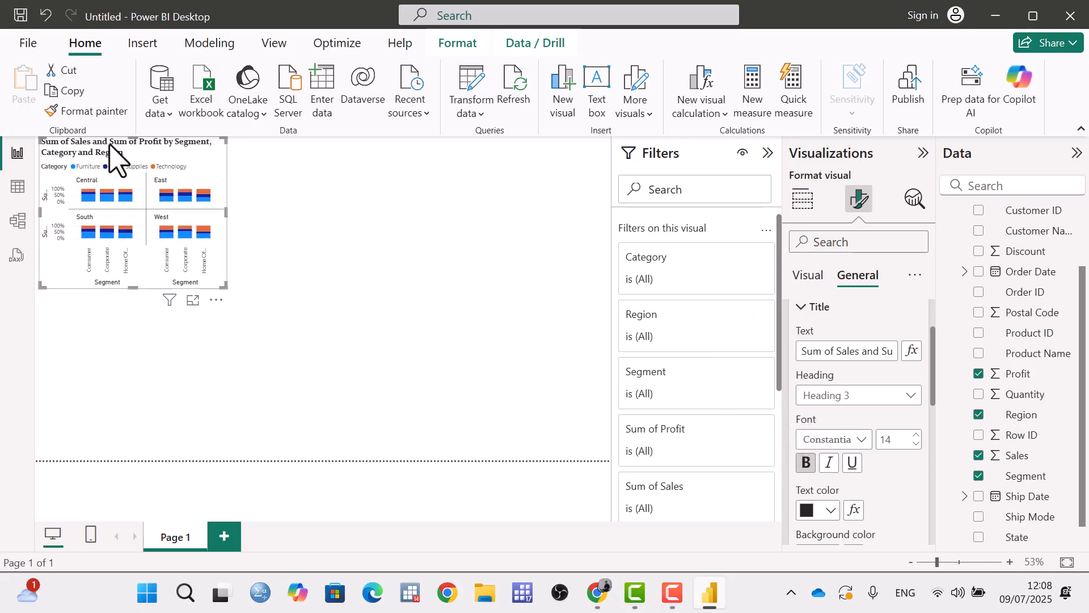
left_click(832, 510)
left_click(867, 437)
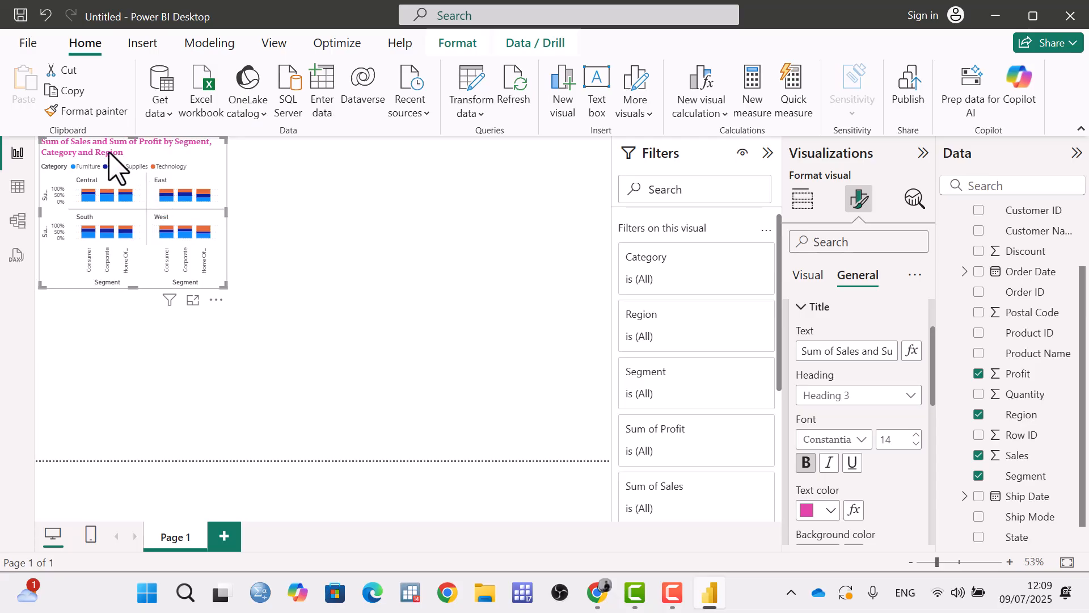
Try a blue background behind the chart title, replace it with dark purple, and center the title horizontally.
scroll(842, 404, "down", 3)
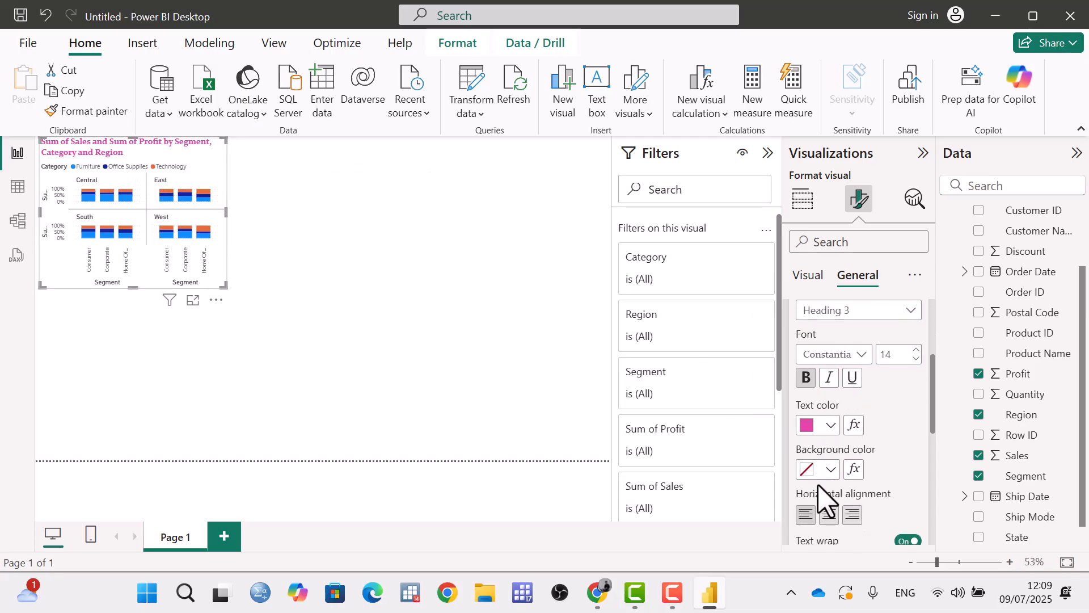
left_click(830, 469)
left_click(866, 353)
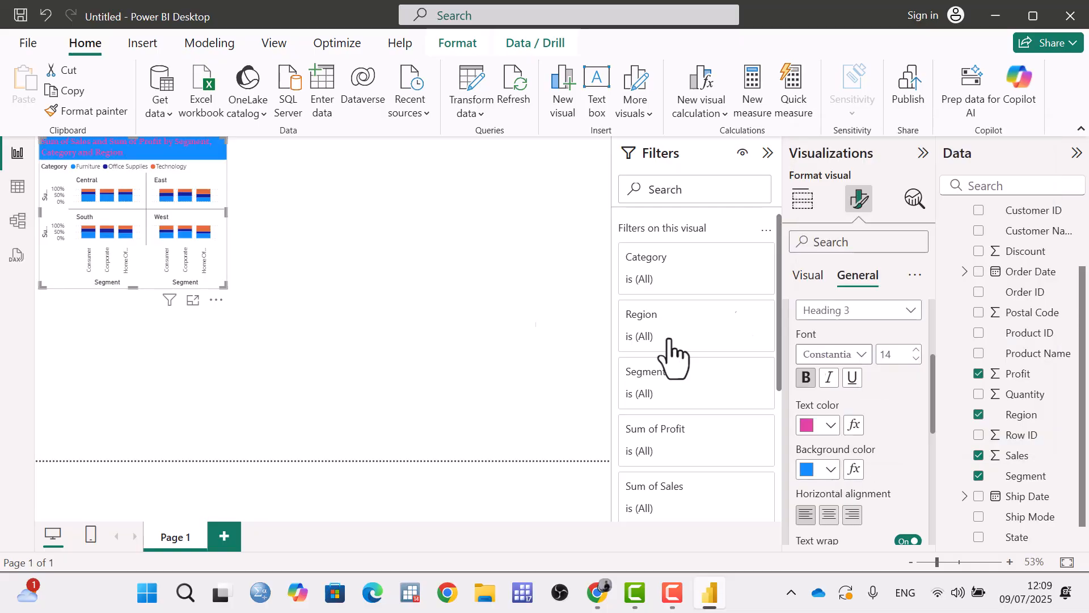
left_click(829, 470)
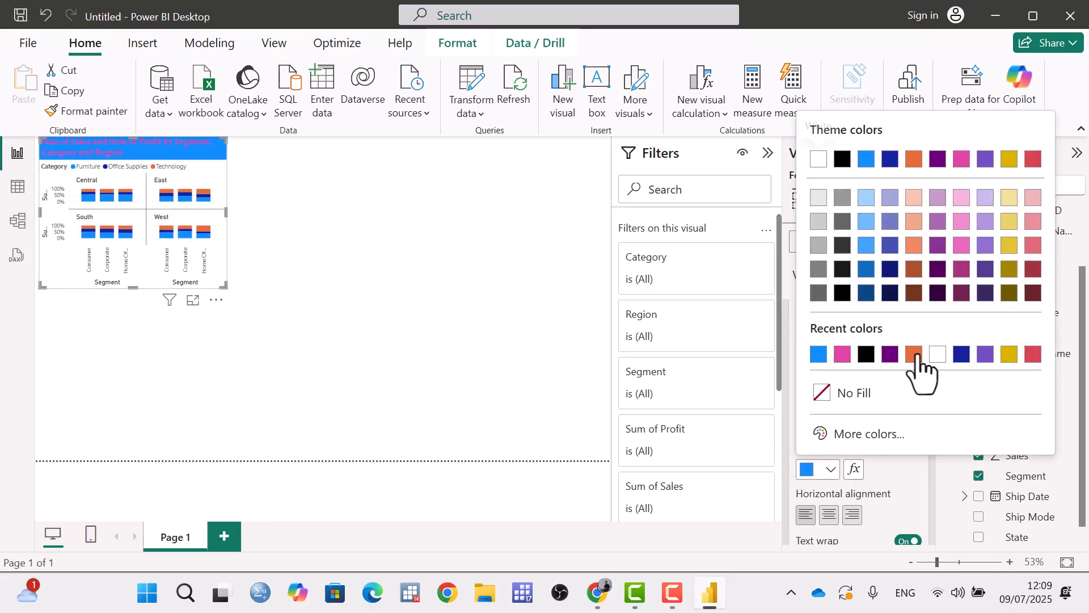
left_click(895, 355)
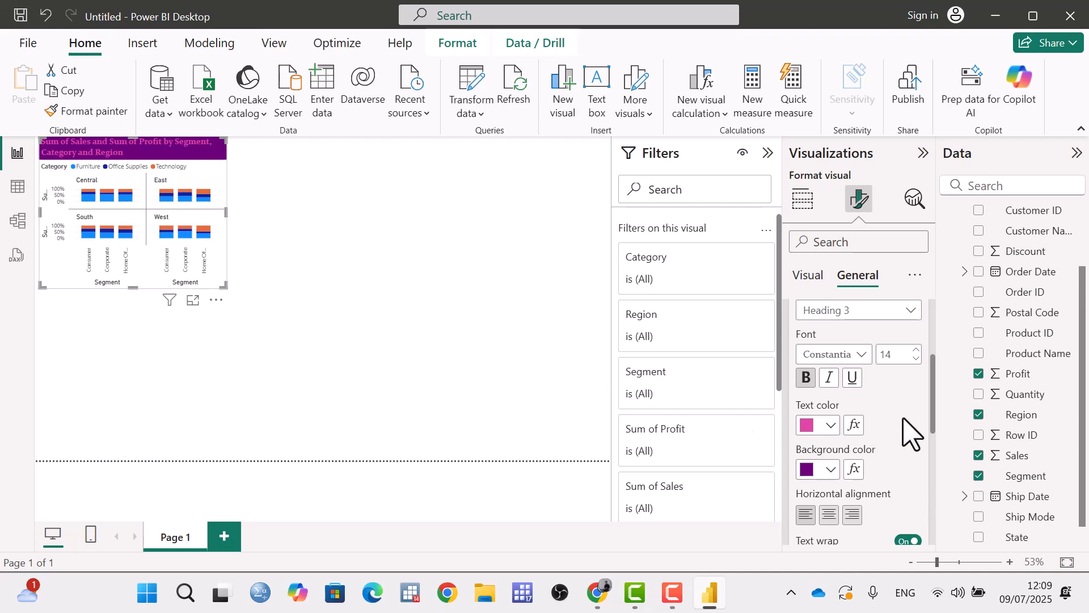
left_click(830, 515)
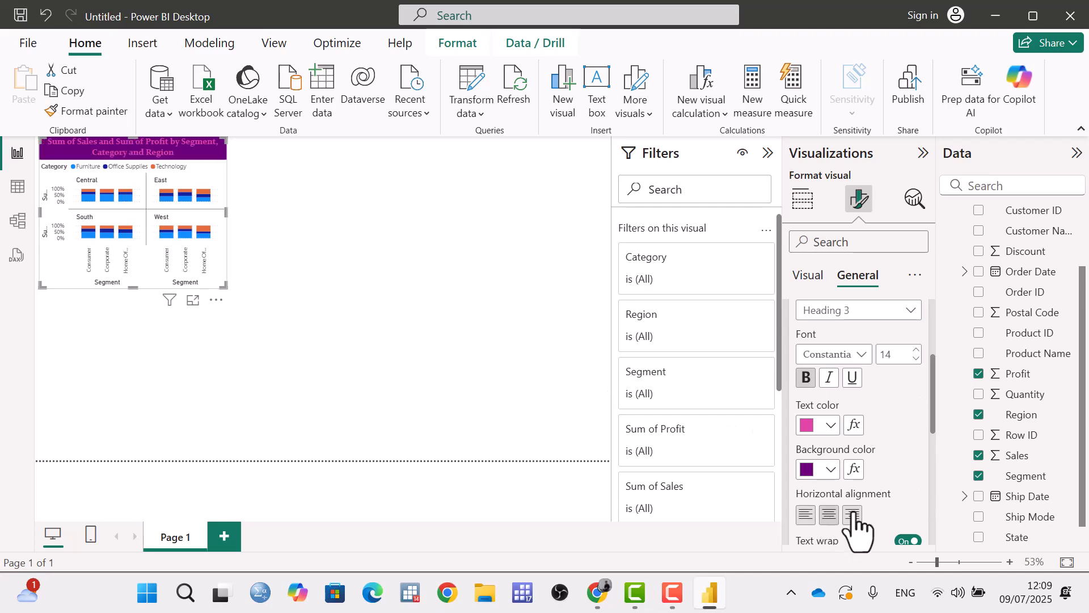
Turn text wrap for the chart title off and back on.
left_click_drag(935, 425, 938, 461)
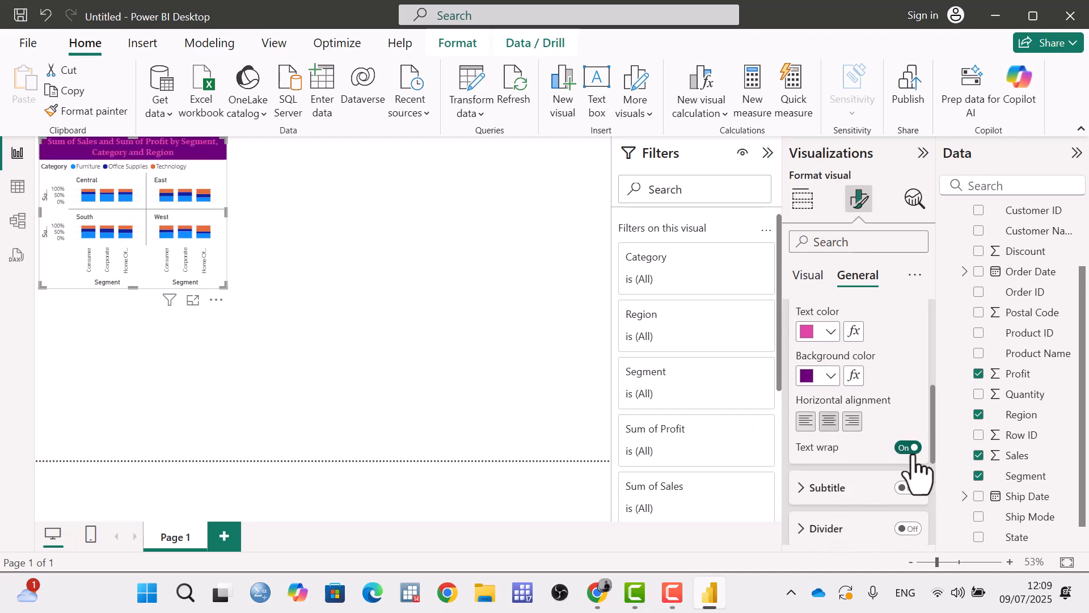
left_click(908, 448)
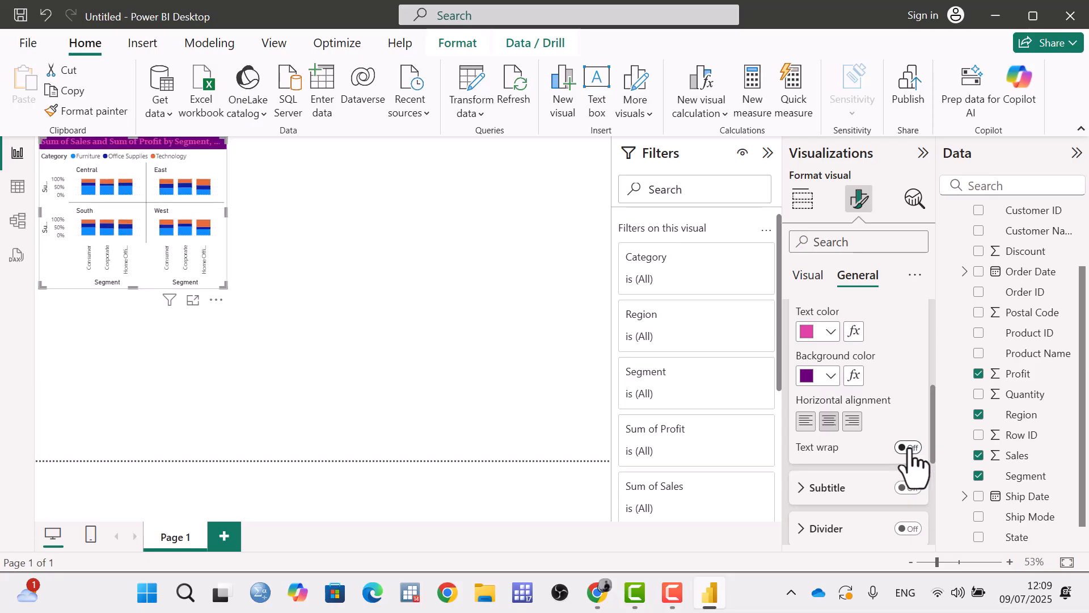
left_click(907, 448)
Add a divider beneath the chart title and color it black.
scroll(908, 454, "down", 2)
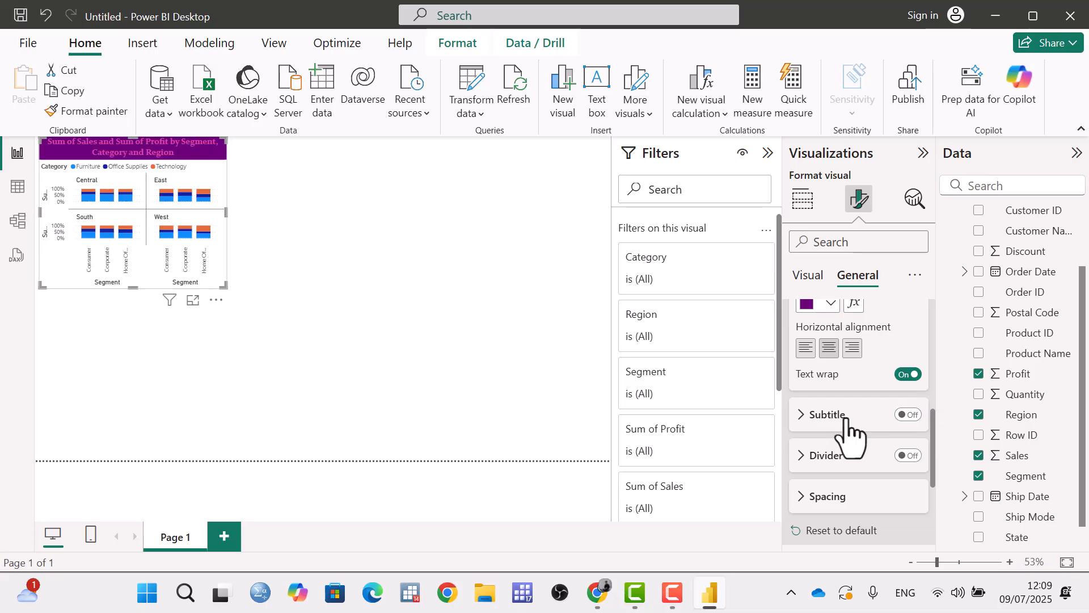
left_click(803, 456)
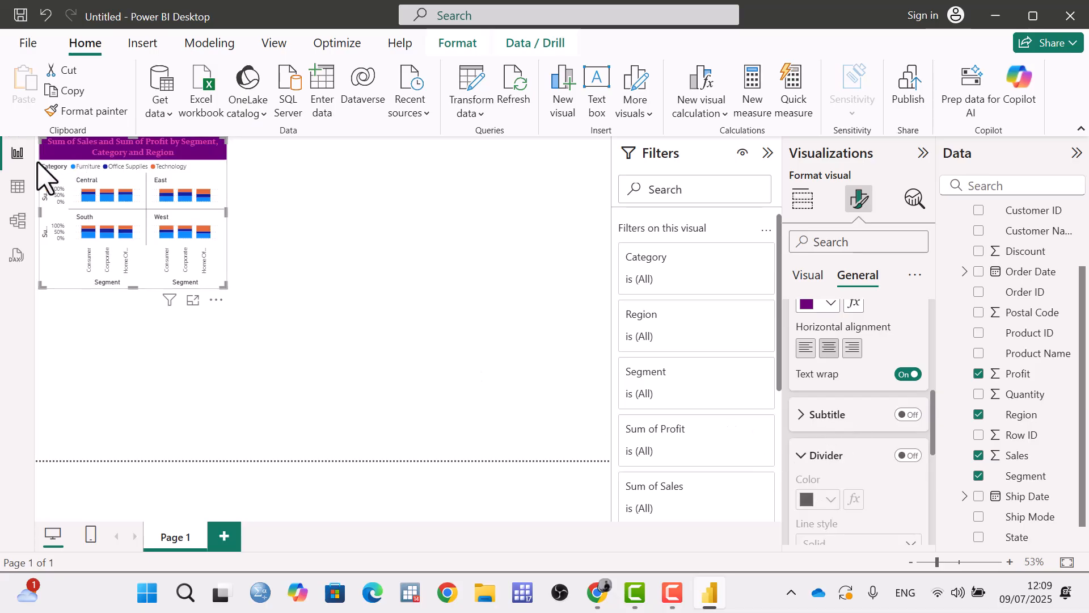
left_click(908, 456)
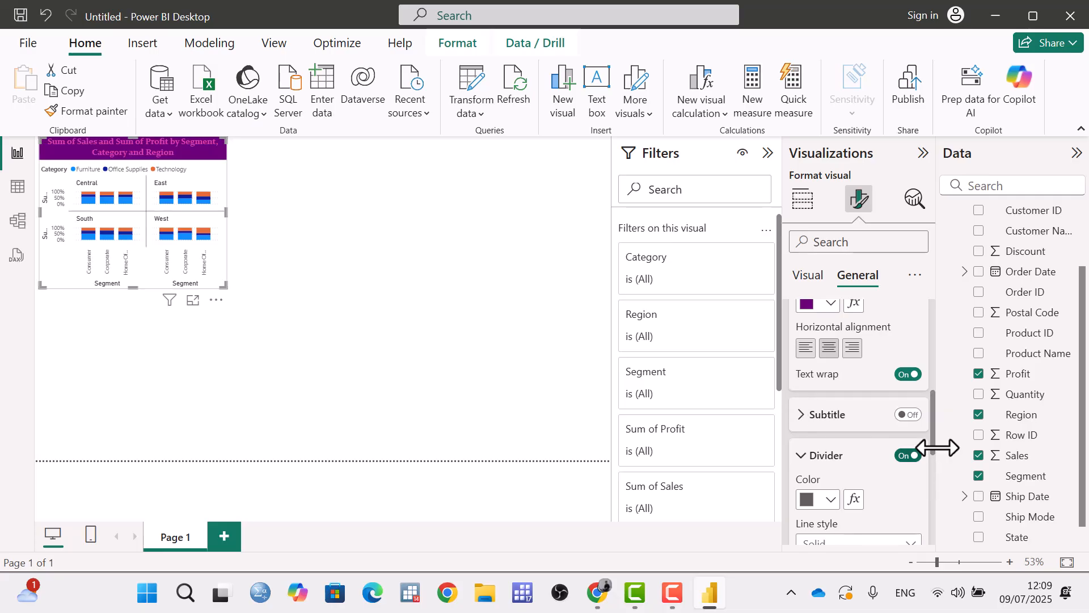
scroll(935, 454, "down", 2)
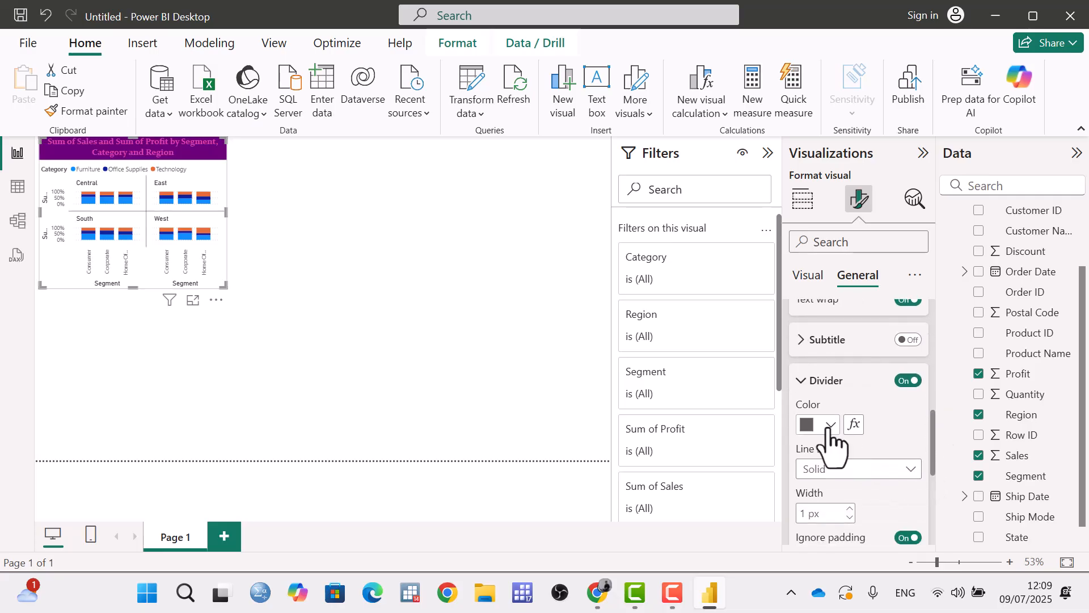
left_click(830, 424)
left_click(890, 350)
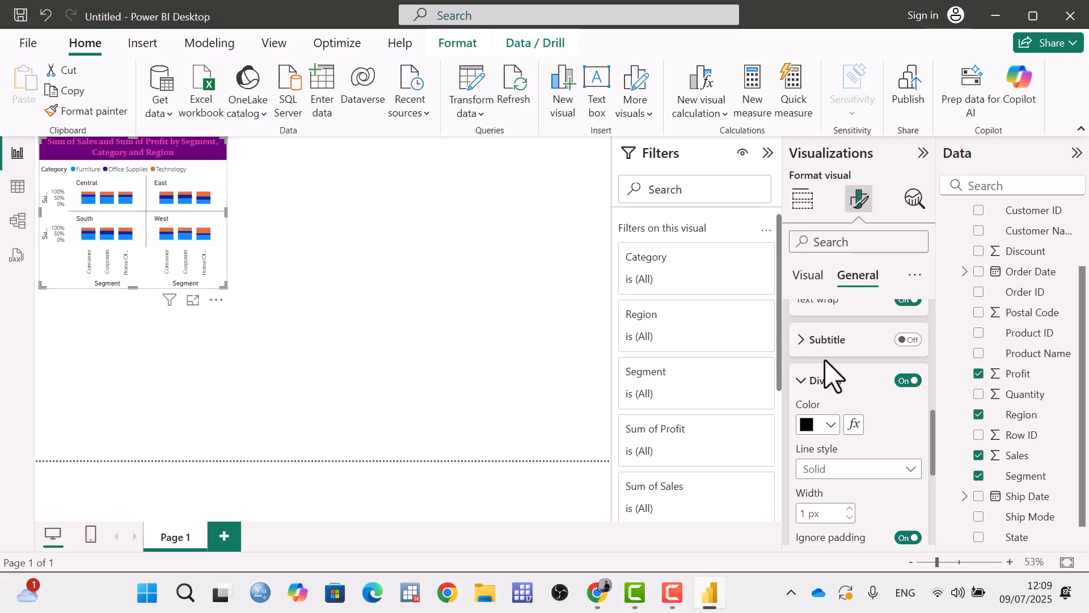
Try the Dashed and Dotted line styles for the title divider, and set it back to Dashed.
left_click(851, 469)
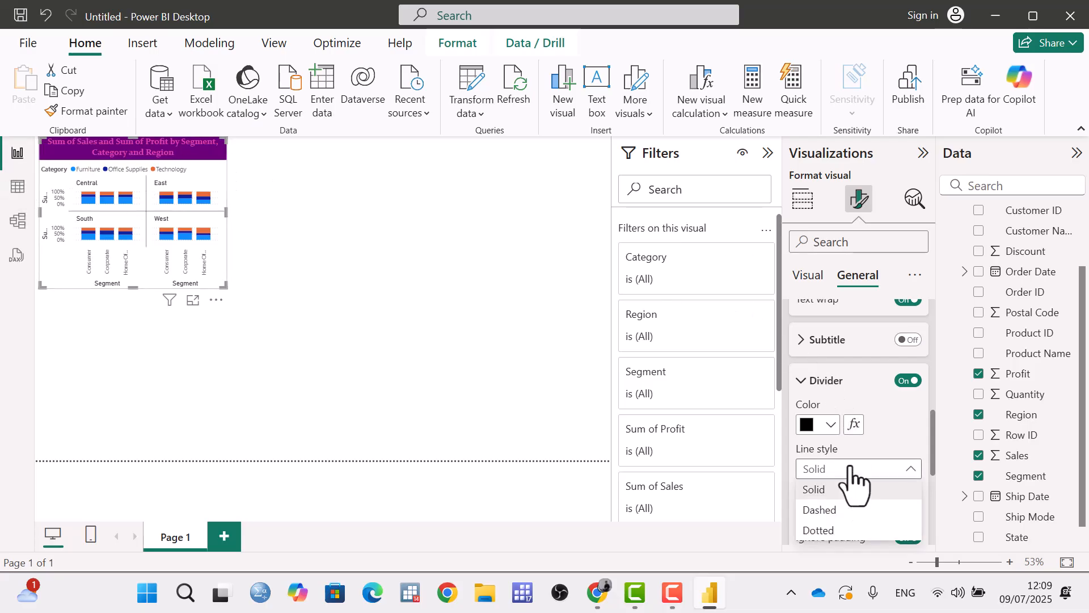
left_click(841, 512)
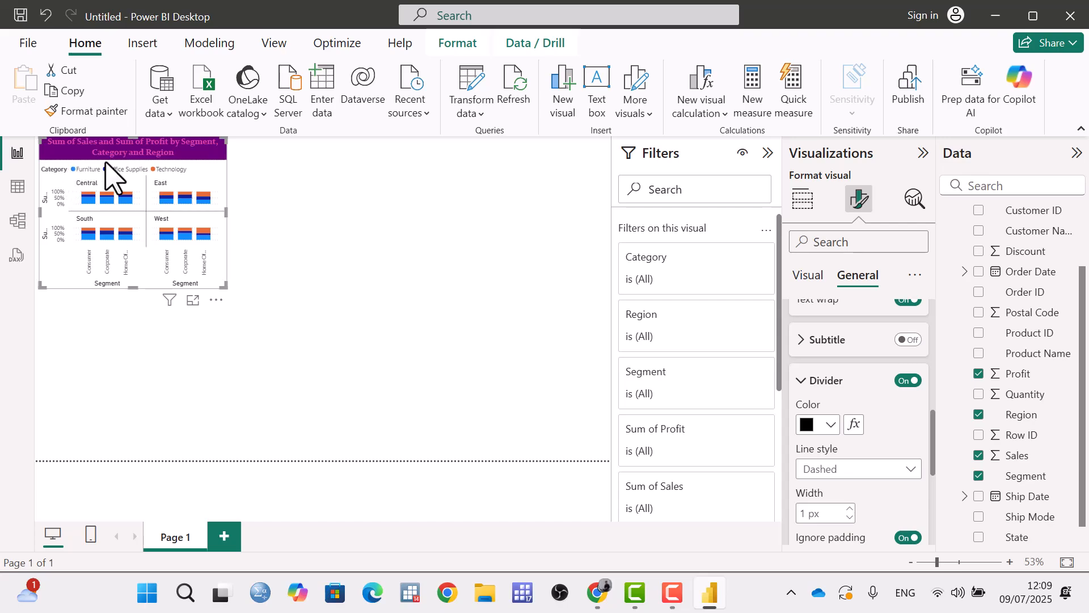
left_click(890, 470)
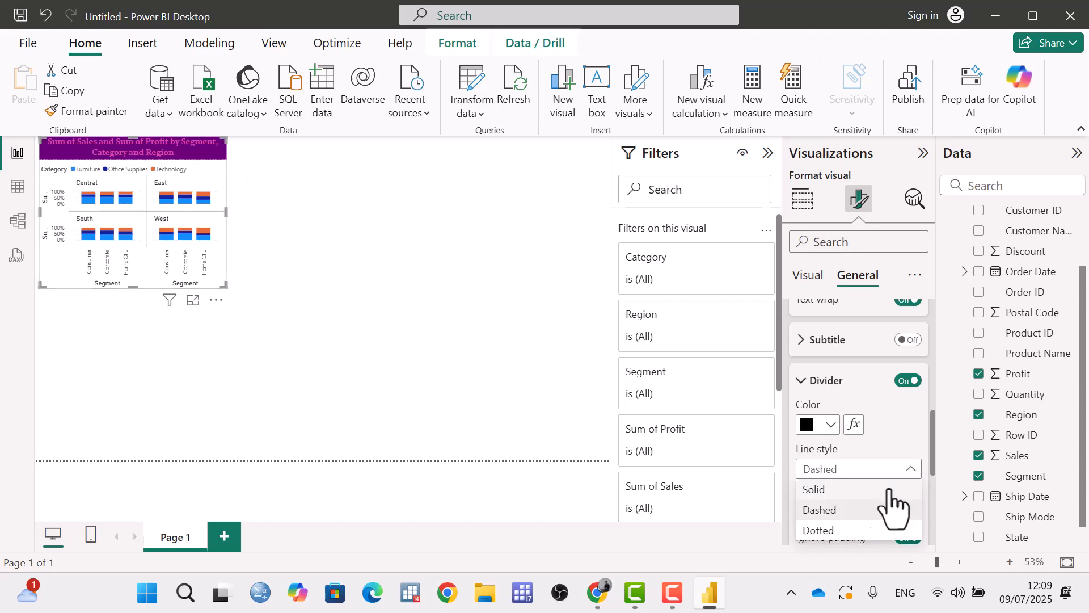
left_click(860, 530)
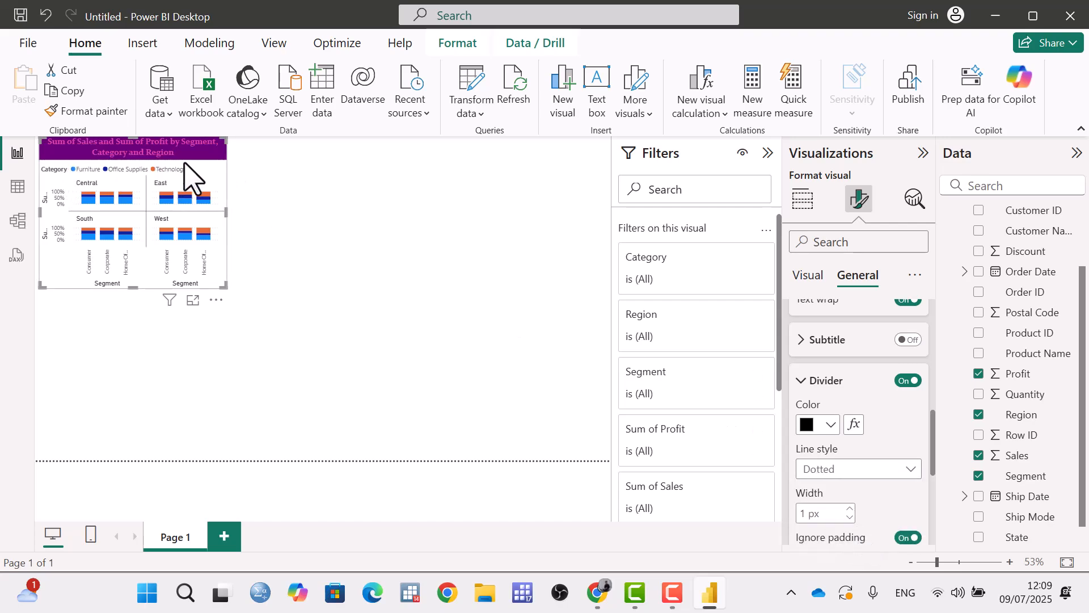
left_click(864, 471)
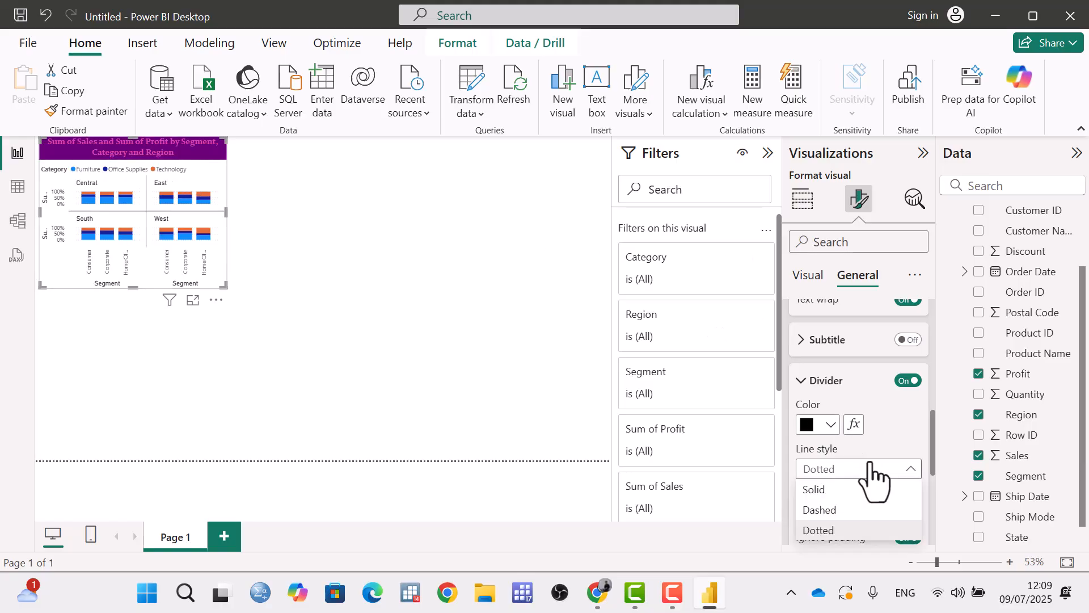
left_click(838, 510)
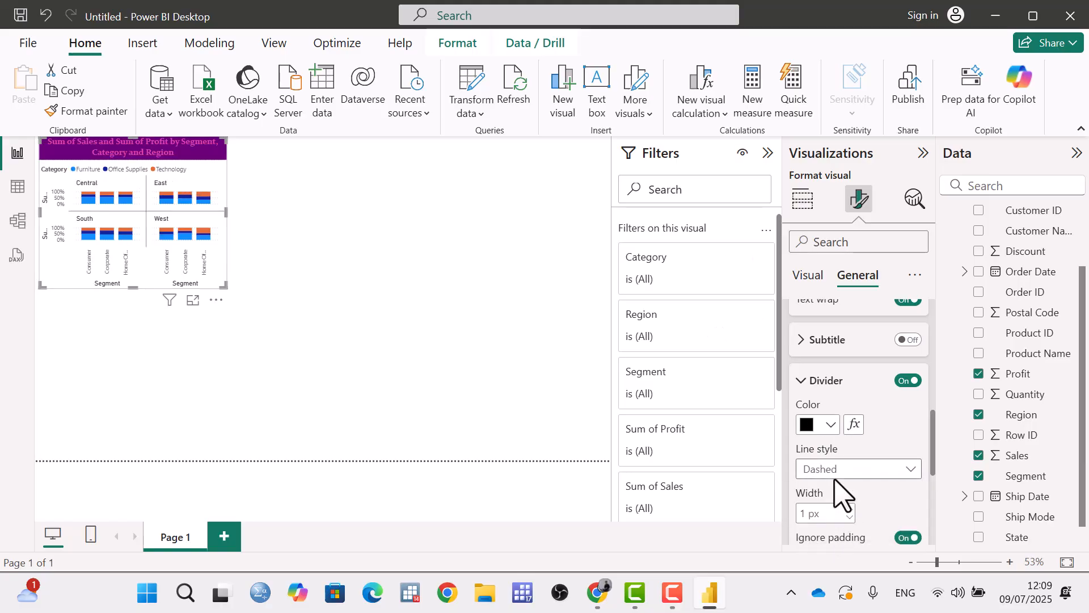
Reset all chart title settings to their defaults and collapse the title section.
scroll(840, 495, "down", 2)
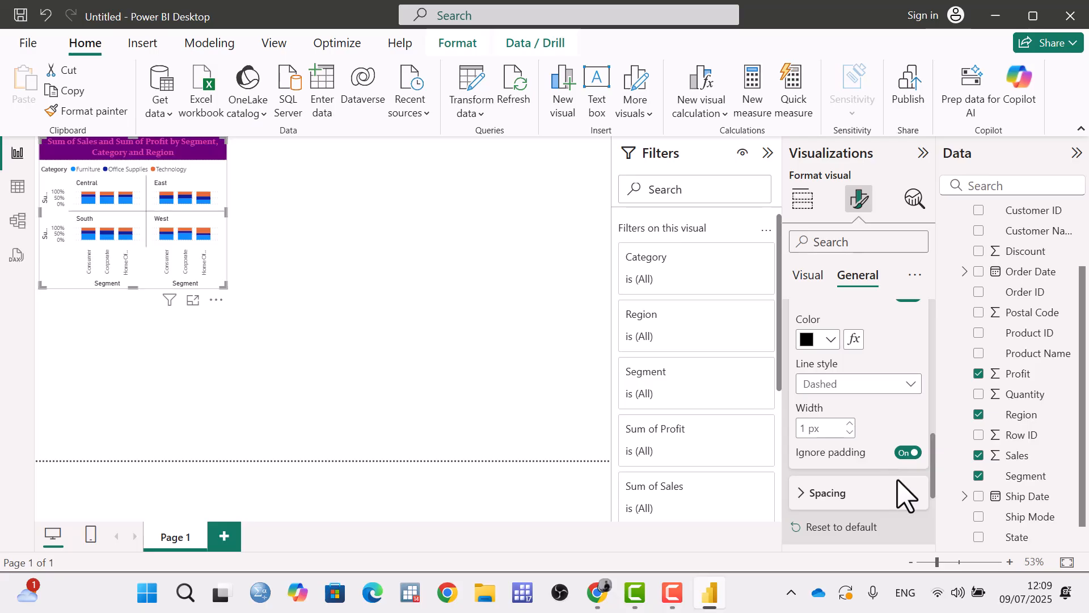
scroll(883, 462, "up", 4)
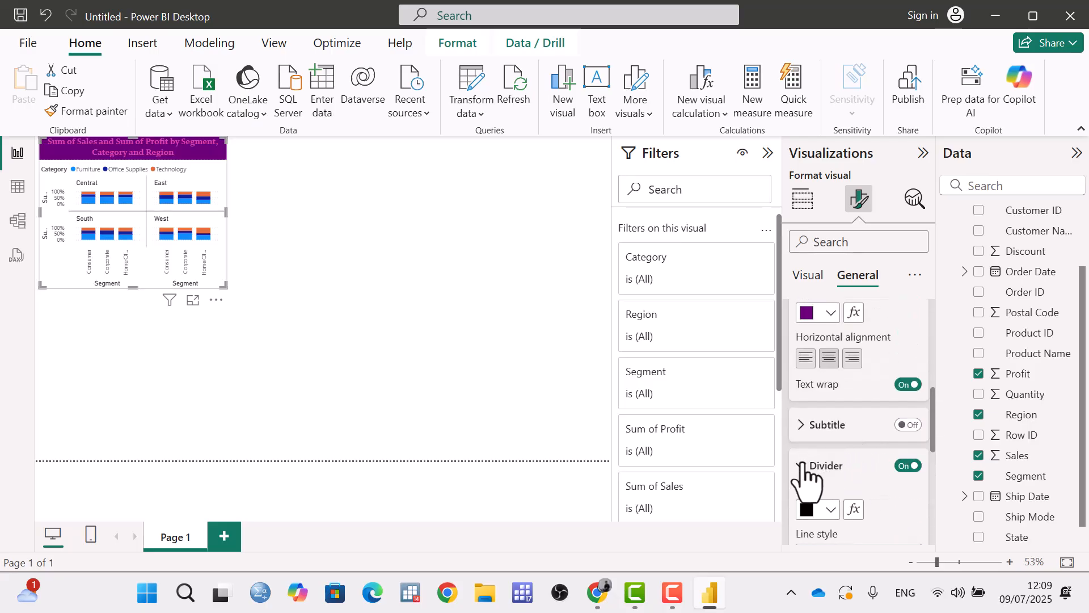
scroll(805, 477, "up", 5)
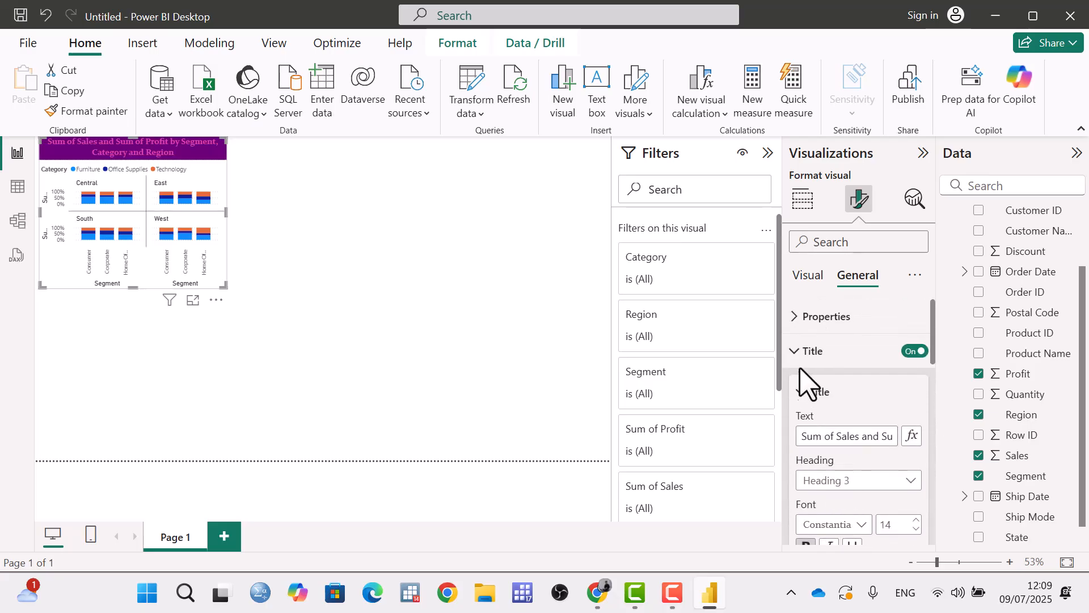
scroll(851, 431, "down", 8)
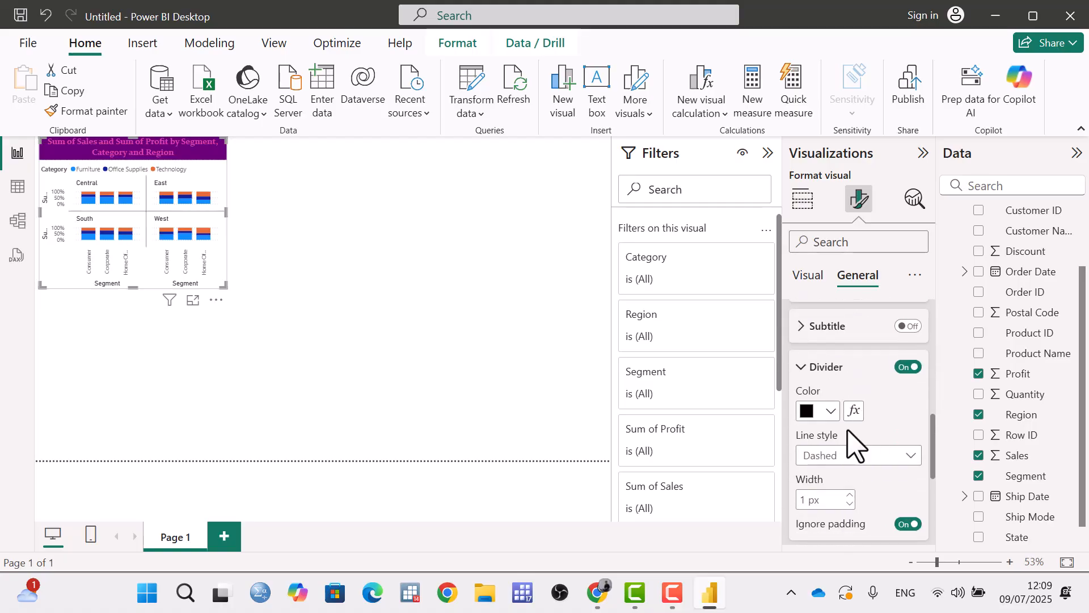
scroll(849, 448, "down", 1)
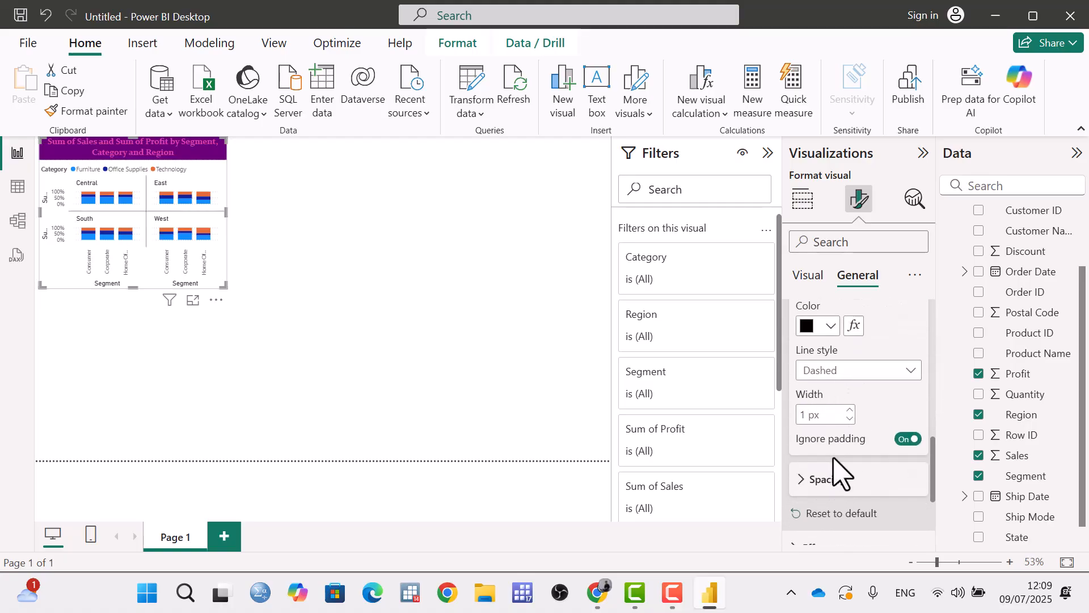
scroll(834, 465, "down", 1)
left_click(848, 429)
scroll(849, 443, "up", 10)
left_click(802, 393)
left_click(797, 356)
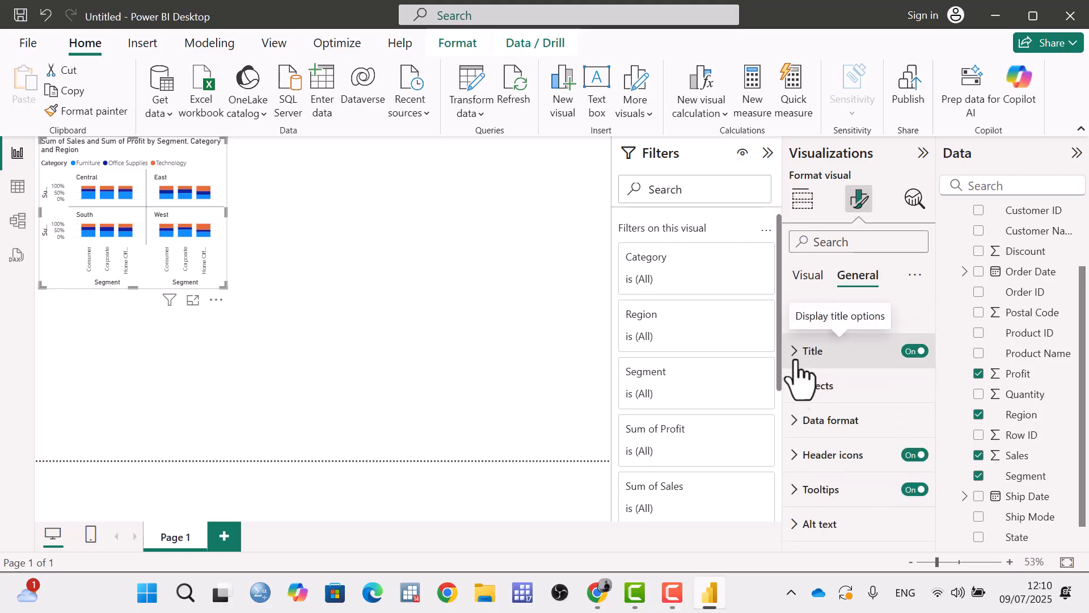
Open the chart's effects settings, turn on its background, and color it blue.
left_click(805, 390)
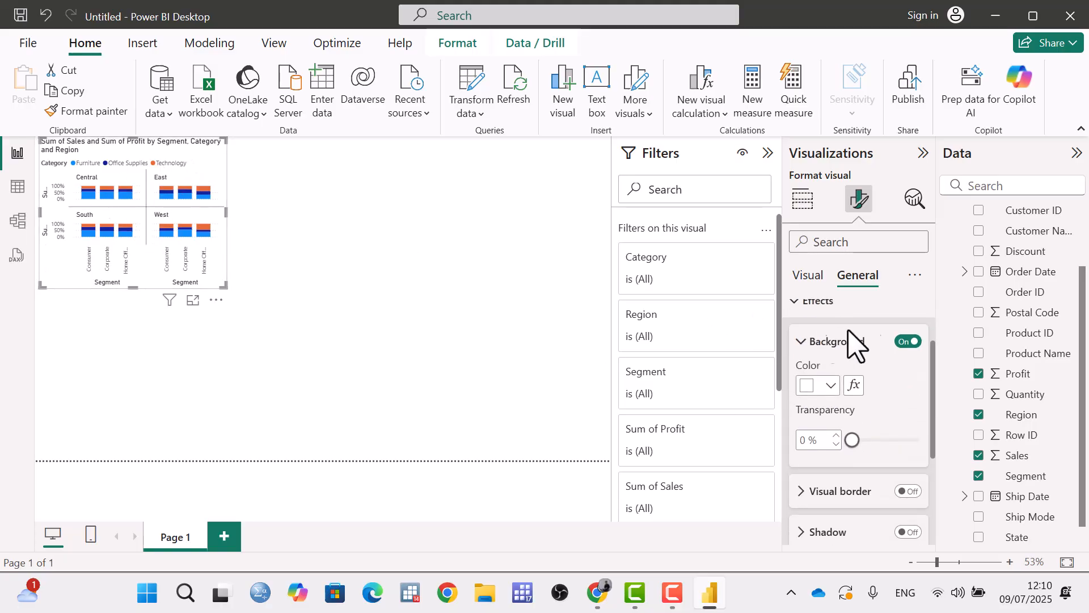
left_click(909, 341)
left_click(830, 387)
left_click(867, 312)
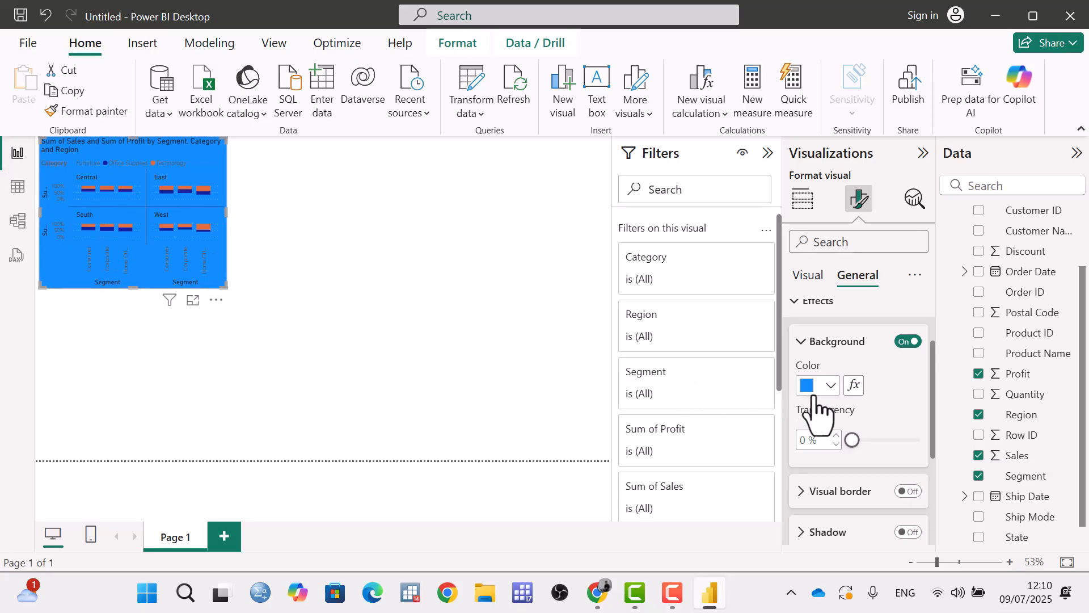
Try orange and dark purple for the chart background, and set its color to white.
left_click(829, 386)
left_click(914, 312)
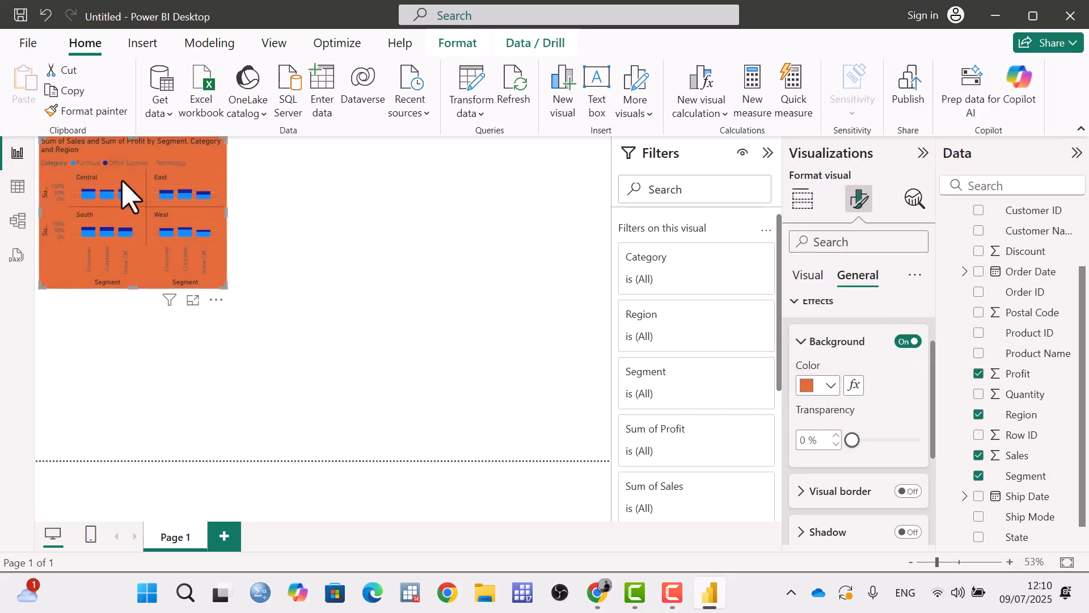
left_click(829, 387)
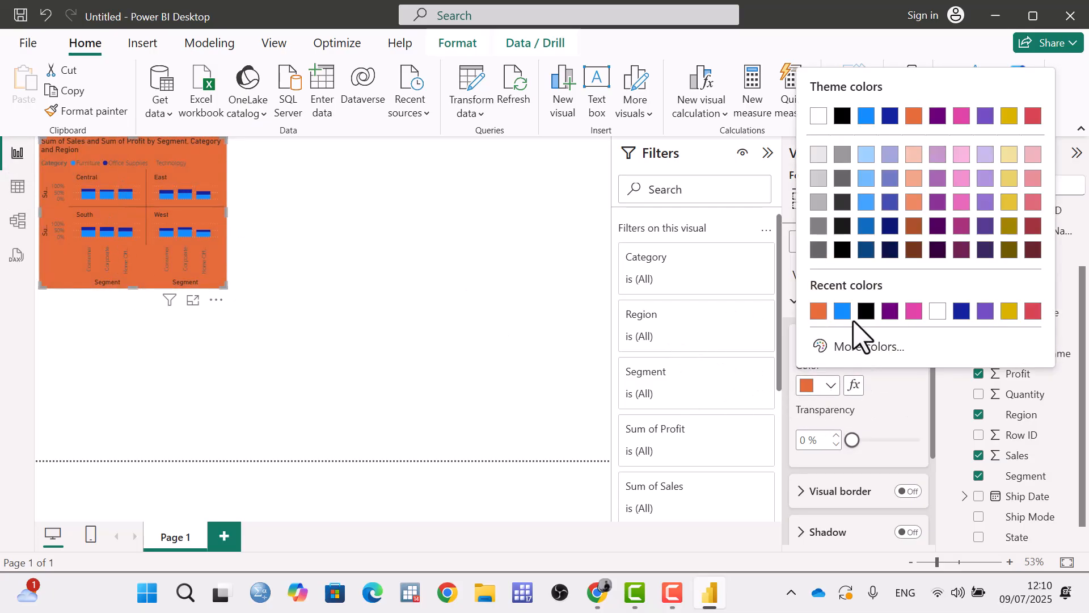
left_click(891, 311)
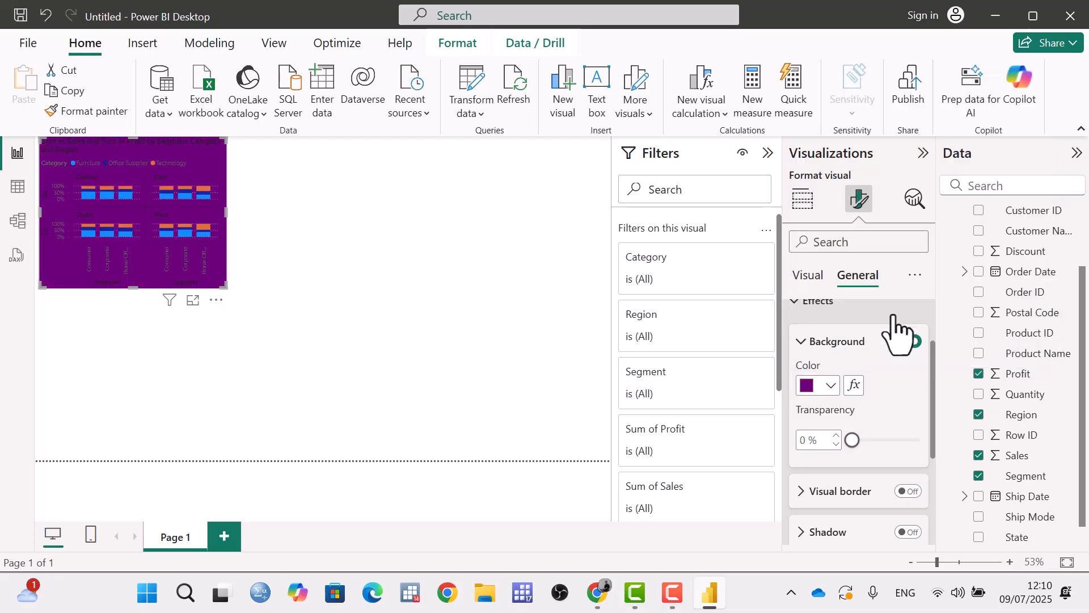
left_click(830, 386)
left_click(868, 312)
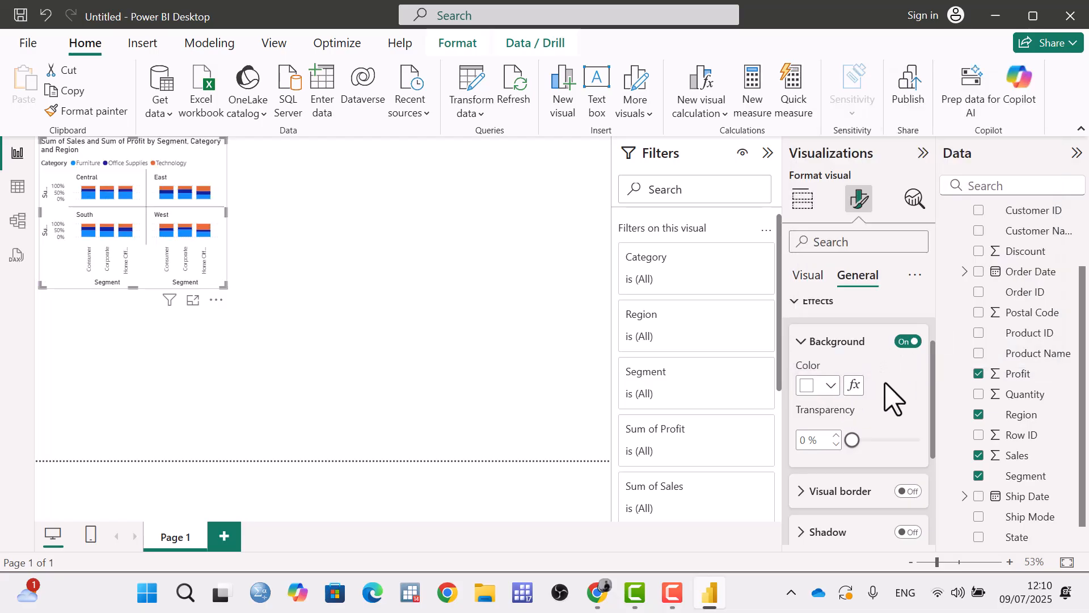
Turn on the visual border around the chart and color it orange.
scroll(888, 400, "down", 3)
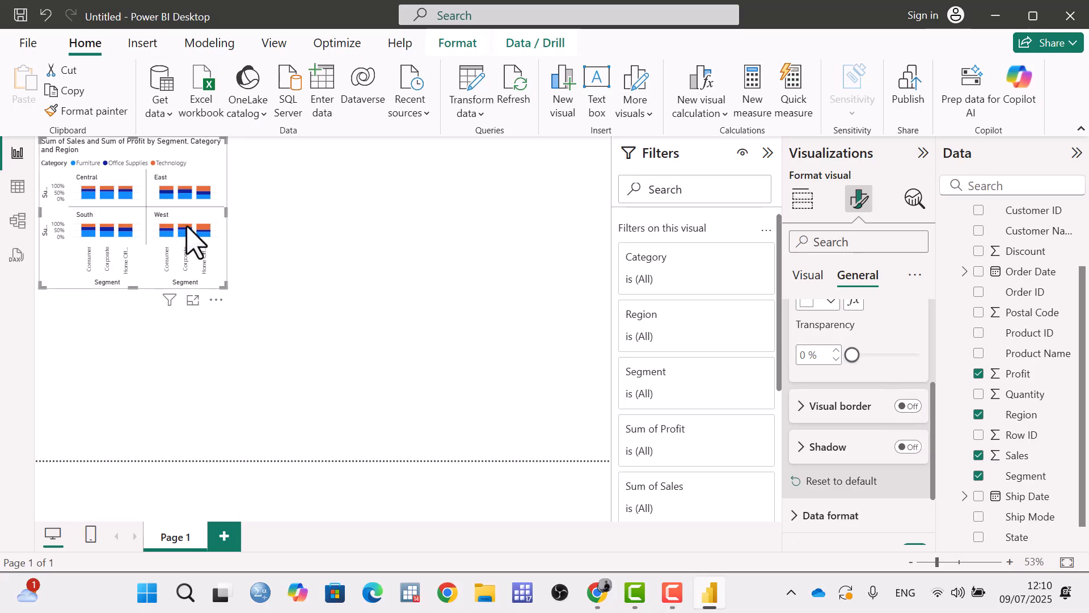
left_click(909, 407)
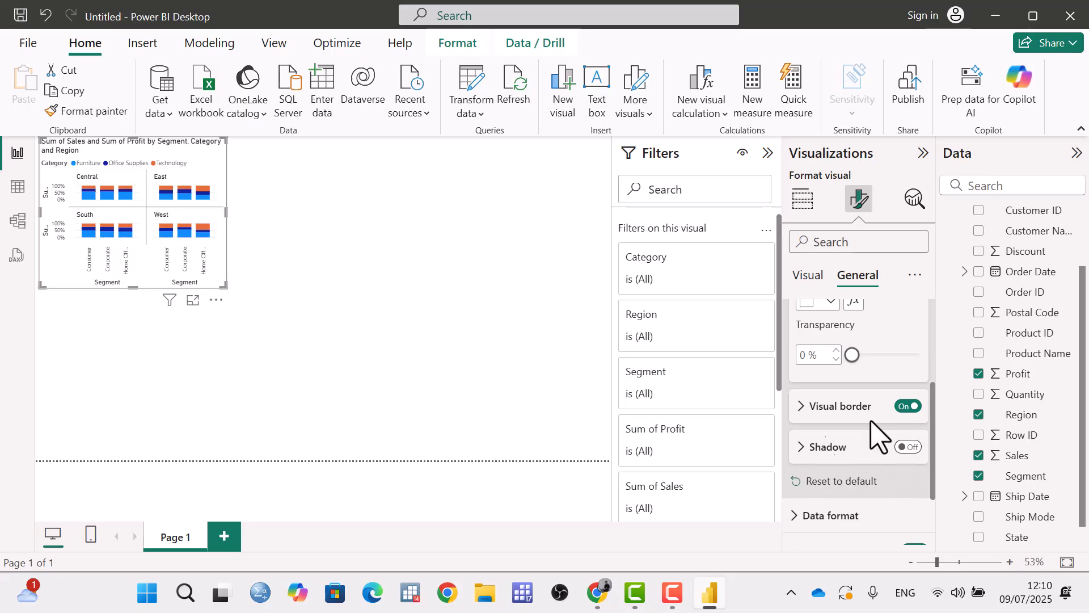
left_click(829, 406)
scroll(830, 408, "down", 2)
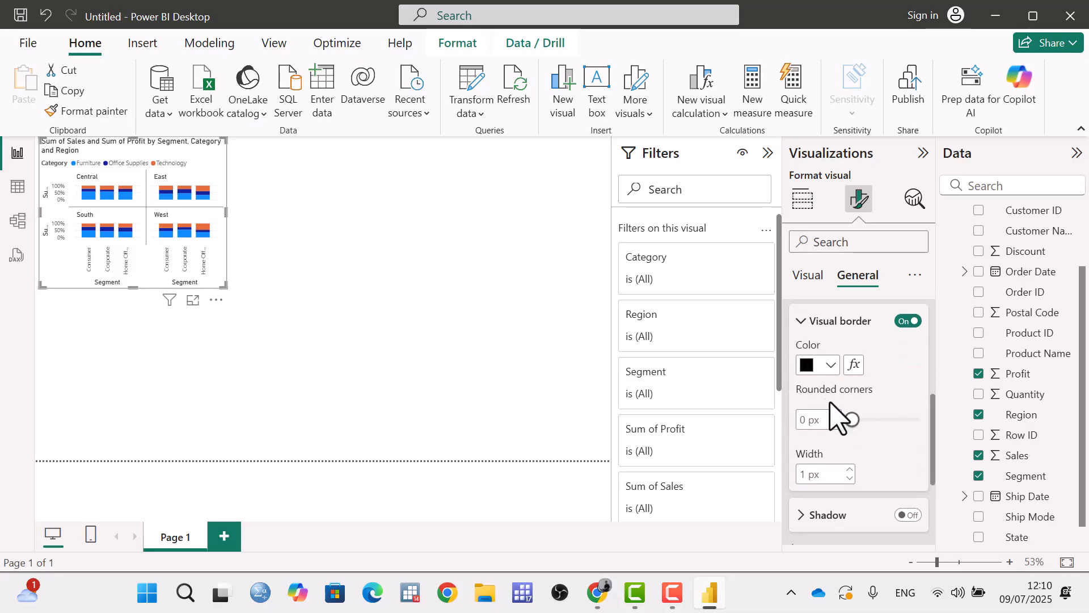
left_click(831, 366)
left_click(866, 291)
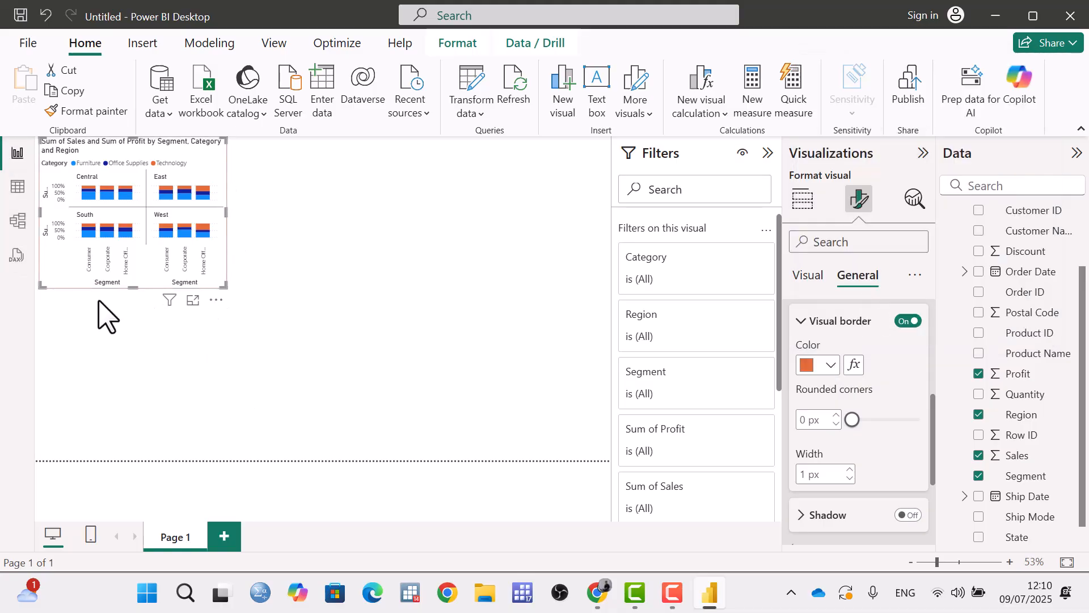
Try black for the visual border and set its color to dark blue.
left_click(831, 366)
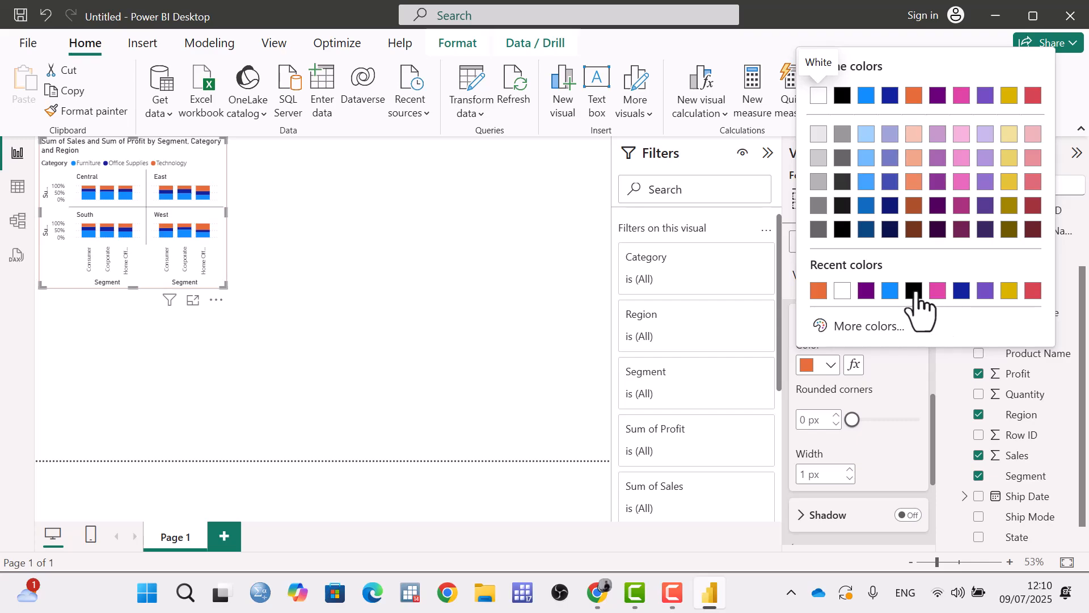
left_click(915, 291)
left_click(831, 366)
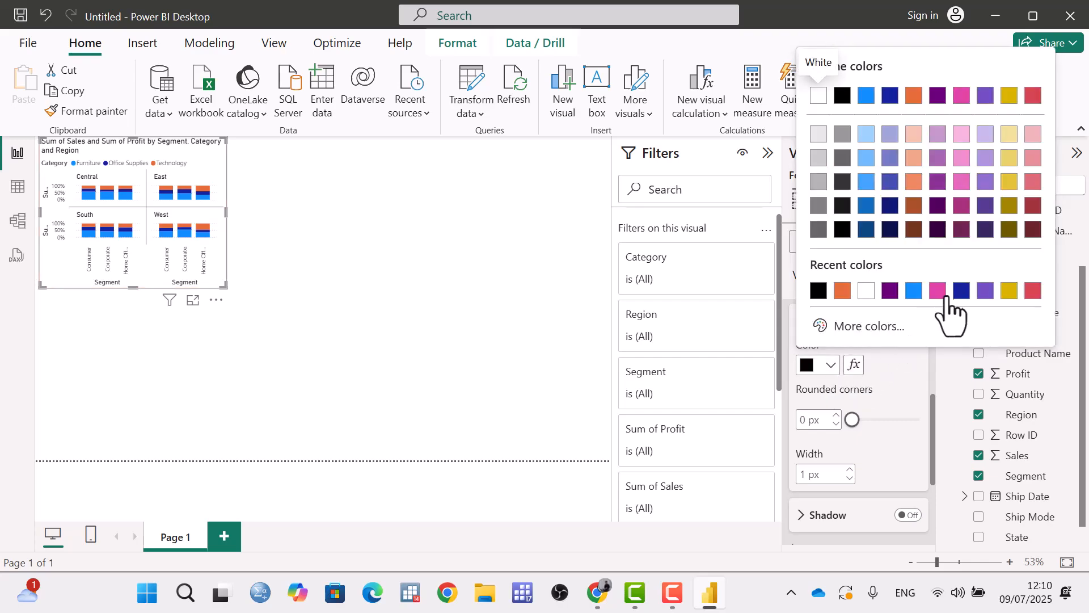
left_click(961, 290)
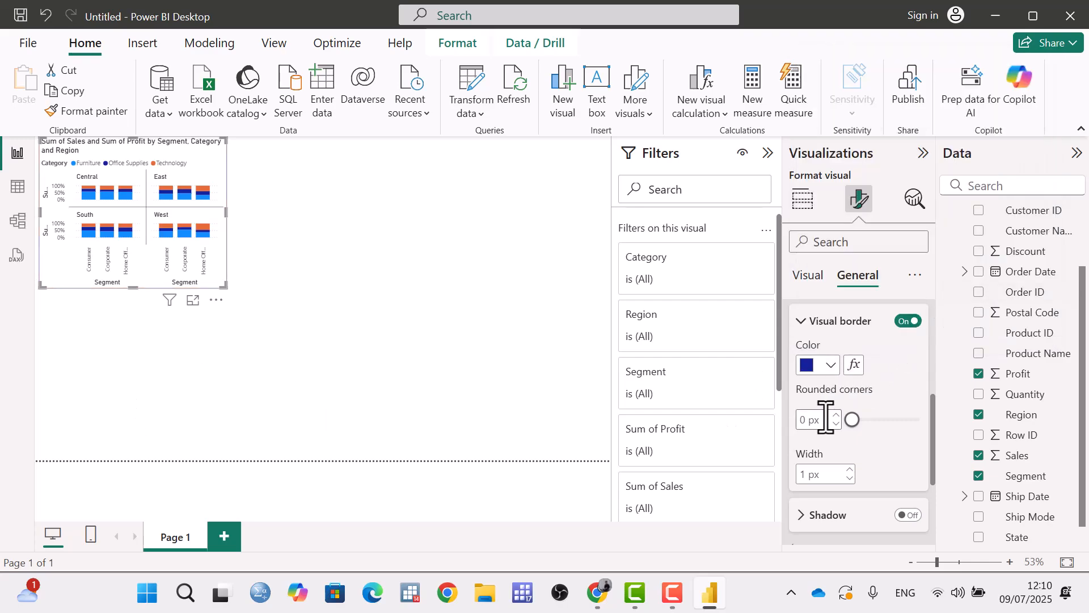
Round the corners of the chart's visual border and deselect the chart to view it.
scroll(829, 414, "down", 1)
scroll(829, 414, "down", 1)
left_click_drag(851, 335, 878, 333)
left_click(267, 304)
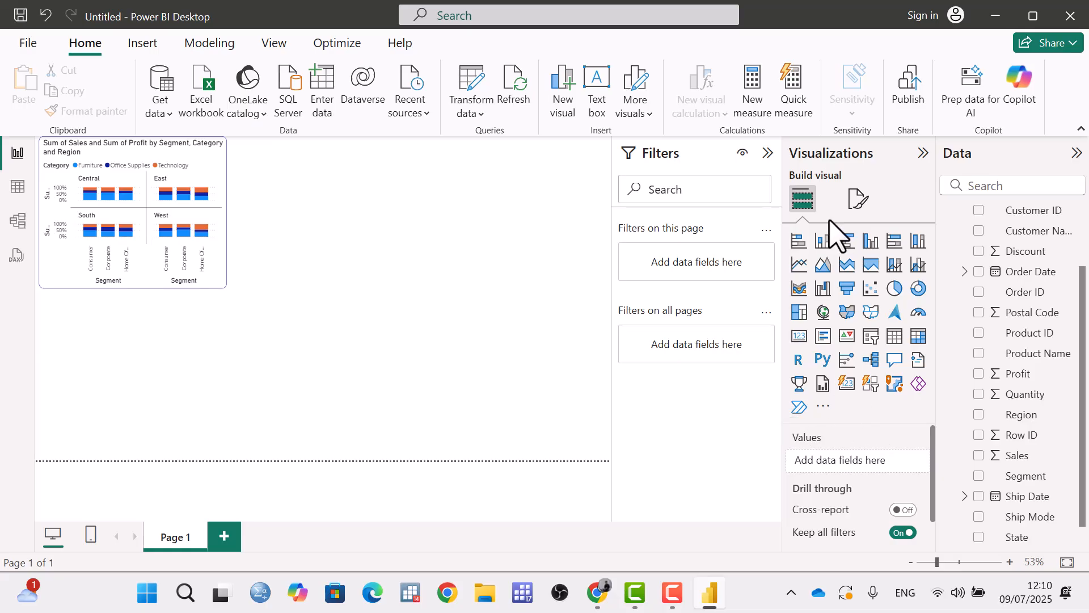
Show the chart's data as a table, view it in the vertical side-by-side layout, and return to the report.
left_click(855, 203)
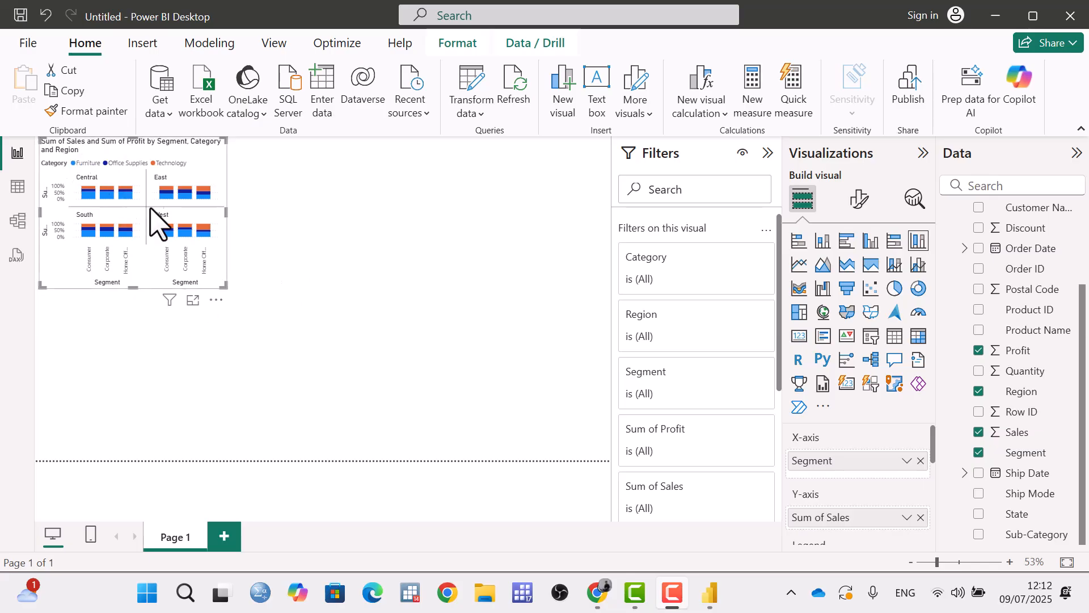
left_click(216, 300)
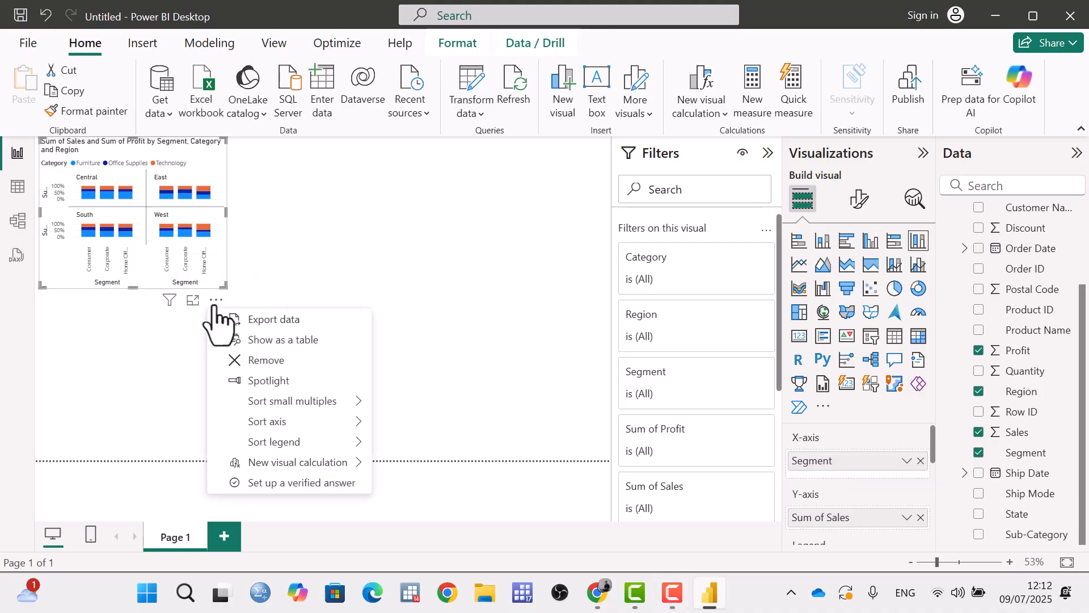
left_click(272, 339)
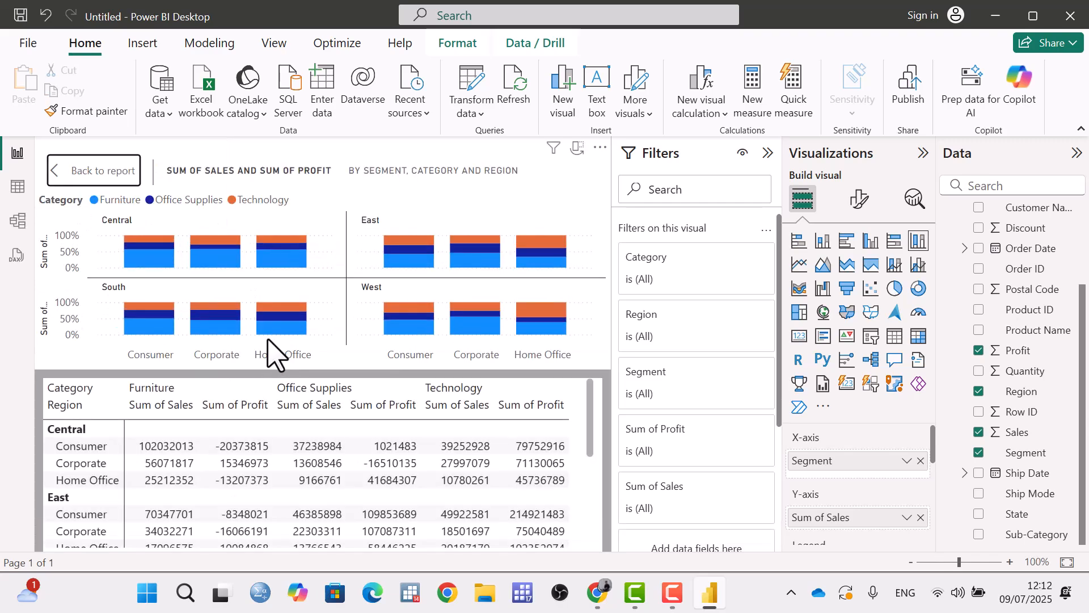
scroll(221, 453, "down", 3)
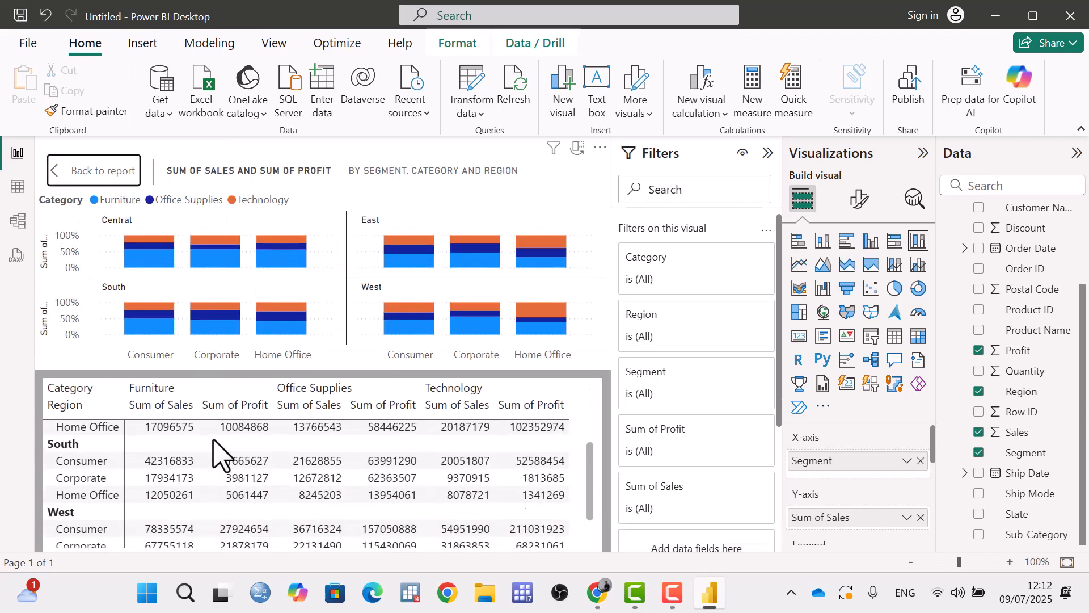
scroll(244, 445, "up", 3)
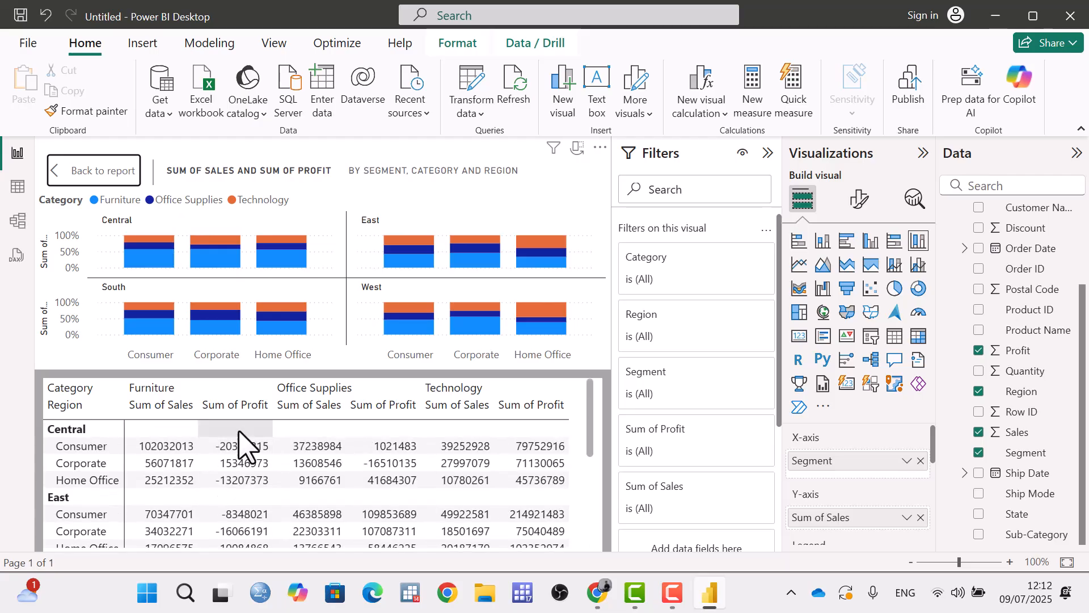
left_click(577, 149)
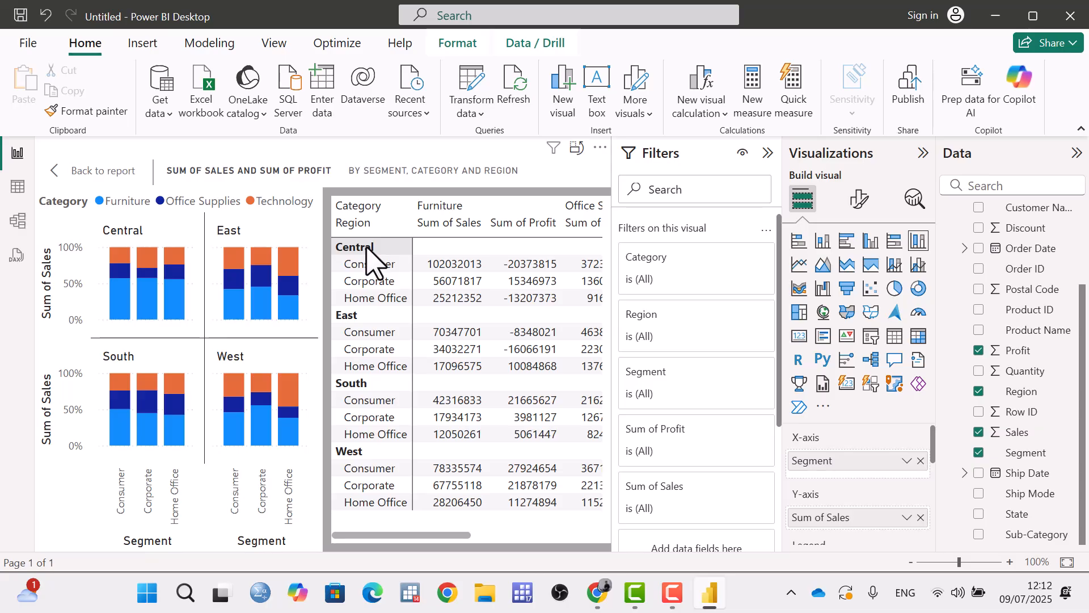
left_click(600, 148)
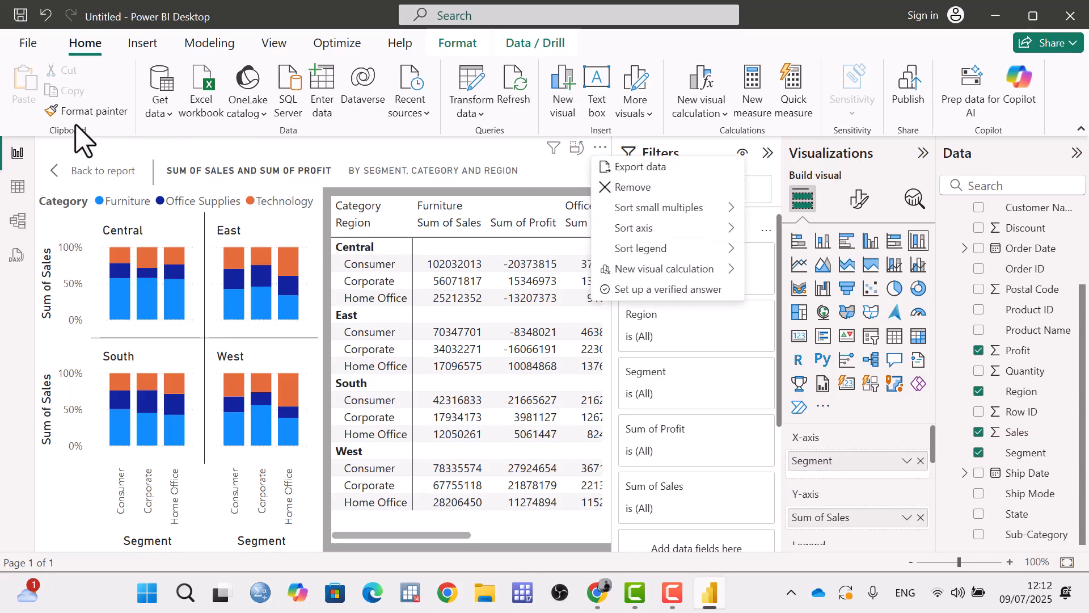
left_click(56, 172)
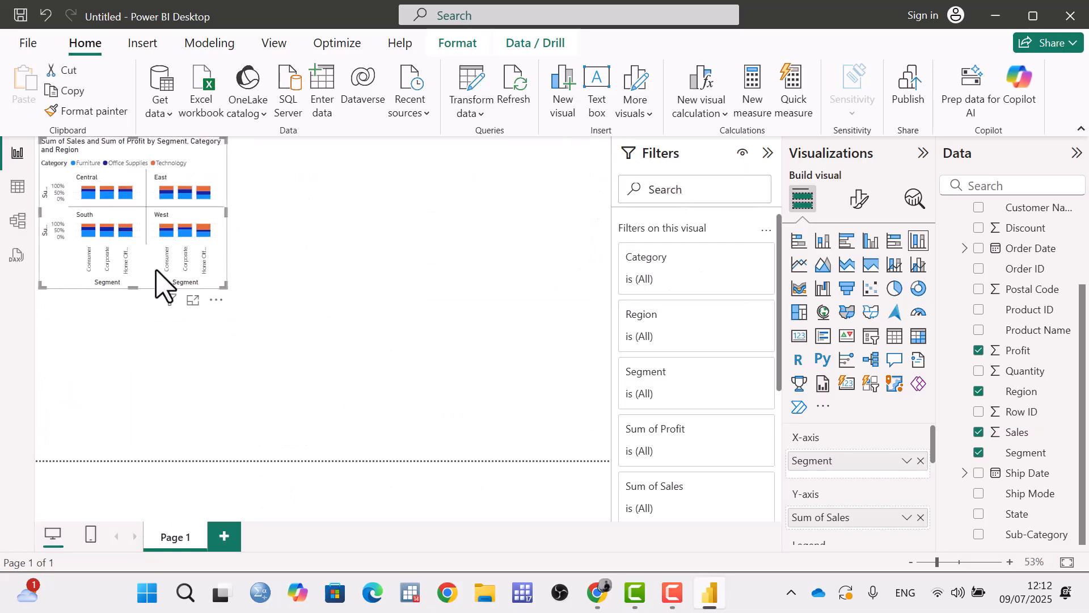
Sort the chart's small multiples by Sum of Sales.
left_click(216, 301)
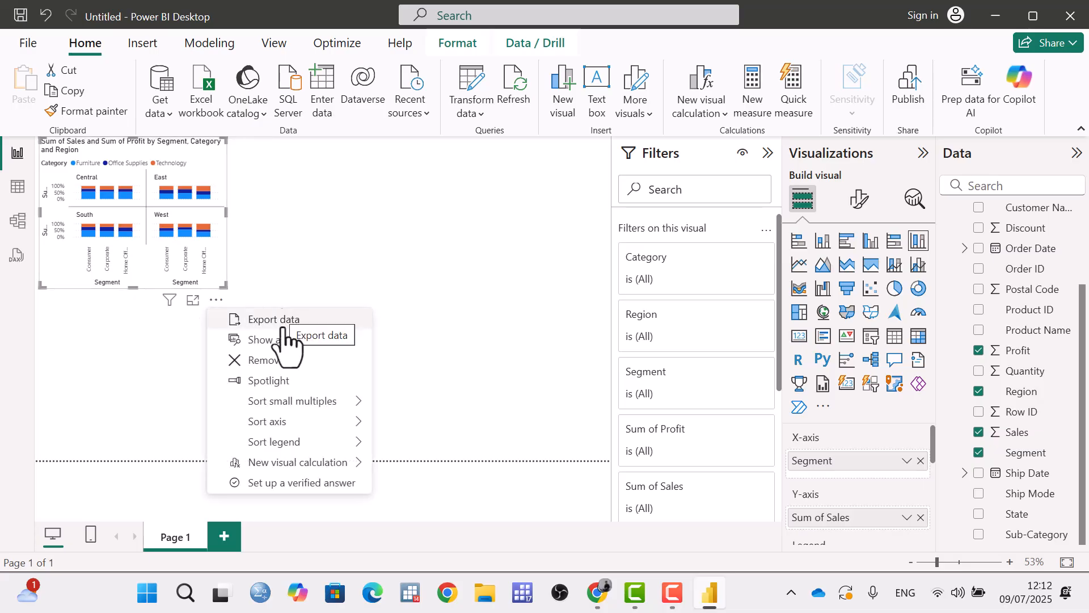
mouse_move(340, 404)
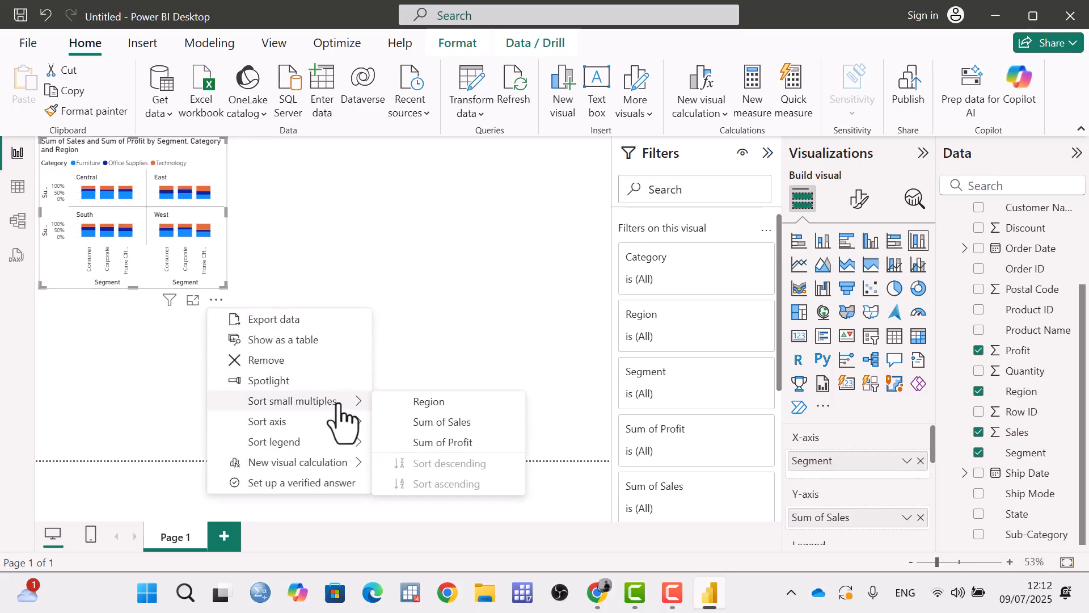
left_click(461, 425)
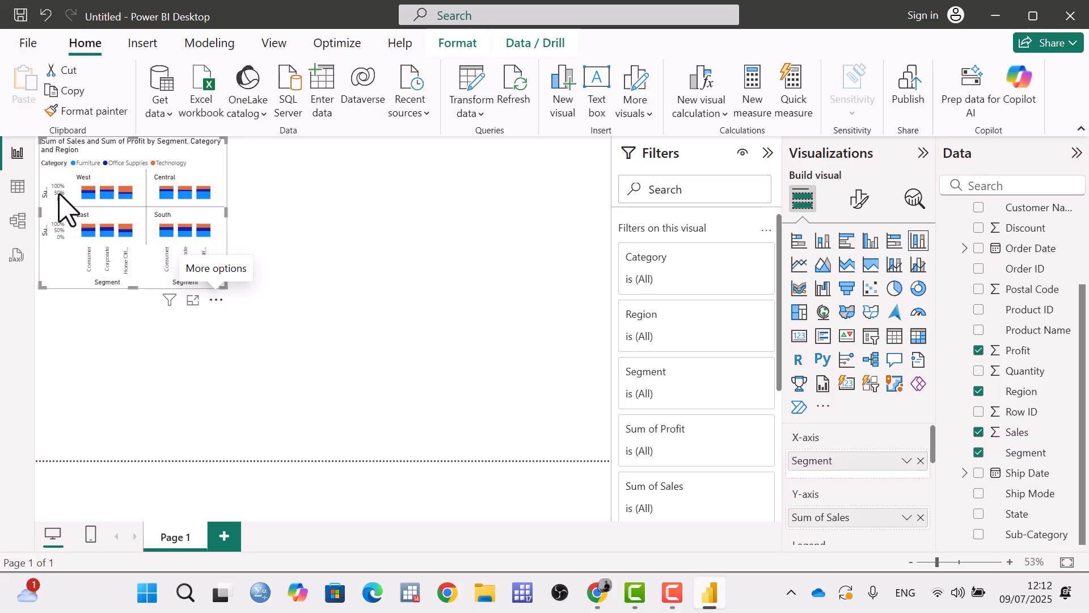
Try descending order for the chart's Segment axis, and set it to ascending.
left_click(216, 299)
mouse_move(316, 424)
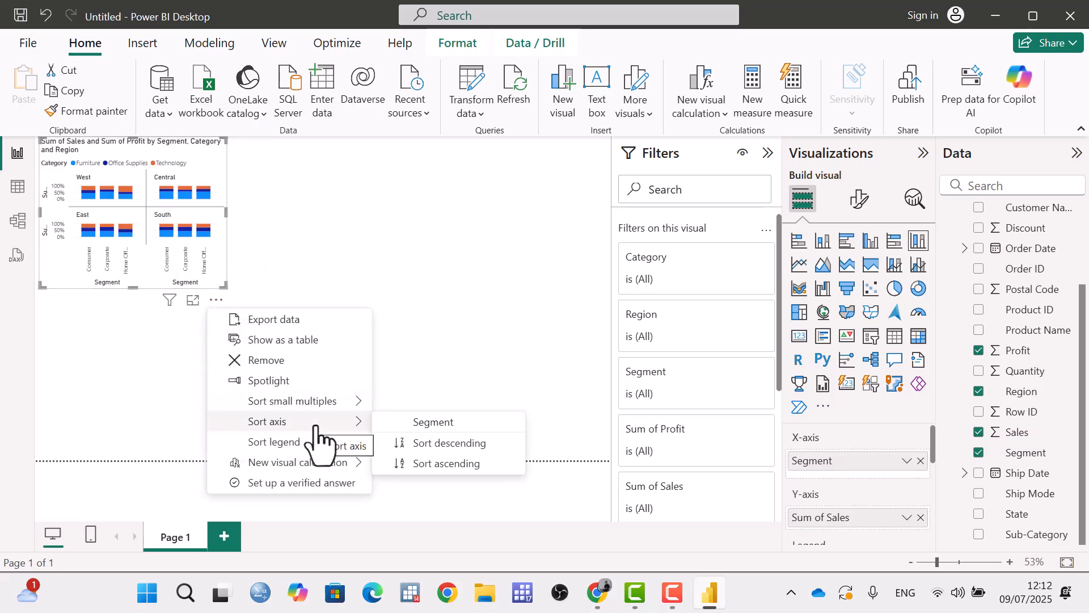
left_click(434, 462)
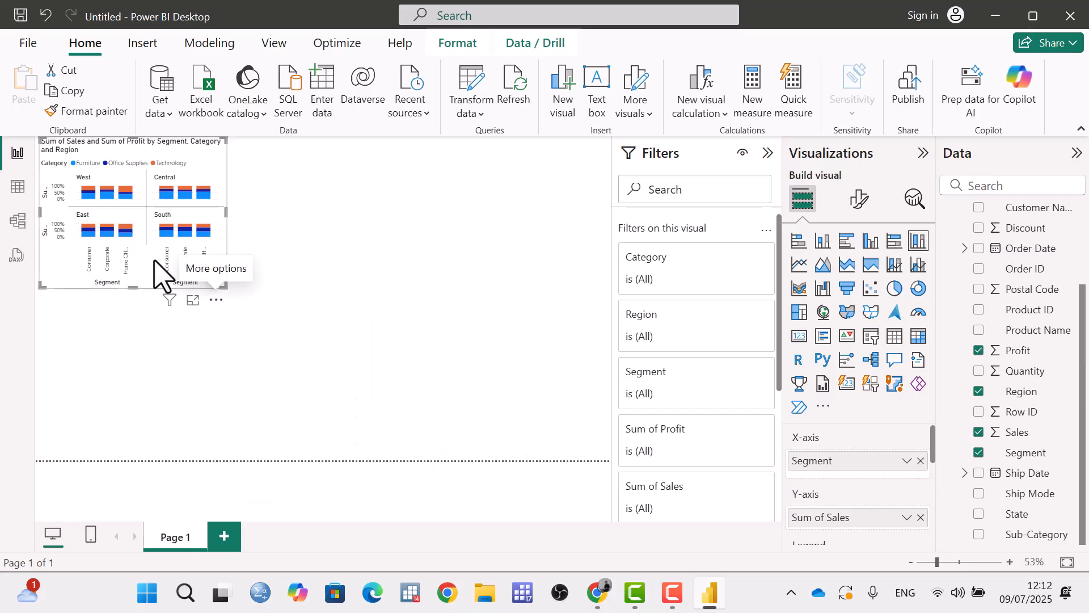
left_click(216, 299)
mouse_move(338, 425)
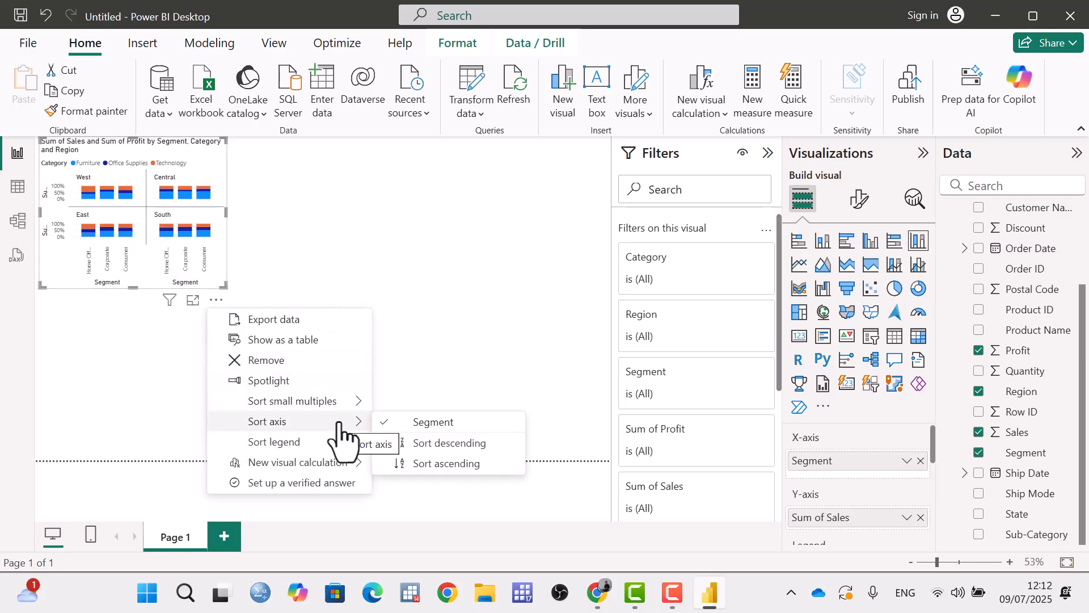
left_click(436, 462)
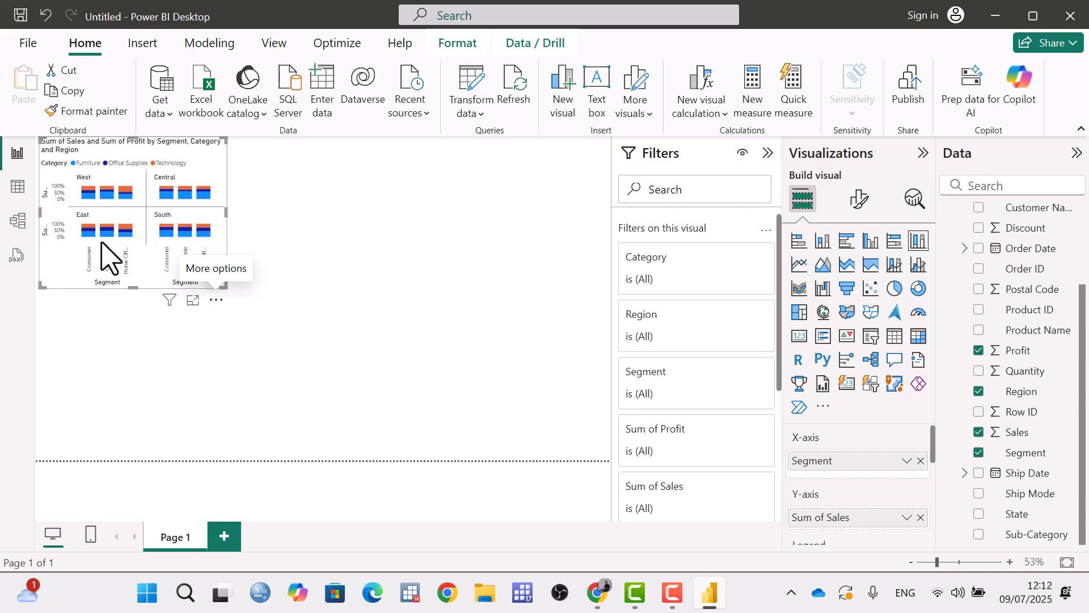
Try descending order for the chart's Category legend, and set it to ascending.
left_click(217, 300)
mouse_move(337, 442)
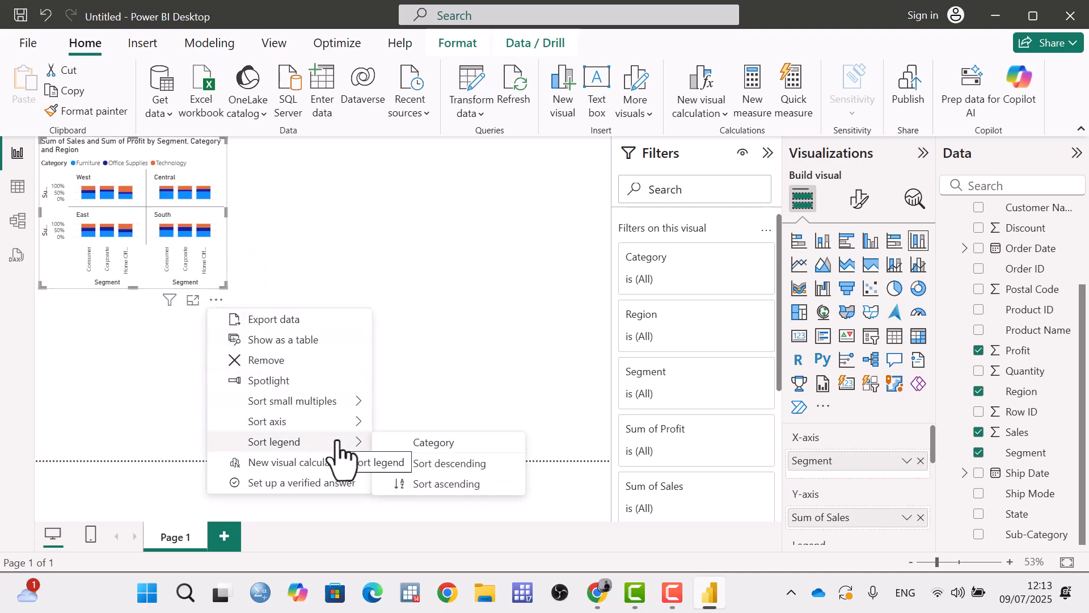
left_click(448, 464)
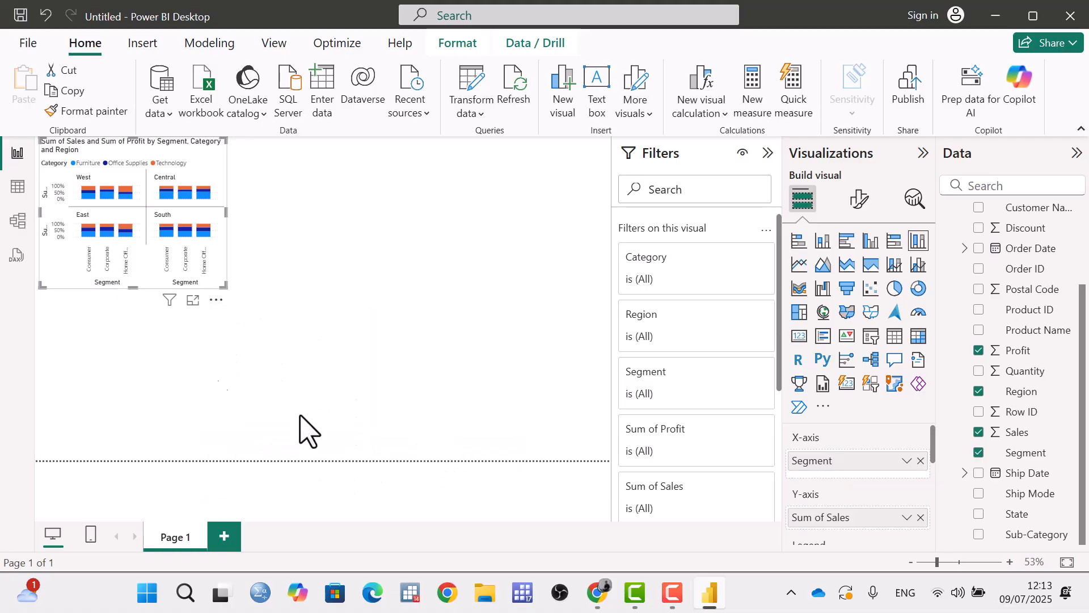
left_click(216, 300)
mouse_move(334, 442)
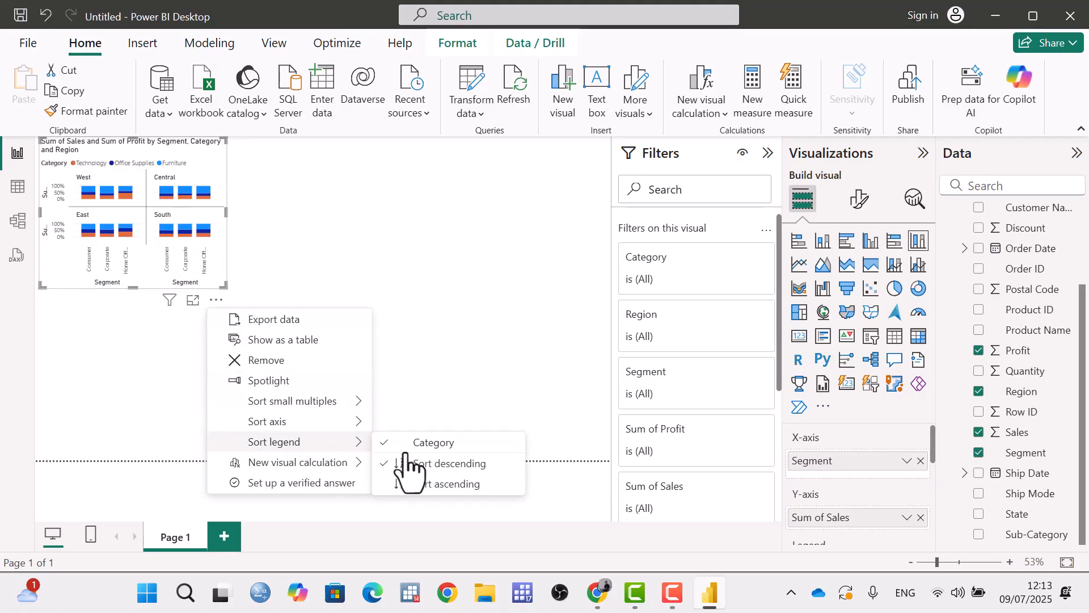
left_click(448, 483)
left_click(216, 299)
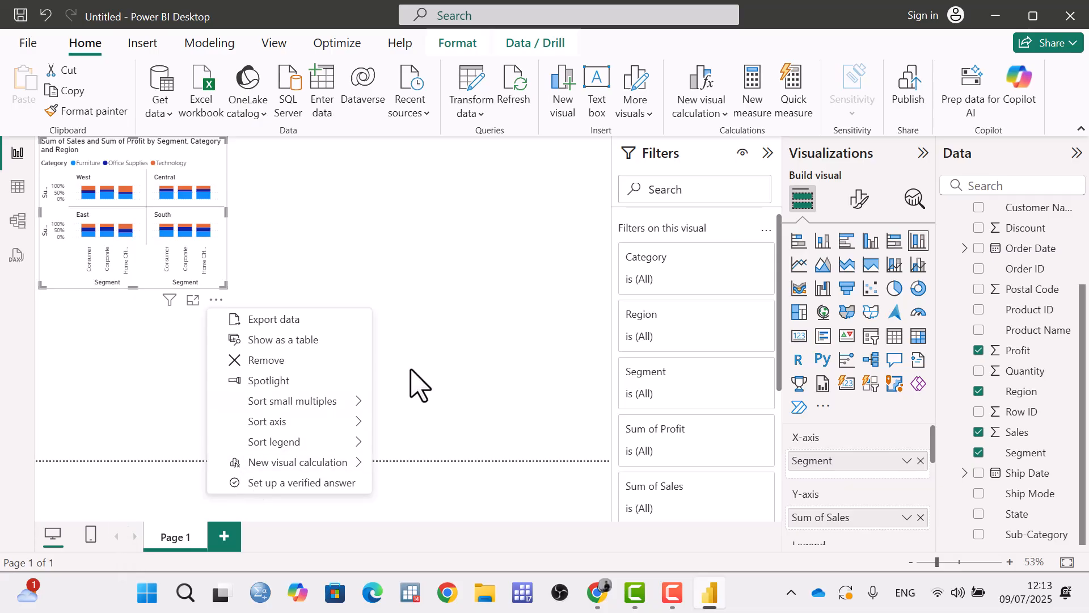
left_click(417, 397)
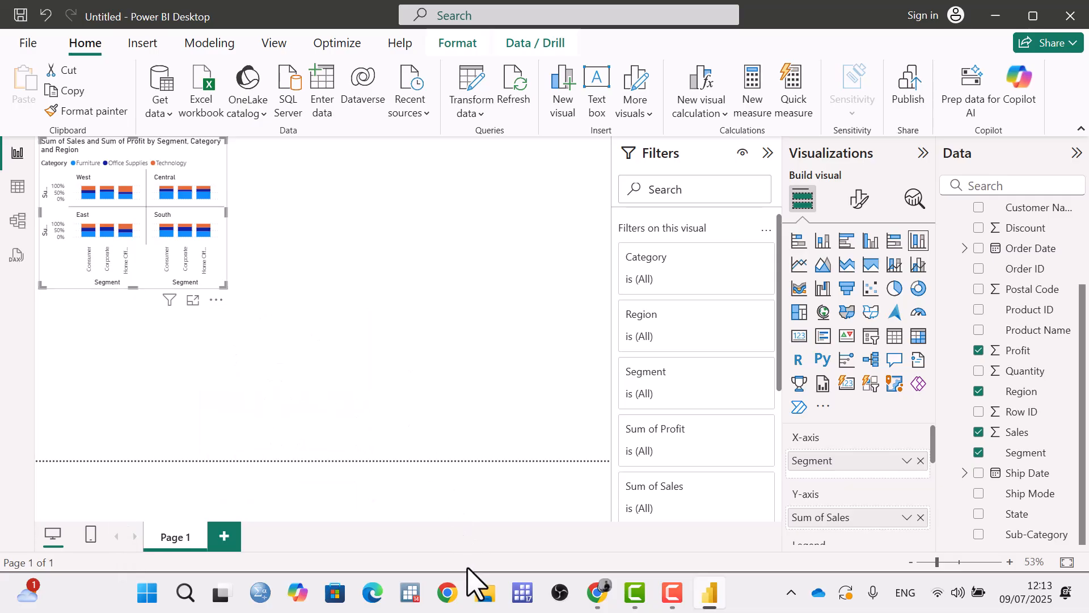